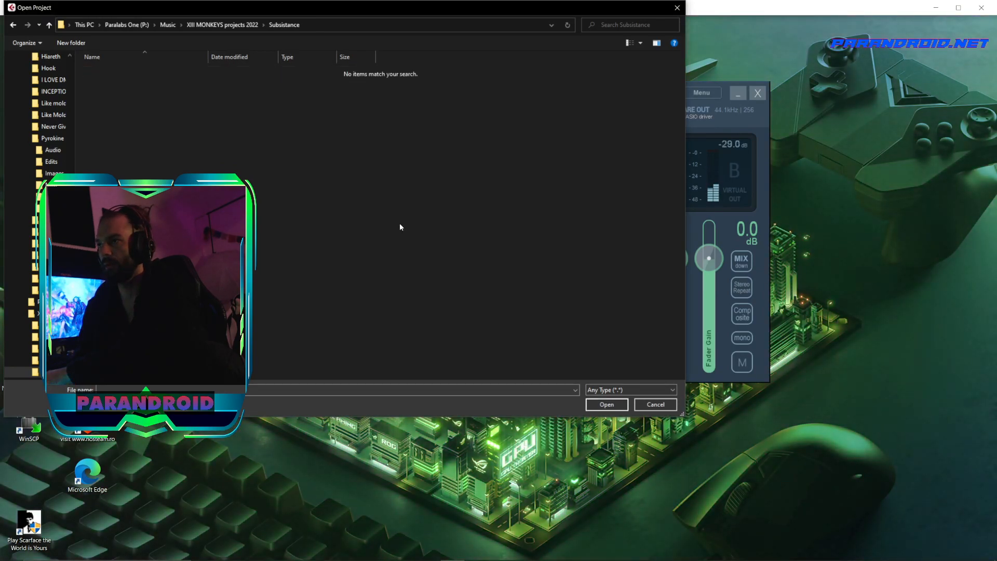
- Delete the Subsistance folder from XIII MONKEYS projects 2022 and leave the Open Project dialog without opening a project
{"action": "key", "text": "BackSpace"}
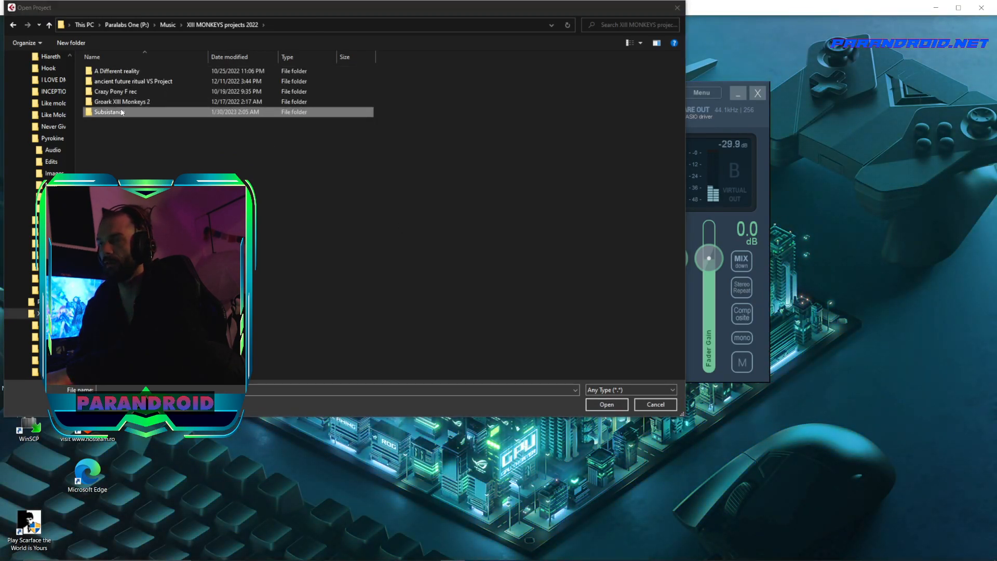
{"action": "key", "text": "Delete"}
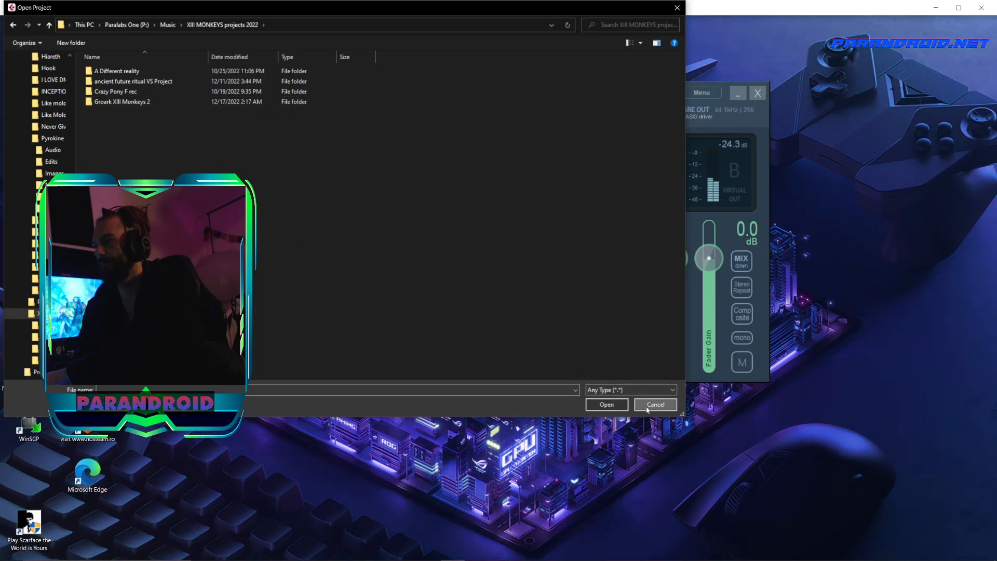
{"action": "left_click", "coordinate": [655, 404]}
- Create a new empty project in the Subsistance folder under XIII MONKEYS projects 2022 and set its tempo to 148
{"action": "left_click", "coordinate": [23, 7]}
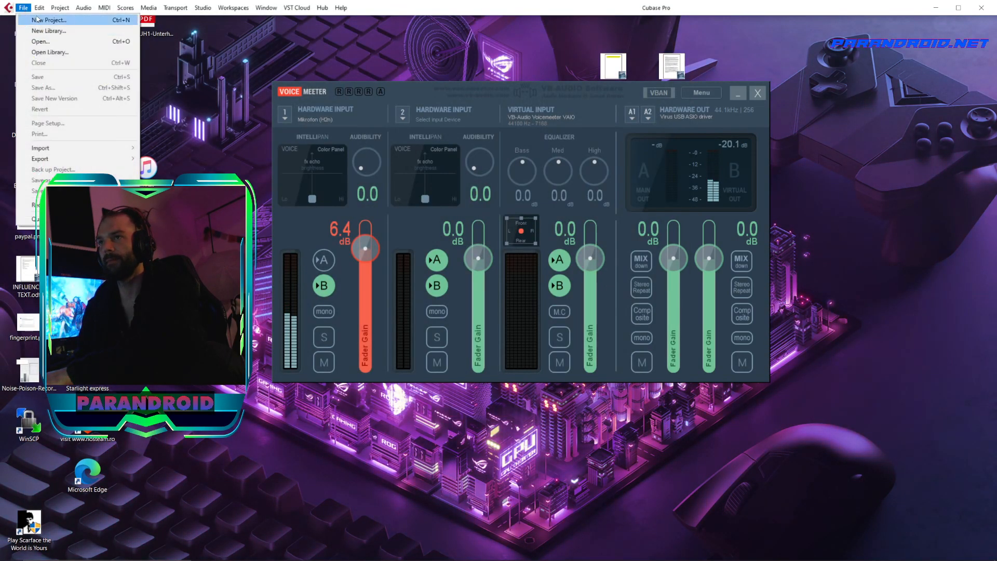
{"action": "left_click", "coordinate": [38, 20]}
{"action": "double_click", "coordinate": [768, 383]}
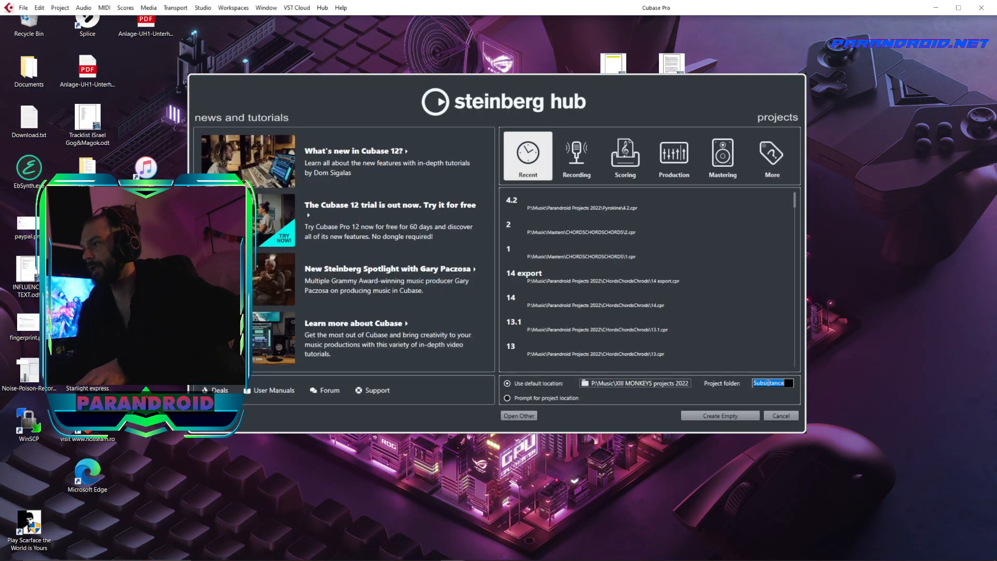
{"action": "left_click", "coordinate": [701, 416]}
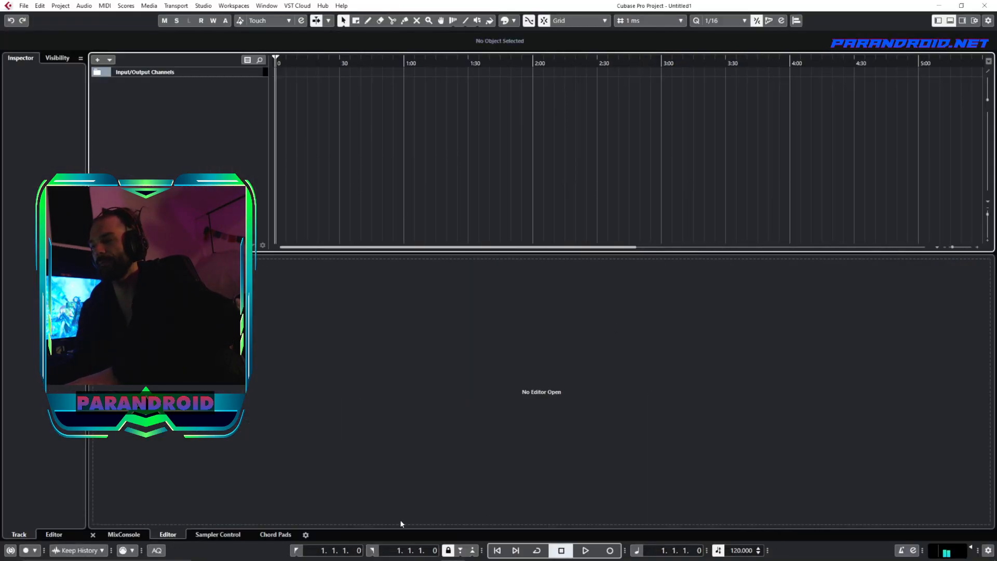
{"action": "scroll", "coordinate": [743, 550], "scroll_direction": "up", "scroll_amount": 20}
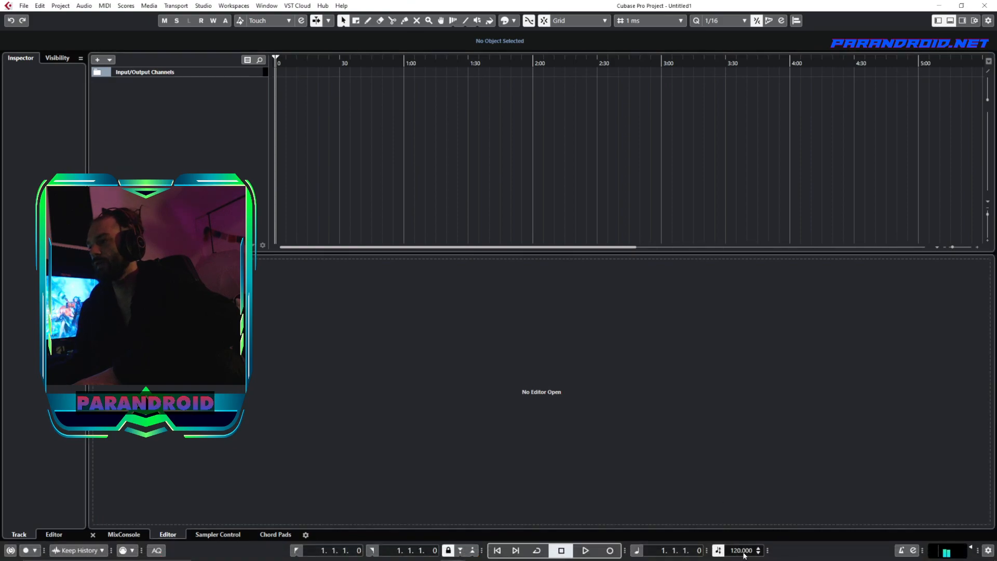
{"action": "left_click_drag", "start_coordinate": [759, 513], "coordinate": [761, 507]}
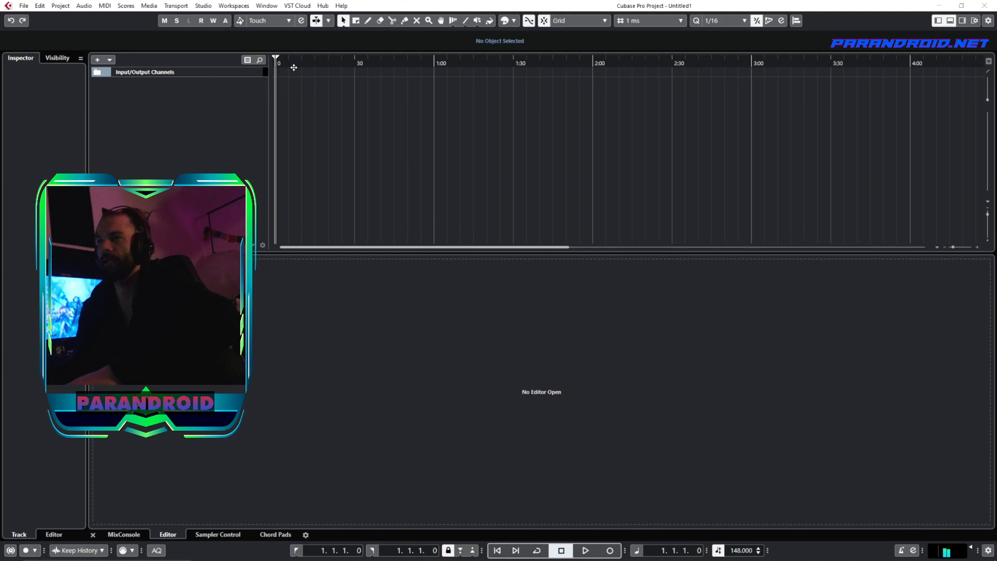
- Open the MixConsole full size and insert the Ozone 9 Maximizer on the Stereo Out channel
{"action": "key", "text": "F3"}
{"action": "left_click_drag", "start_coordinate": [262, 332], "coordinate": [334, 237]}
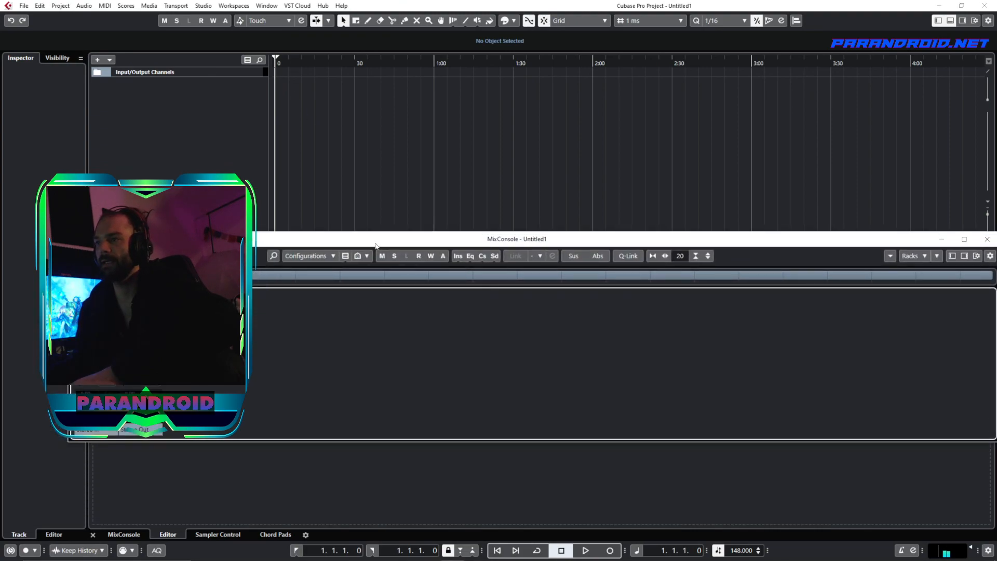
{"action": "double_click", "coordinate": [334, 234]}
{"action": "left_click", "coordinate": [68, 52]}
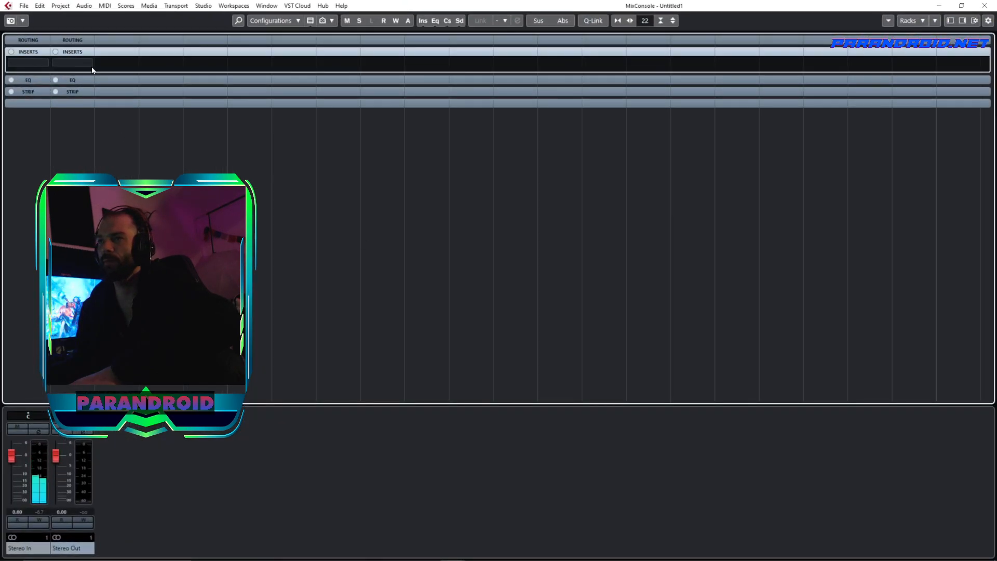
{"action": "left_click", "coordinate": [78, 63]}
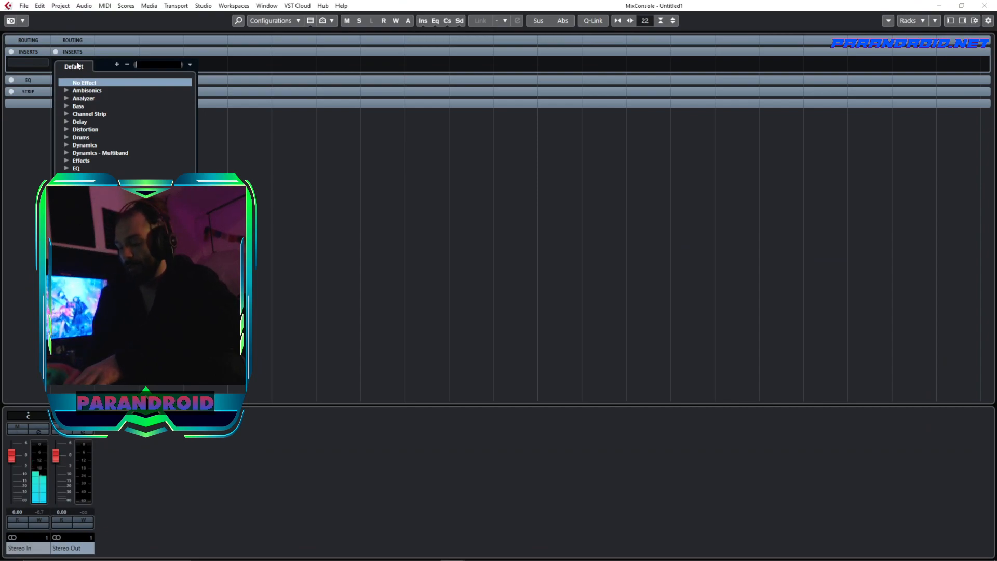
{"action": "type", "text": "maxi"}
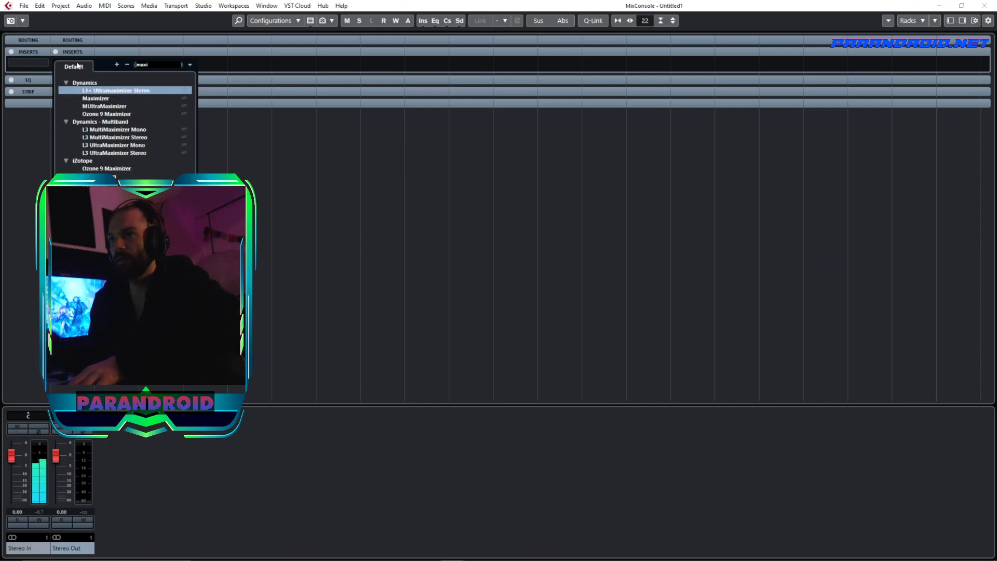
{"action": "double_click", "coordinate": [103, 115]}
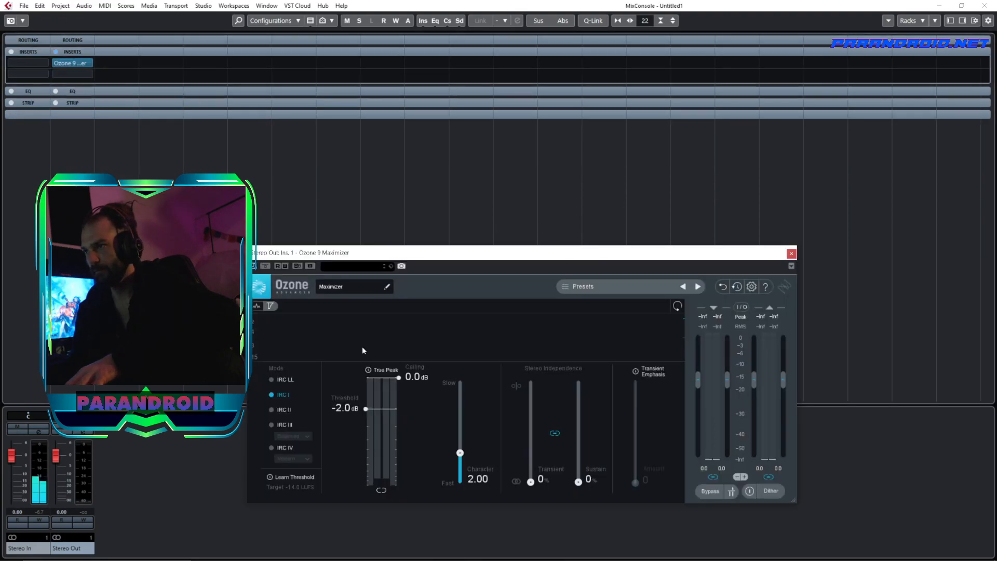
- Set the Maximizer's threshold to -3.5 dB and its mode to IRC IV Transient, then close the plug-in and MixConsole
{"action": "mouse_move", "coordinate": [388, 409]}
{"action": "left_mouse_down"}
{"action": "mouse_move", "coordinate": [397, 430]}
{"action": "mouse_move", "coordinate": [395, 420]}
{"action": "left_mouse_up"}
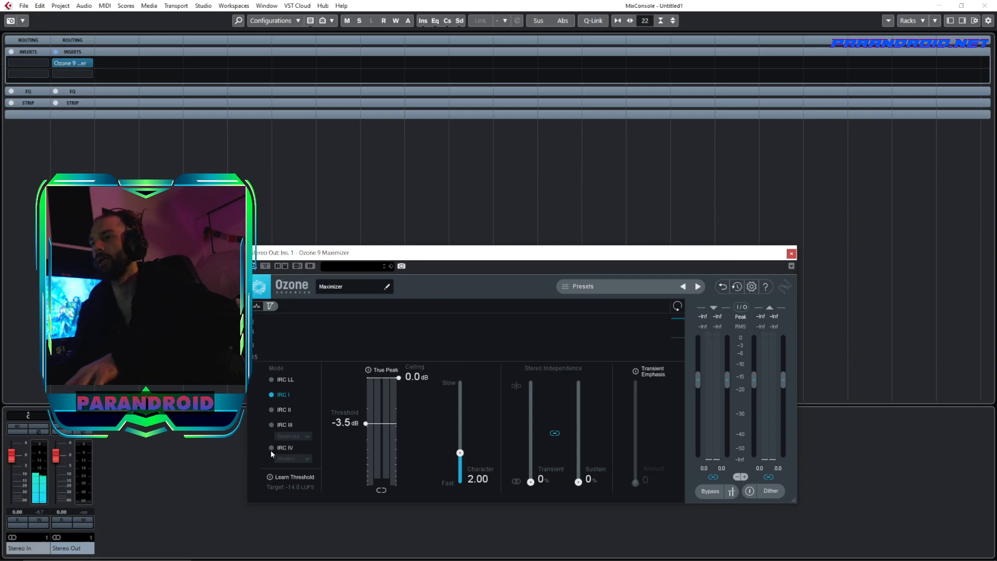
{"action": "left_click", "coordinate": [286, 459]}
{"action": "left_click", "coordinate": [300, 488]}
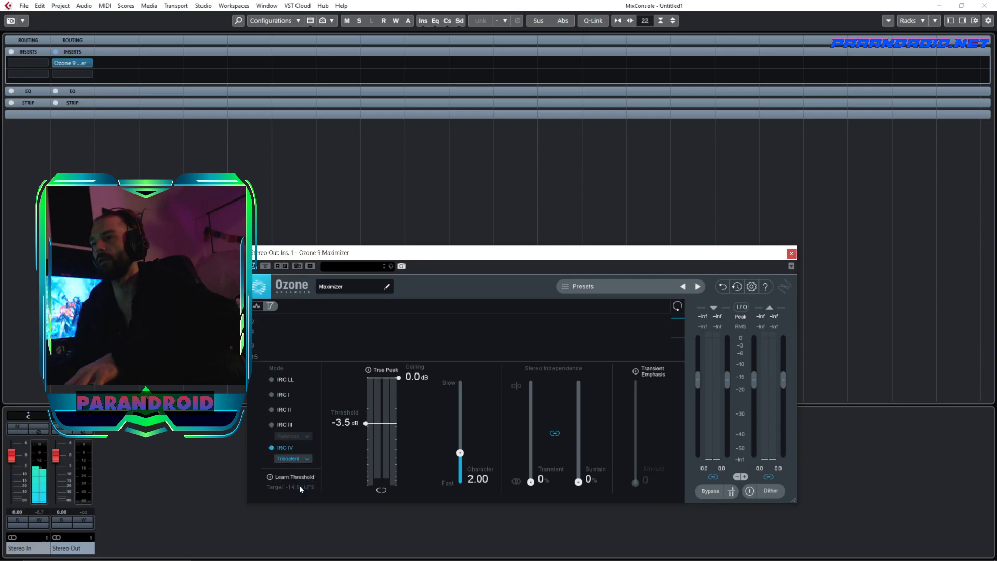
{"action": "left_click", "coordinate": [790, 253]}
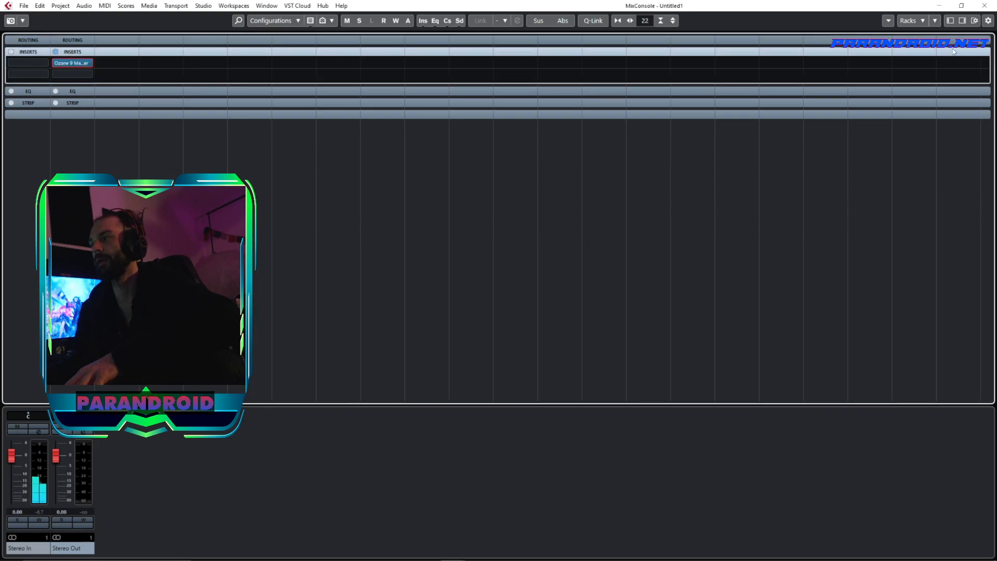
{"action": "left_click", "coordinate": [984, 5]}
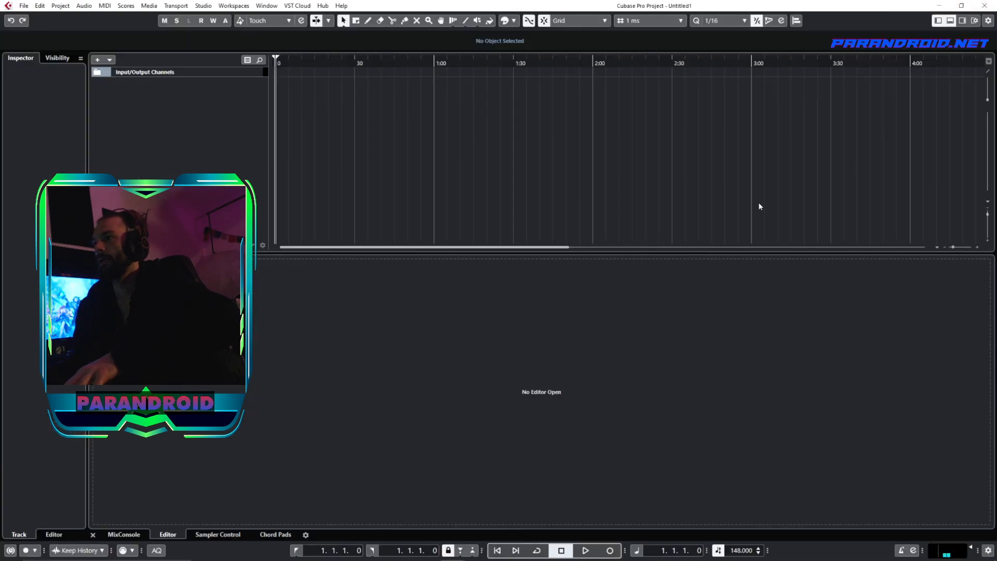
- With the lower zone hidden, add a vb-1 instrument track and move the bass's pick and pickup toward the bridge
{"action": "left_click", "coordinate": [950, 22]}
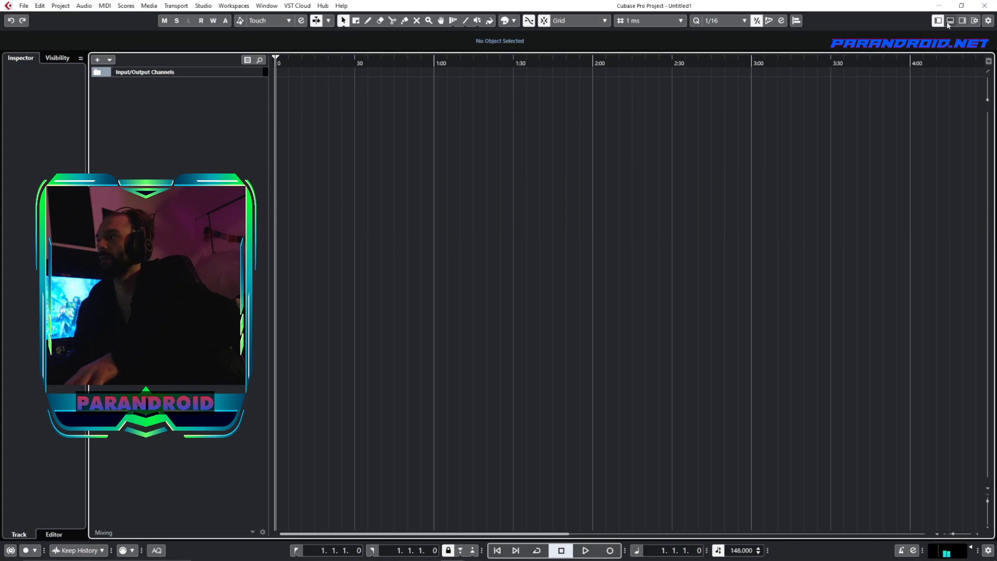
{"action": "right_click", "coordinate": [216, 112]}
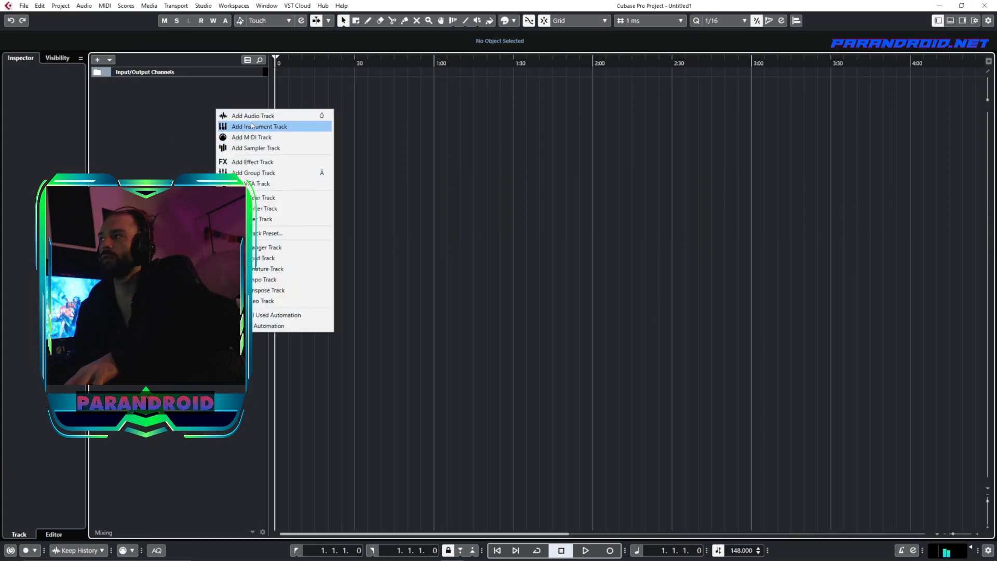
{"action": "left_click", "coordinate": [252, 125]}
{"action": "left_click", "coordinate": [562, 333]}
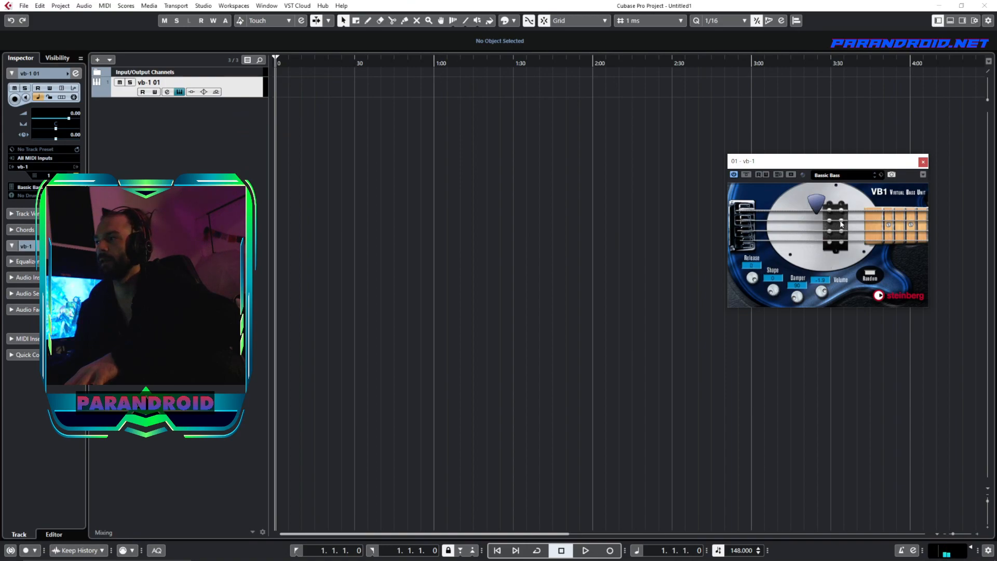
{"action": "left_click_drag", "start_coordinate": [843, 225], "coordinate": [805, 216]}
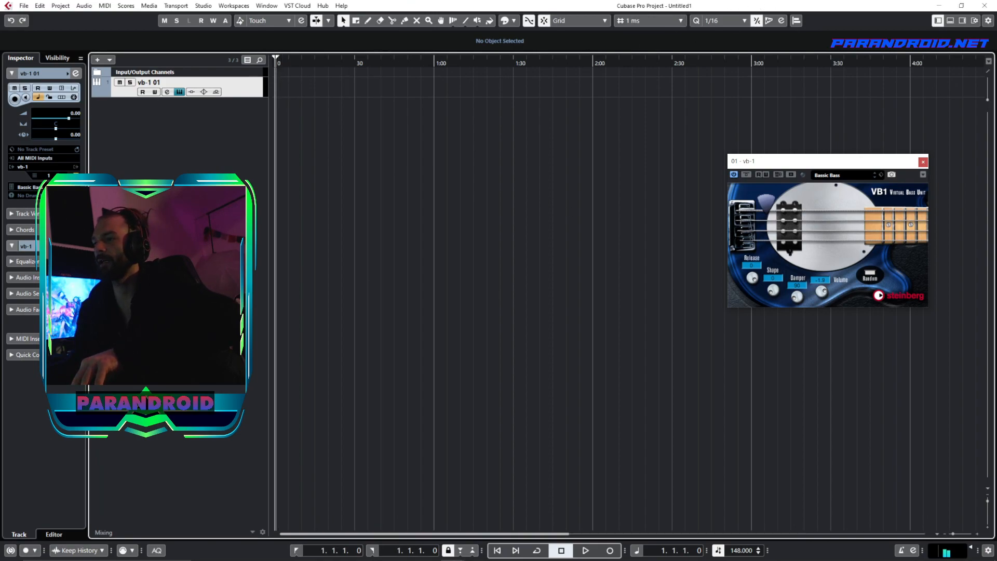
- Switch the project ruler to bars and beats and set the grid type to Beat
{"action": "left_click", "coordinate": [626, 542]}
{"action": "left_click", "coordinate": [649, 507]}
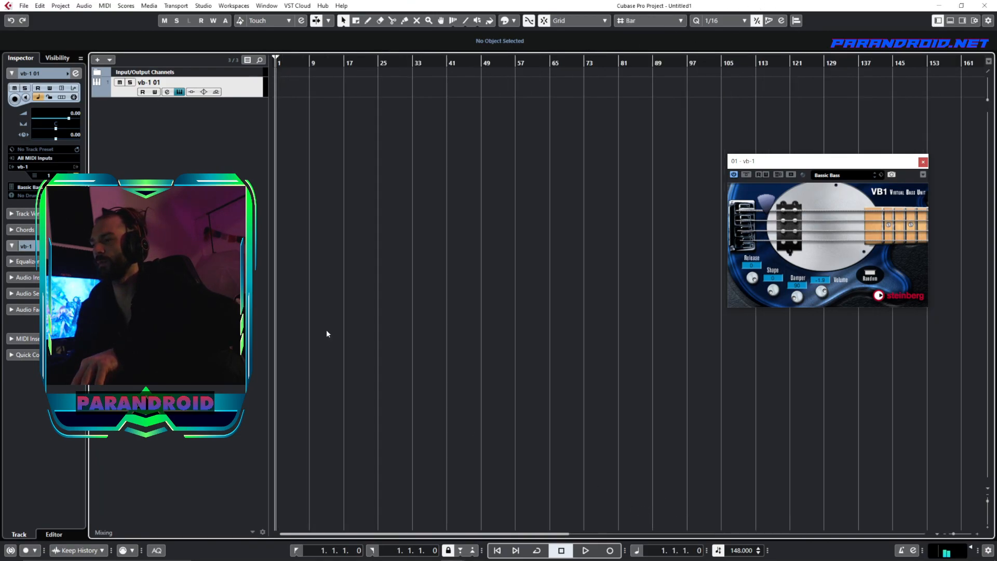
{"action": "left_click", "coordinate": [649, 21]}
{"action": "left_click", "coordinate": [665, 44]}
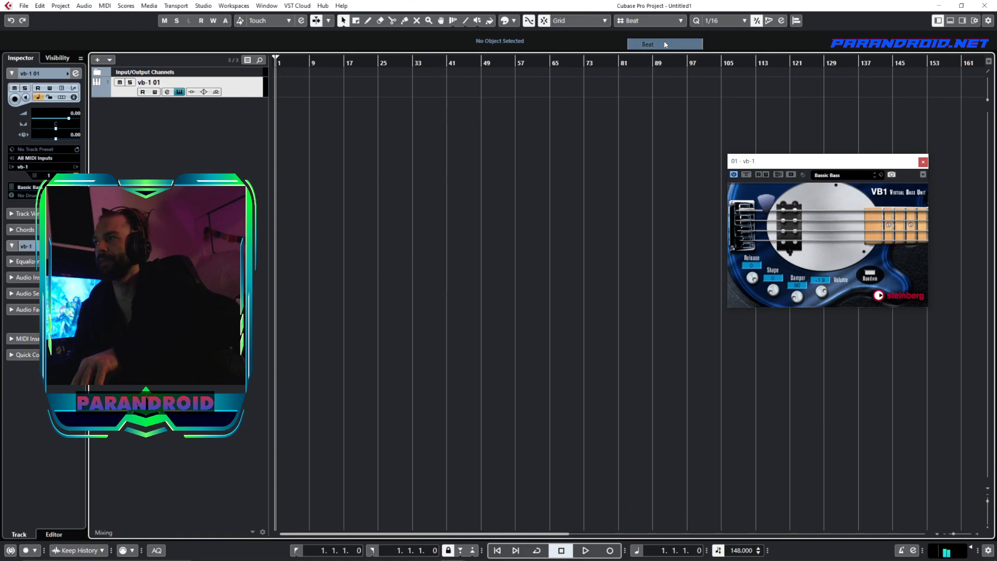
- Draw a part at the start of the vb-1 track, split it at 1.2 and delete the remainder after the first beat
{"action": "left_click_drag", "start_coordinate": [292, 66], "coordinate": [211, 107]}
{"action": "double_click", "coordinate": [283, 90]}
{"action": "left_click", "coordinate": [286, 90], "text": "alt"}
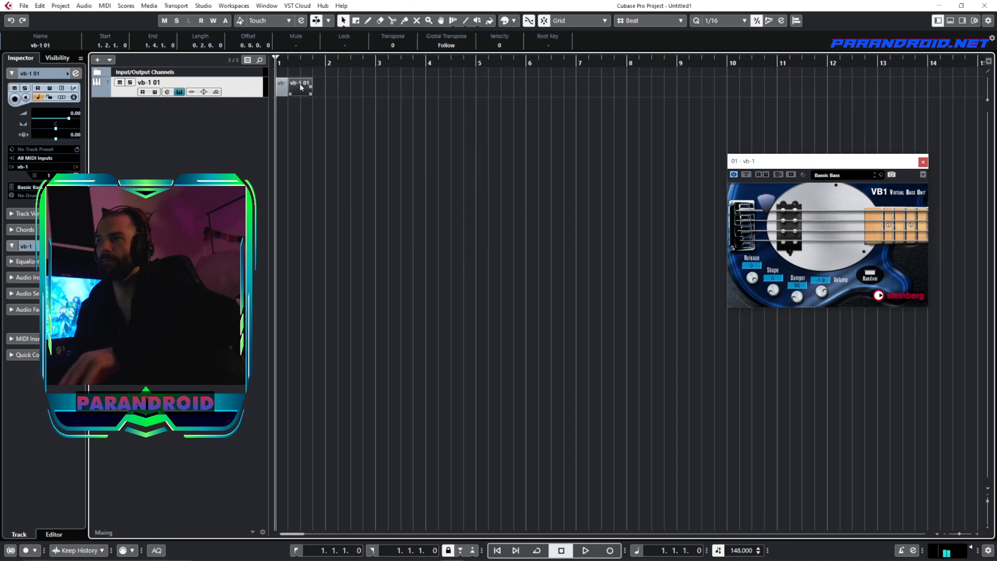
{"action": "key", "text": "Delete"}
- Set the left and right locators around the one-beat vb-1 part, from 1.1 to 1.2
{"action": "left_click_drag", "start_coordinate": [282, 60], "coordinate": [338, 78]}
{"action": "left_click", "coordinate": [338, 85]}
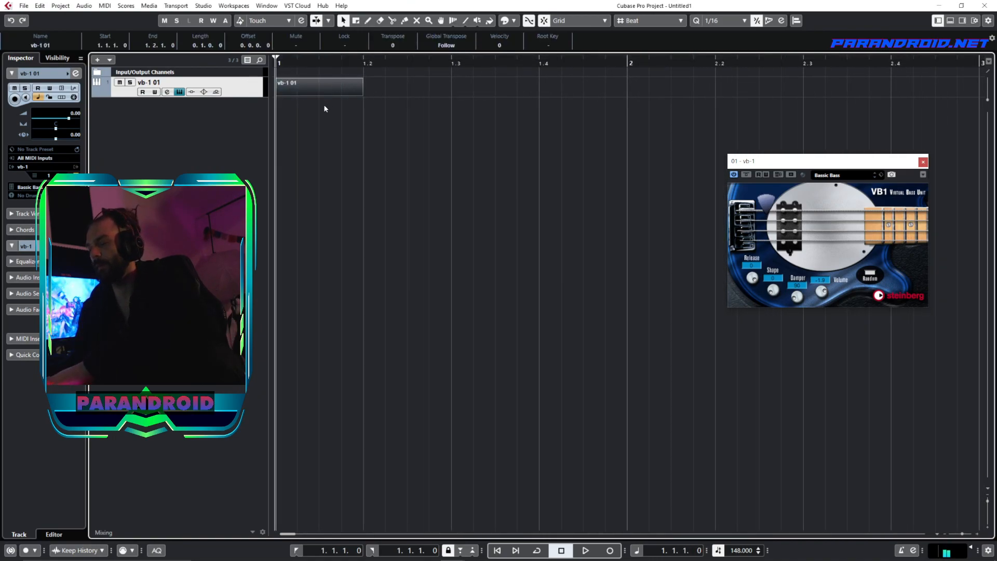
{"action": "key", "text": "p"}
- Add an instrument track that uses the BazzISM2 synth
{"action": "right_click", "coordinate": [166, 113]}
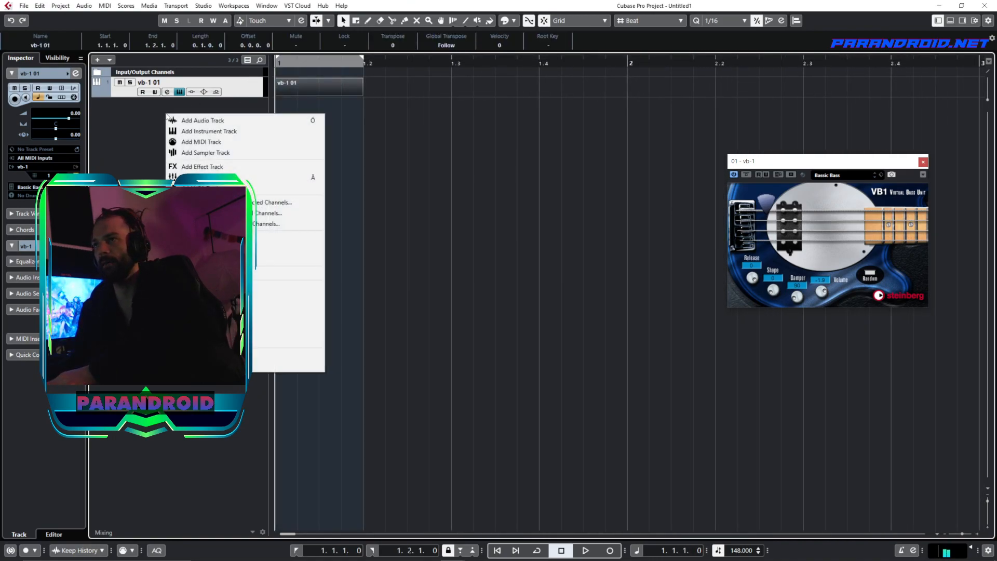
{"action": "left_click", "coordinate": [206, 132]}
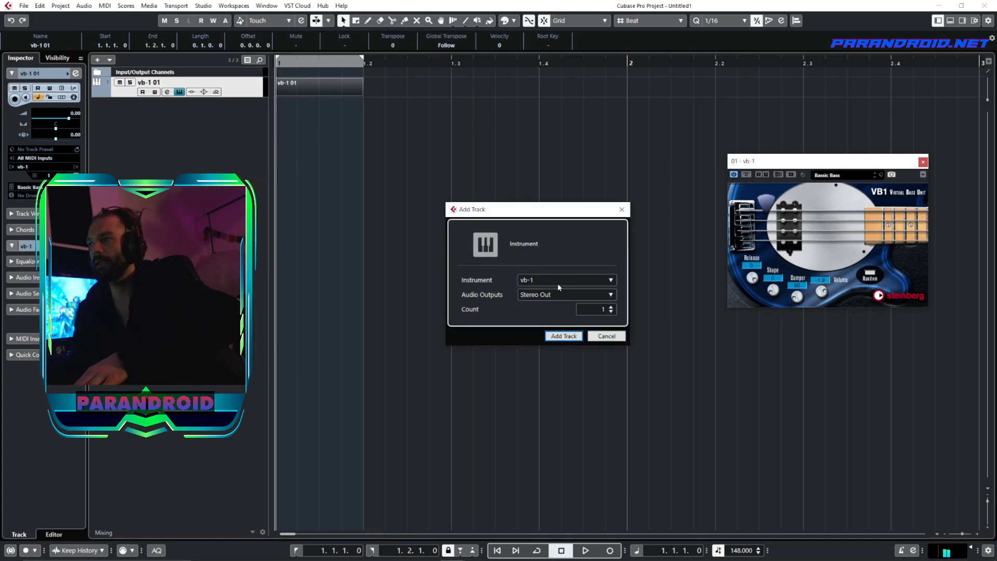
{"action": "left_click", "coordinate": [557, 283]}
{"action": "left_click", "coordinate": [497, 341]}
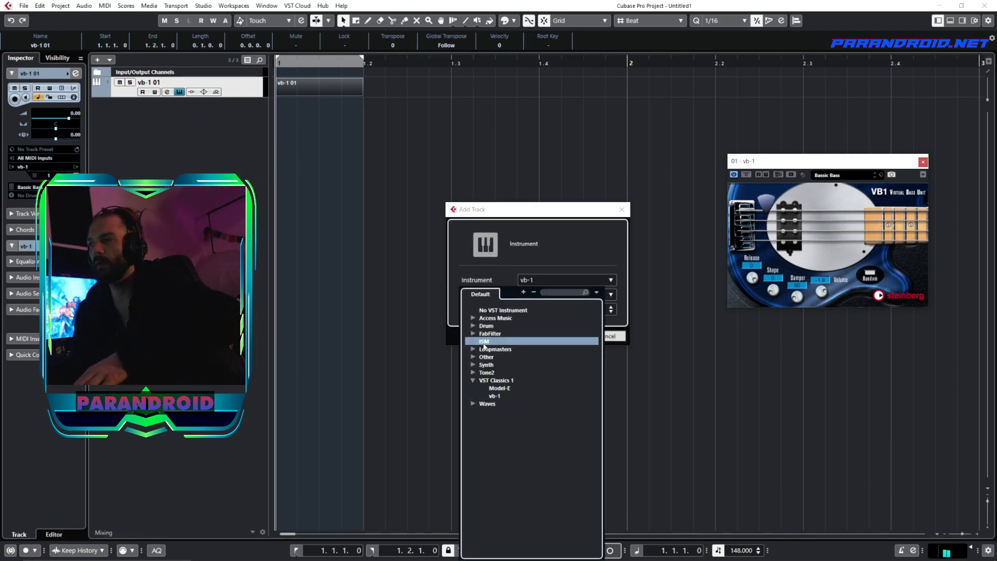
{"action": "left_click", "coordinate": [497, 350]}
{"action": "left_click", "coordinate": [554, 336]}
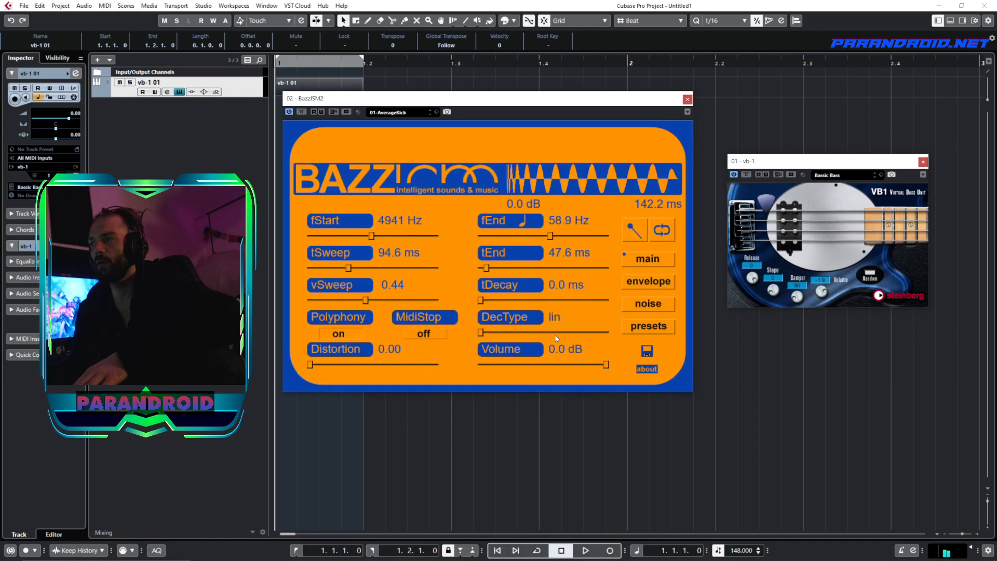
- Place the BazzISM2 track above the vb-1 track and draw a one-beat part at its start
{"action": "left_click_drag", "start_coordinate": [213, 114], "coordinate": [251, 90]}
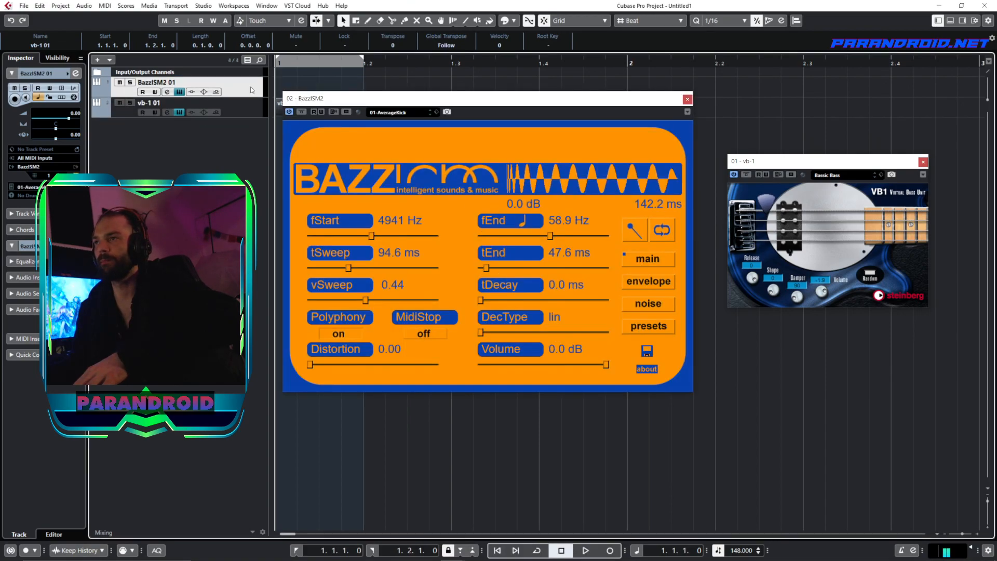
{"action": "left_click_drag", "start_coordinate": [336, 95], "coordinate": [459, 152]}
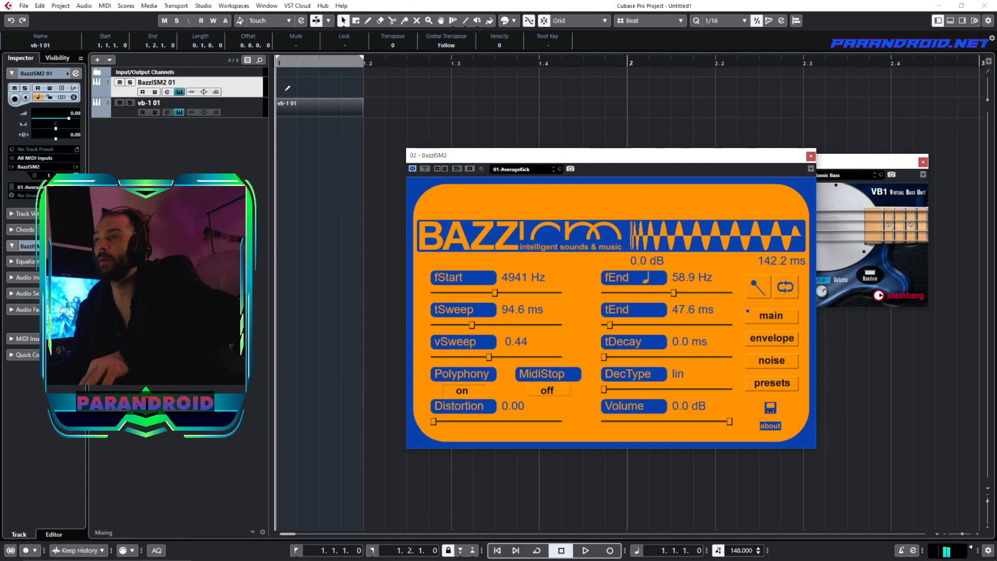
{"action": "double_click", "coordinate": [305, 93]}
- Increase the vb-1 track's height and reposition the BazzISM2 window clear of the parts and the vb-1 window
{"action": "left_click", "coordinate": [296, 104]}
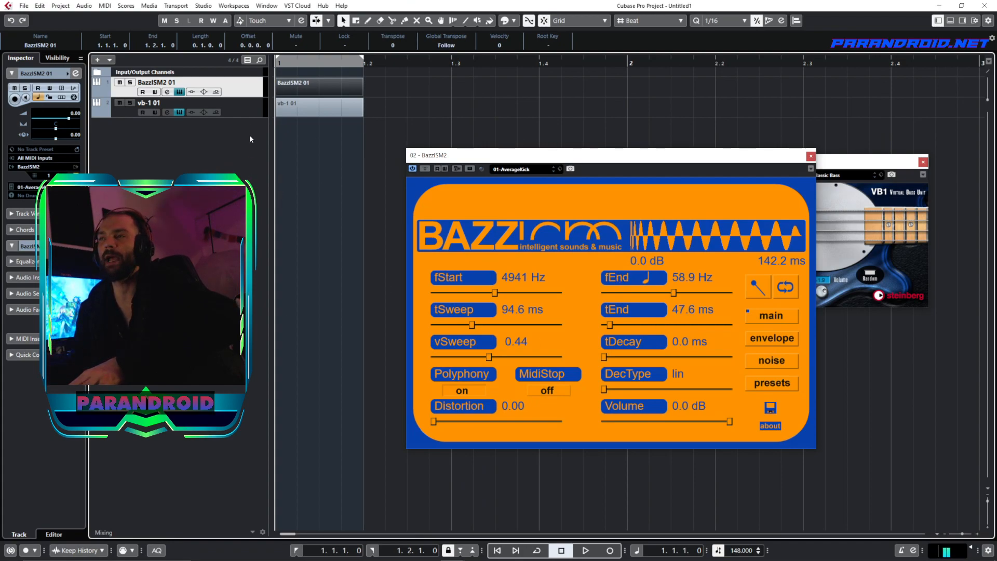
{"action": "left_click", "coordinate": [241, 115]}
{"action": "left_click_drag", "start_coordinate": [237, 116], "coordinate": [236, 157]}
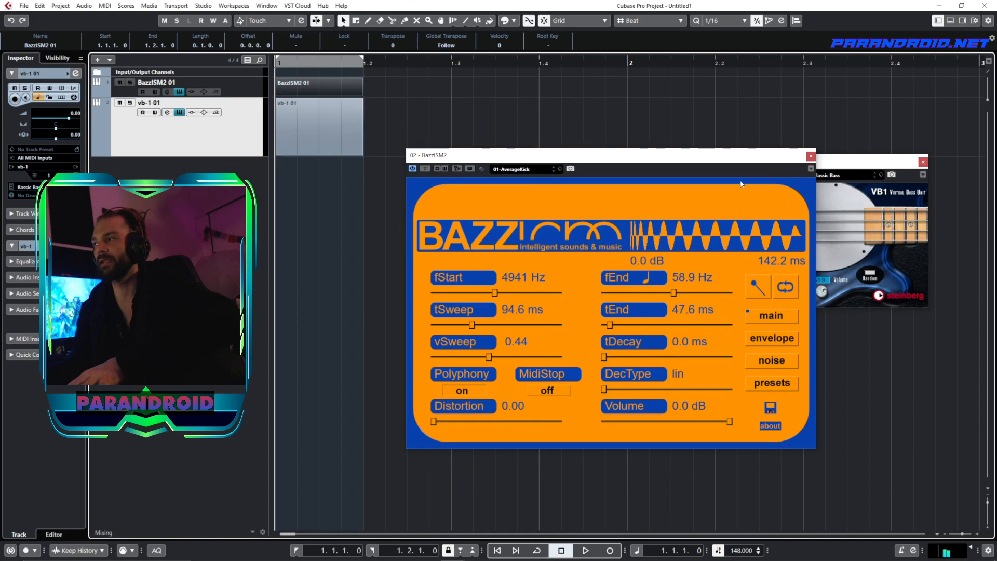
{"action": "left_click_drag", "start_coordinate": [737, 158], "coordinate": [636, 161]}
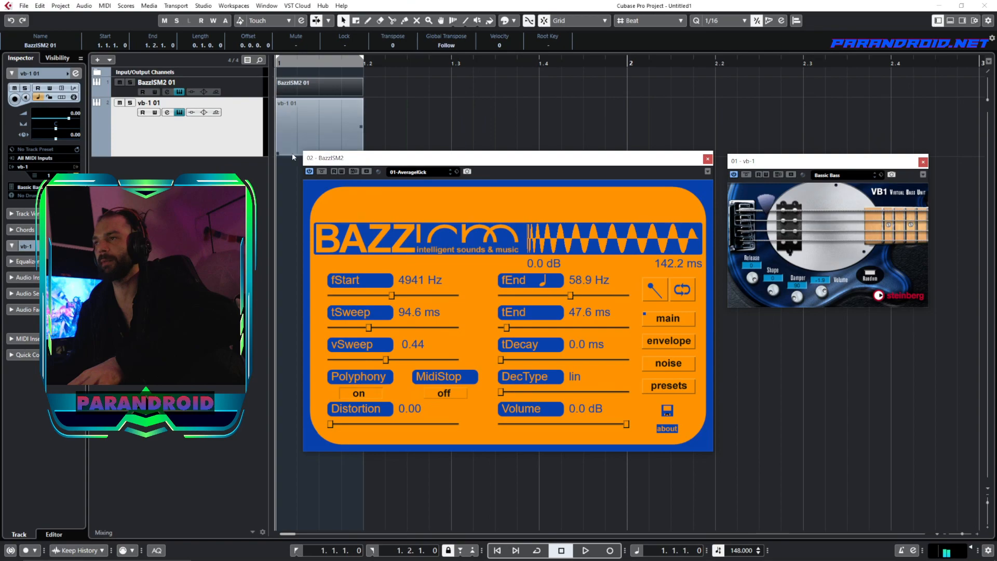
{"action": "left_click_drag", "start_coordinate": [370, 158], "coordinate": [372, 180]}
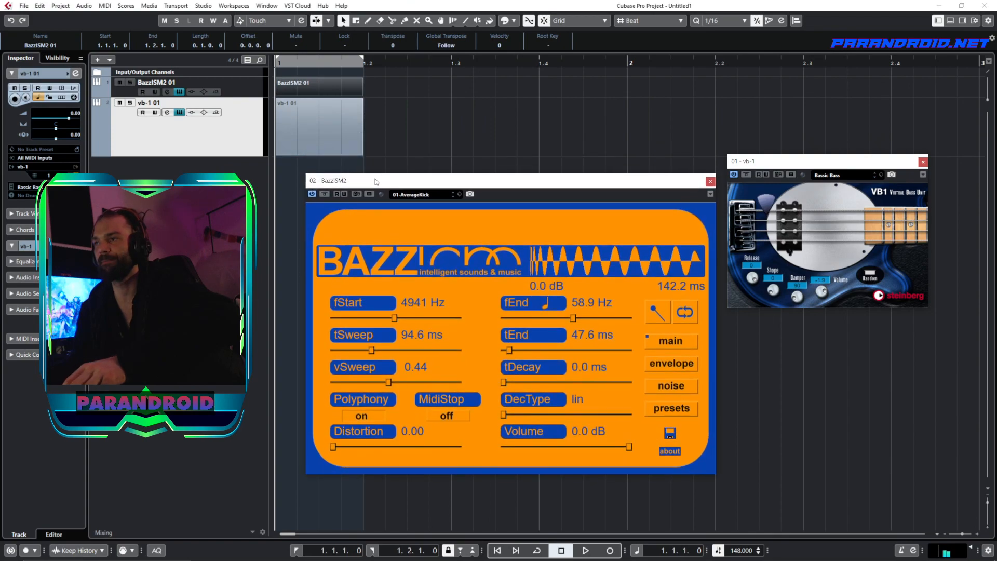
- Add a kick note at the start of the BazzISM2 part and lower that track's volume to about -7.23 dB
{"action": "double_click", "coordinate": [289, 91]}
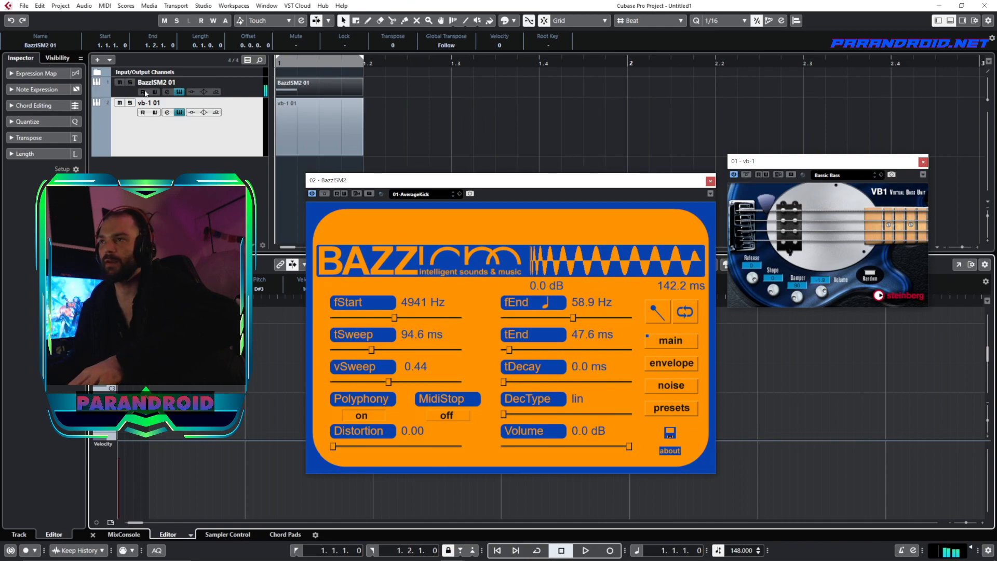
{"action": "left_click", "coordinate": [129, 94]}
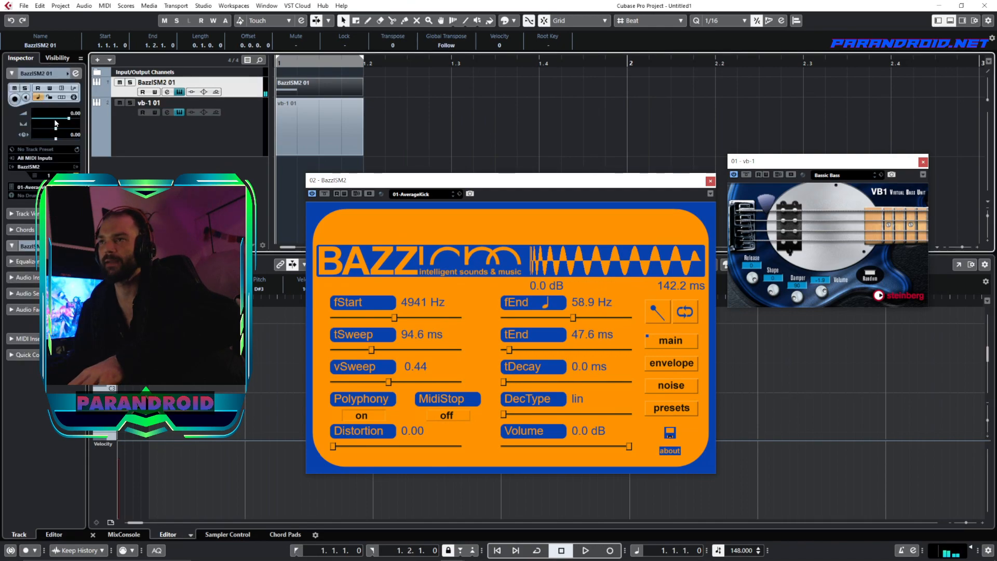
{"action": "left_click_drag", "start_coordinate": [55, 119], "coordinate": [58, 119]}
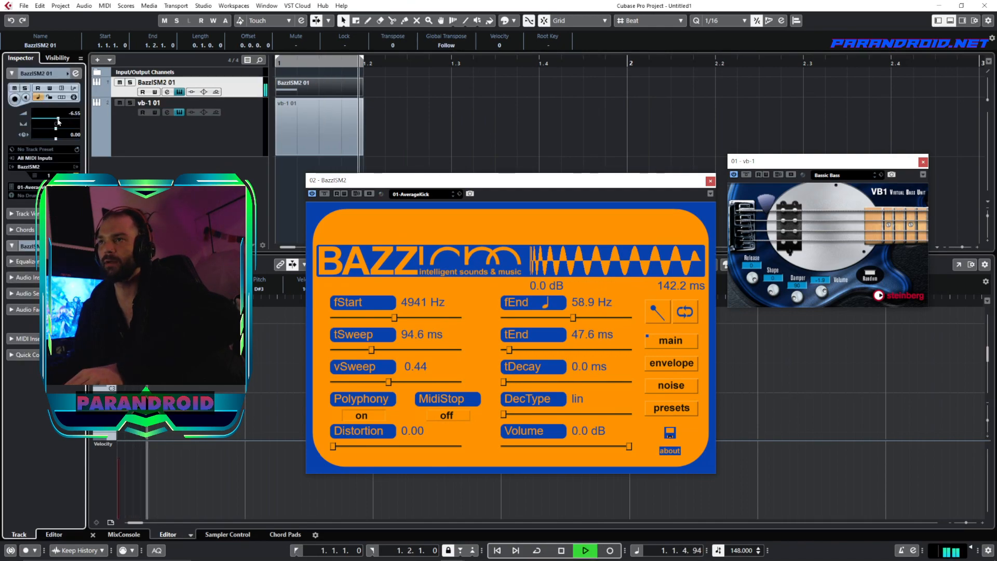
- Turn on cycle for the one-beat locator range and play back the looped kick
{"action": "key", "text": "space"}
{"action": "left_click", "coordinate": [305, 61]}
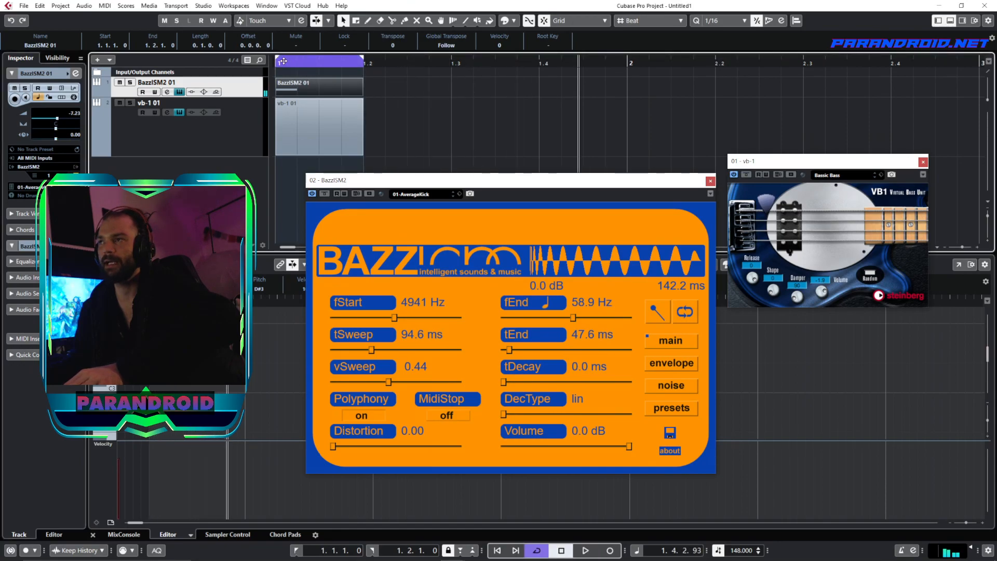
{"action": "key", "text": "space"}
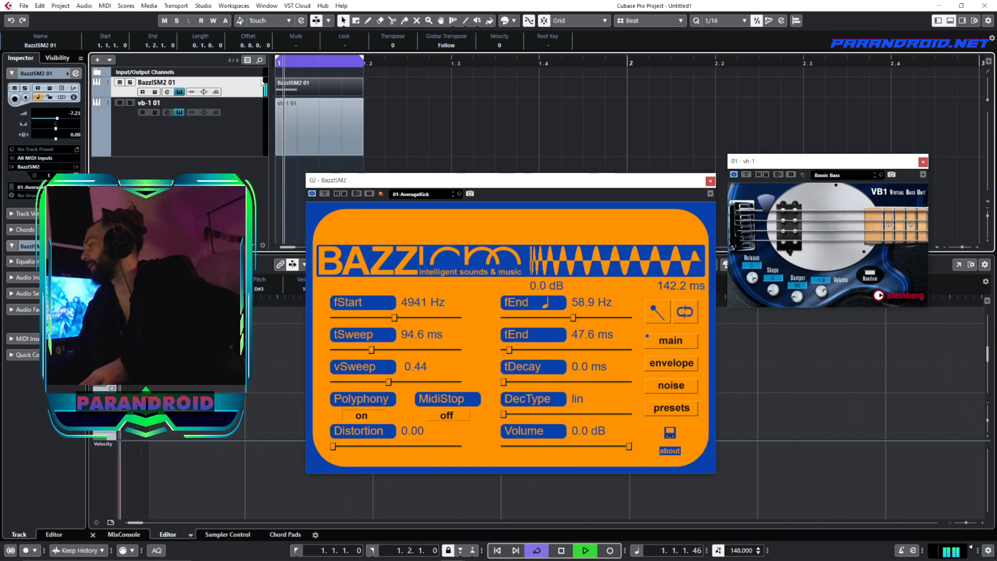
{"action": "key", "text": "space"}
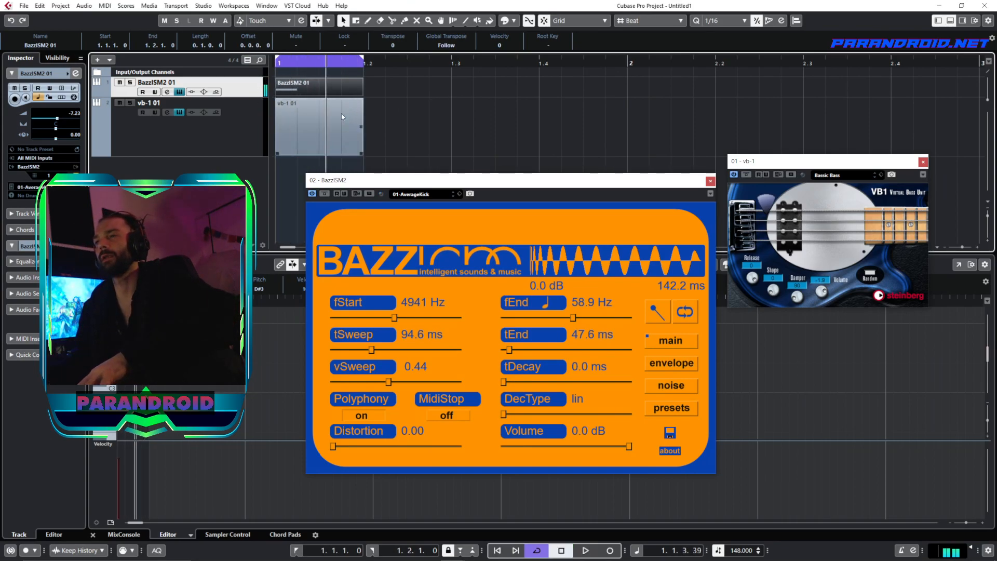
- Draw a sixteenth note in the vb-1 part on the second sixteenth and duplicate it twice to fill the beat
{"action": "left_click", "coordinate": [248, 117]}
{"action": "left_click", "coordinate": [301, 122]}
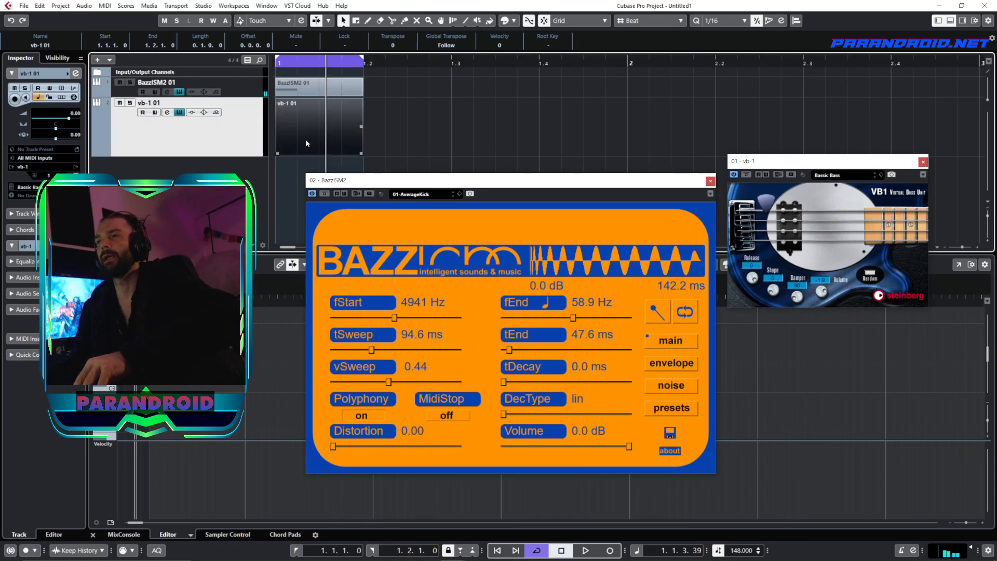
{"action": "left_click_drag", "start_coordinate": [165, 297], "coordinate": [275, 312]}
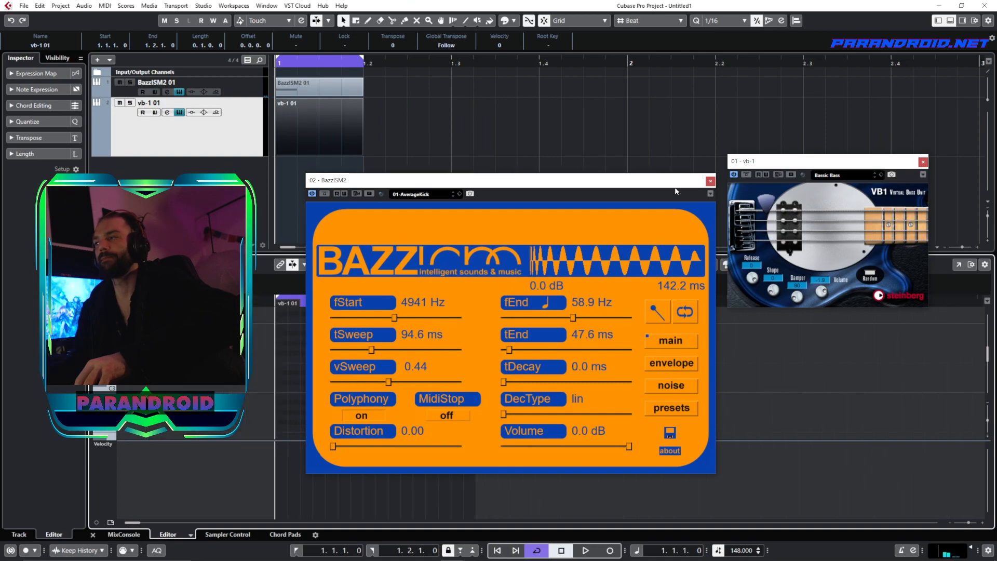
{"action": "left_click", "coordinate": [710, 181]}
{"action": "left_click", "coordinate": [338, 402]}
{"action": "key", "text": "ctrl+d"}
{"action": "key", "text": "ctrl+d"}
- Select the three bass notes and transpose them to E0, auditioning the pitch with the loop playing
{"action": "left_click_drag", "start_coordinate": [491, 374], "coordinate": [298, 427]}
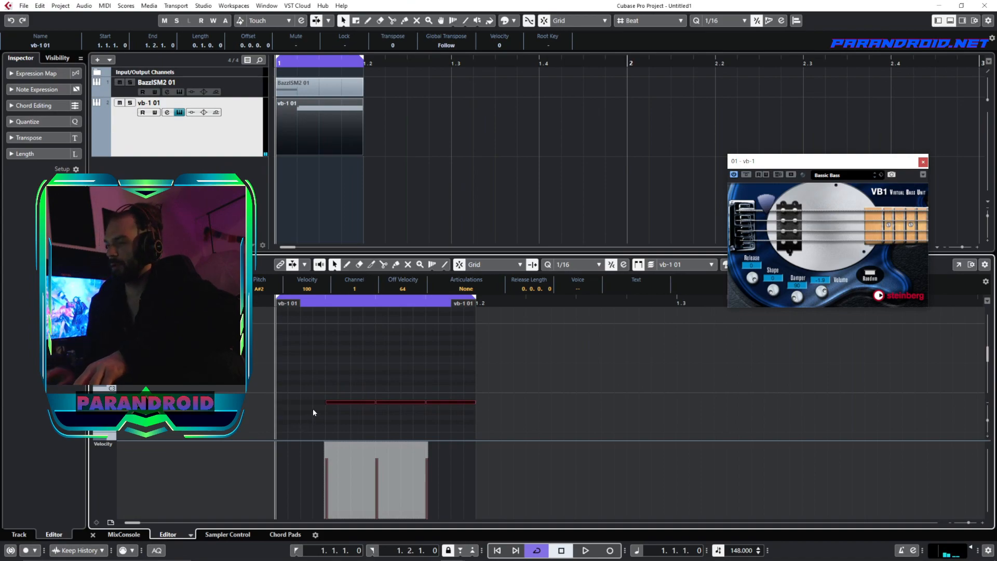
{"action": "key", "text": "Up"}
{"action": "key", "text": "Up"}
{"action": "key", "text": "Up"}
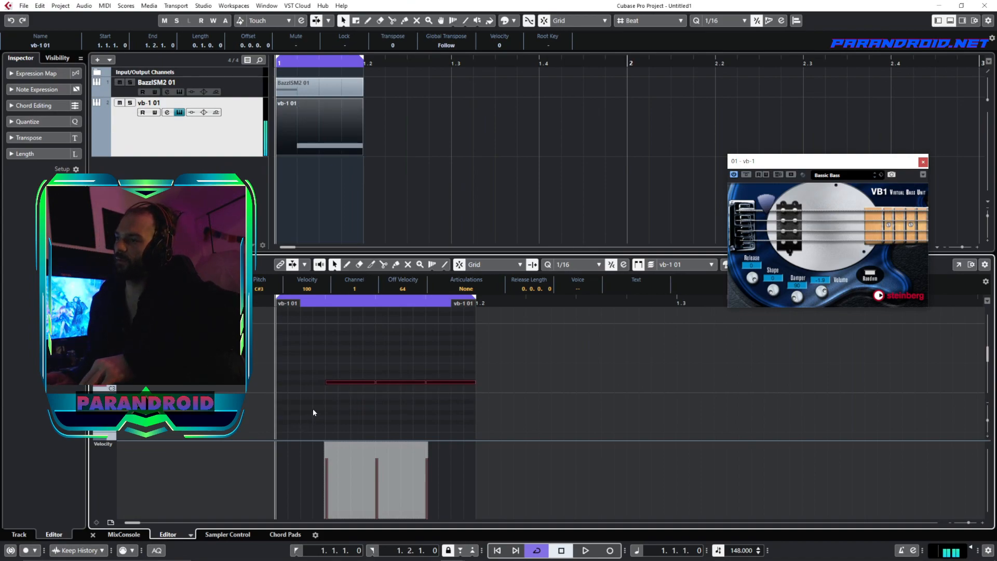
{"action": "key", "text": "Up"}
{"action": "key", "text": "Up"}
{"action": "key", "text": "Up"}
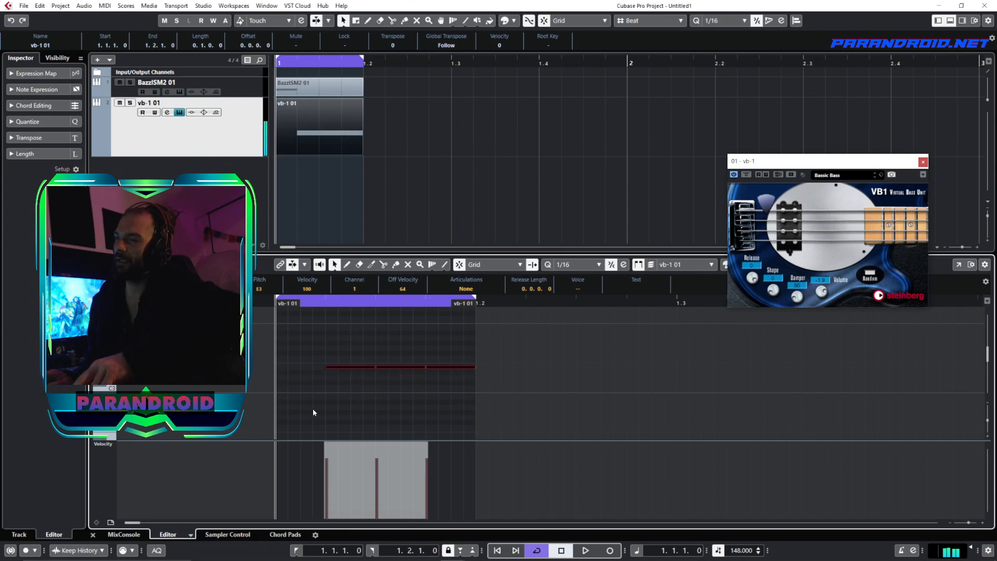
{"action": "key", "text": "shift+Down"}
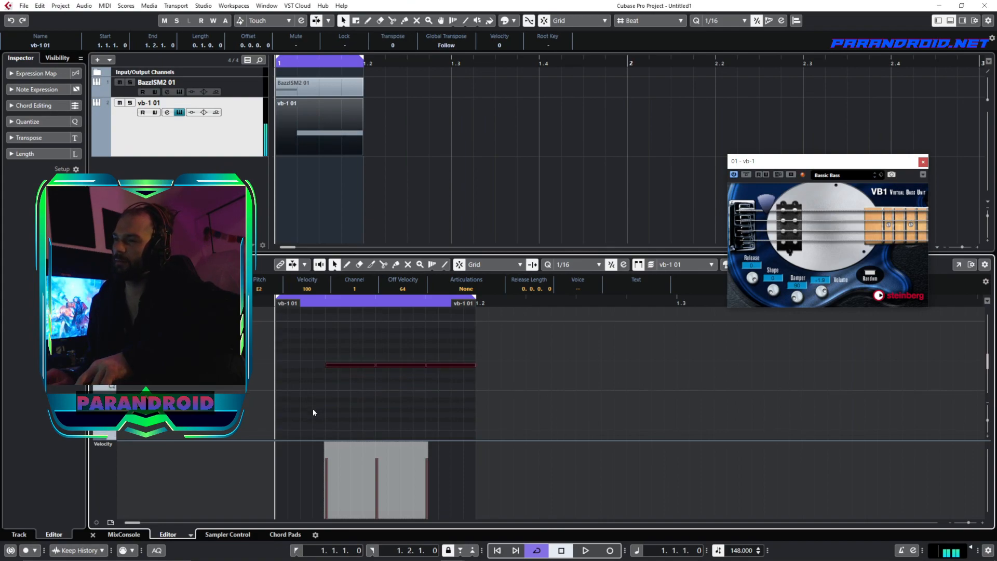
{"action": "key", "text": "space"}
{"action": "key", "text": "shift+Down"}
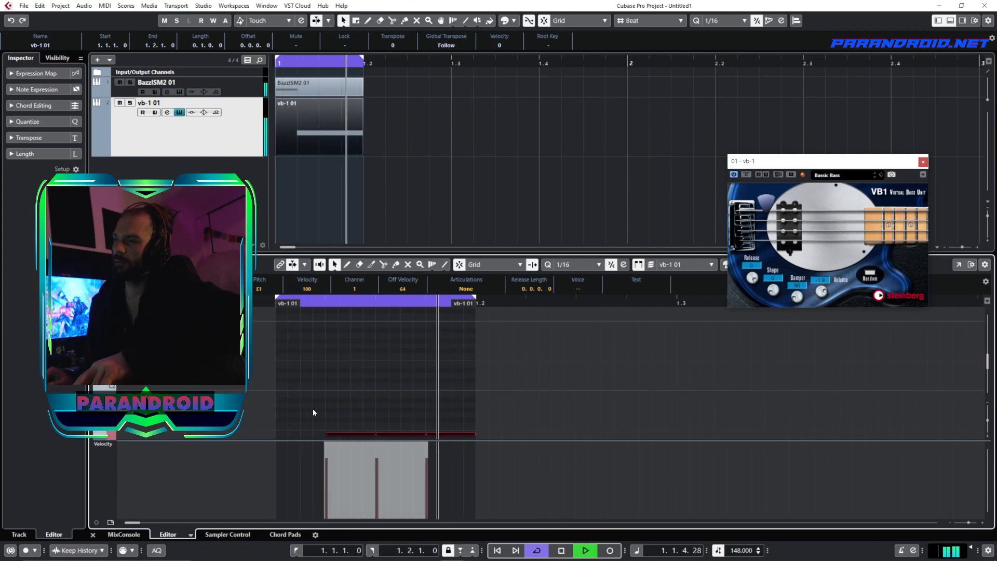
{"action": "key", "text": "shift+Down"}
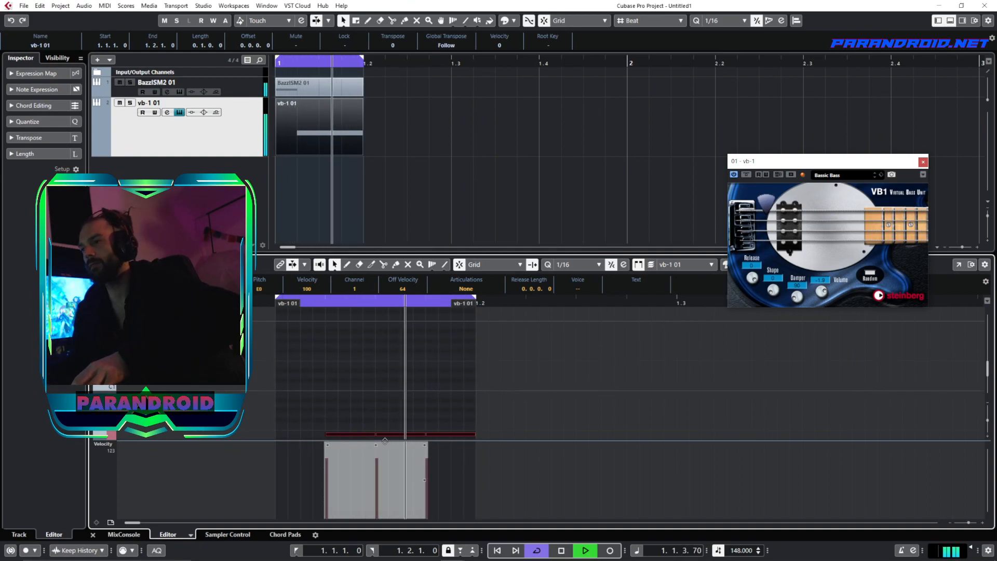
- Shorten all three bass notes slightly, then trim the first one further and lower its velocity a little
{"action": "left_click_drag", "start_coordinate": [372, 433], "coordinate": [369, 433]}
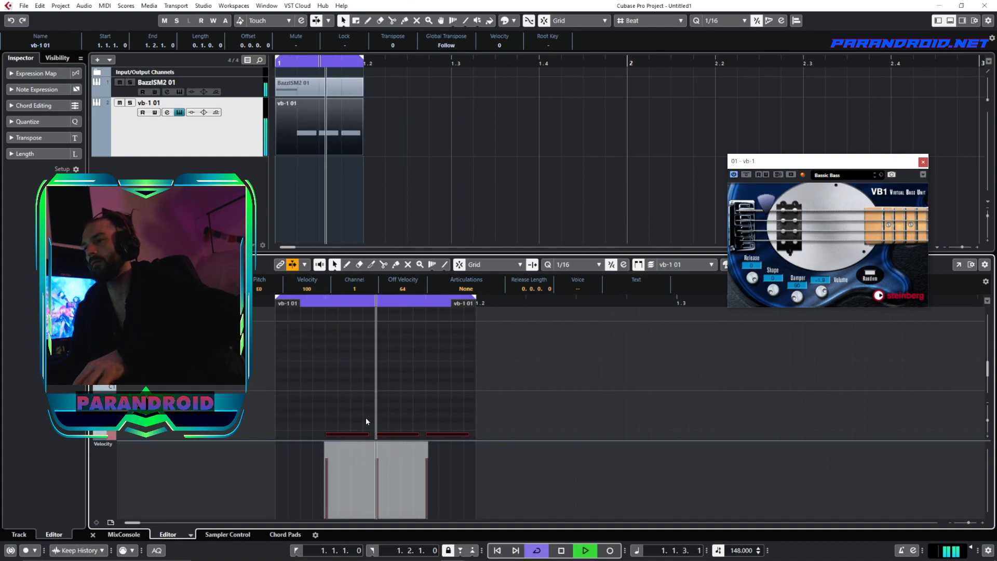
{"action": "left_click", "coordinate": [365, 442]}
{"action": "left_click_drag", "start_coordinate": [368, 434], "coordinate": [362, 437]}
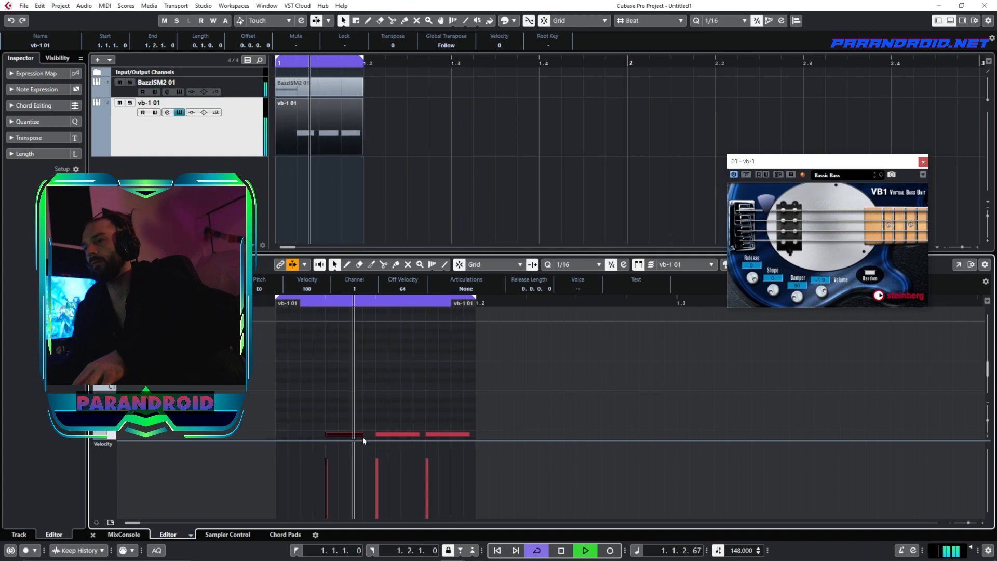
{"action": "left_click", "coordinate": [385, 423]}
{"action": "left_click", "coordinate": [326, 464]}
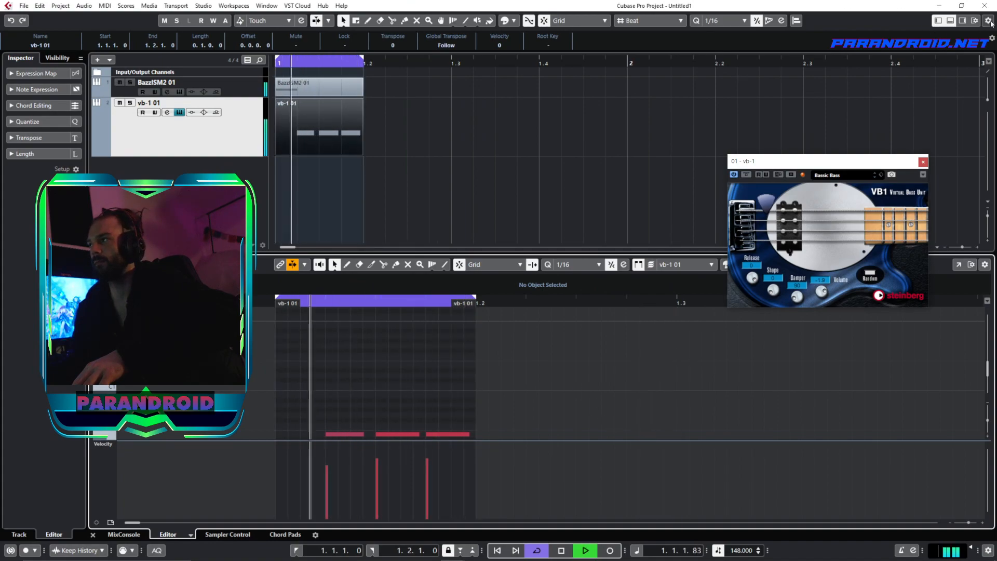
- Close the note editor, mute the vb-1 track and reopen the BazzISM2 instrument window
{"action": "left_click", "coordinate": [950, 20]}
{"action": "key", "text": "space"}
{"action": "left_click", "coordinate": [244, 84]}
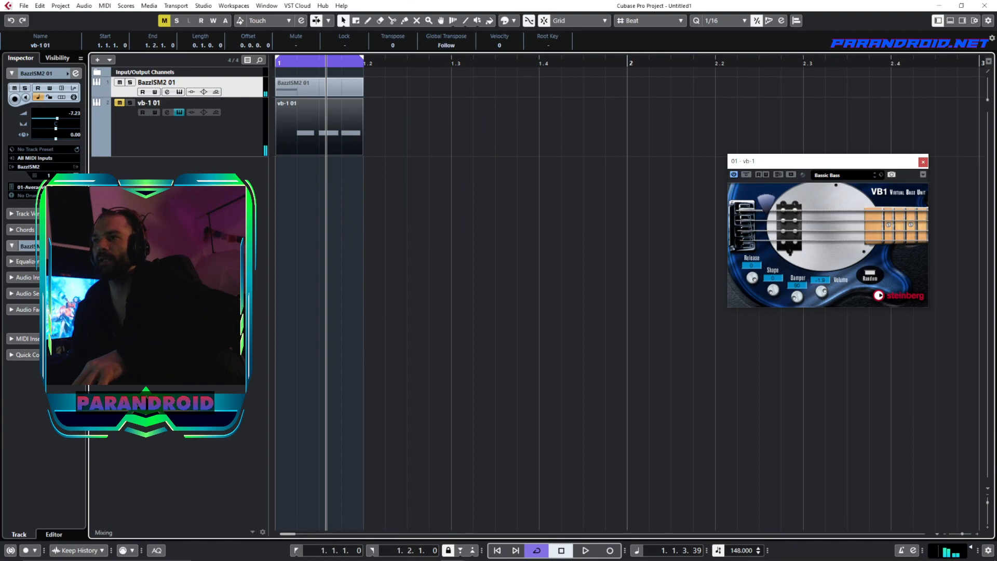
{"action": "left_click", "coordinate": [179, 92]}
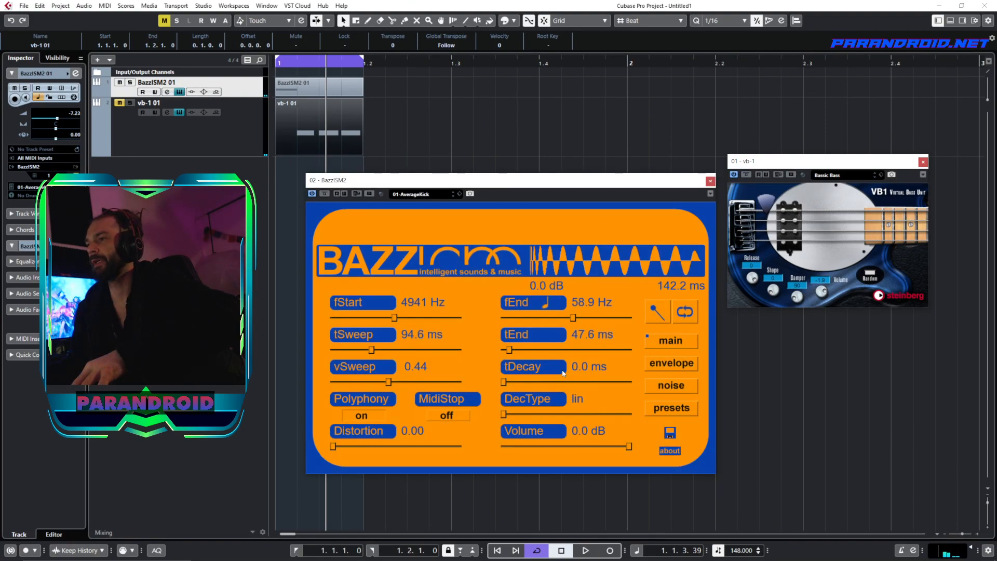
- With the kick looping, set BazzISM2's vSweep to 0.11 and fStart to 3935 Hz
{"action": "left_click_drag", "start_coordinate": [392, 389], "coordinate": [356, 390]}
{"action": "key", "text": "space"}
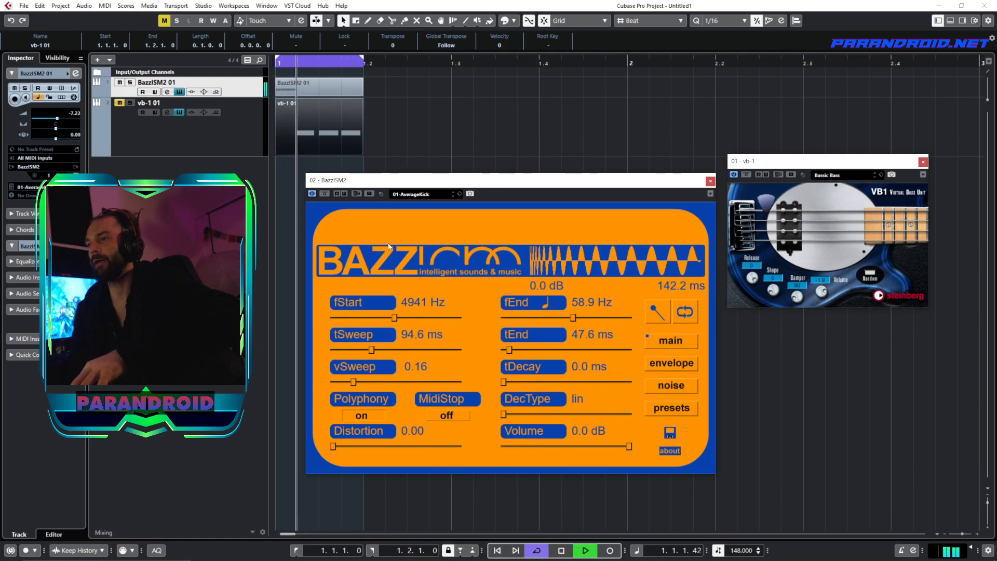
{"action": "left_click_drag", "start_coordinate": [353, 382], "coordinate": [346, 382]}
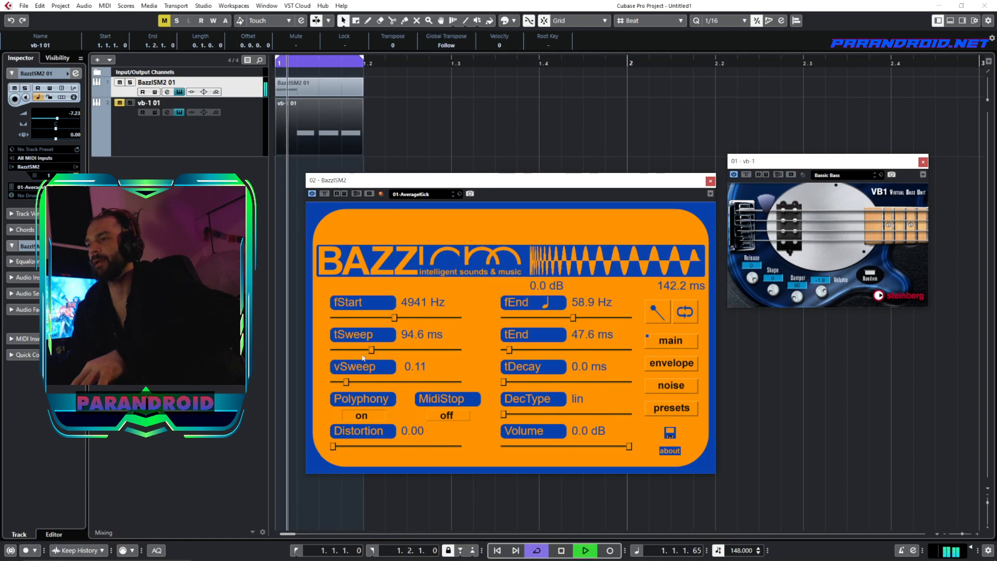
{"action": "left_click_drag", "start_coordinate": [394, 317], "coordinate": [382, 318]}
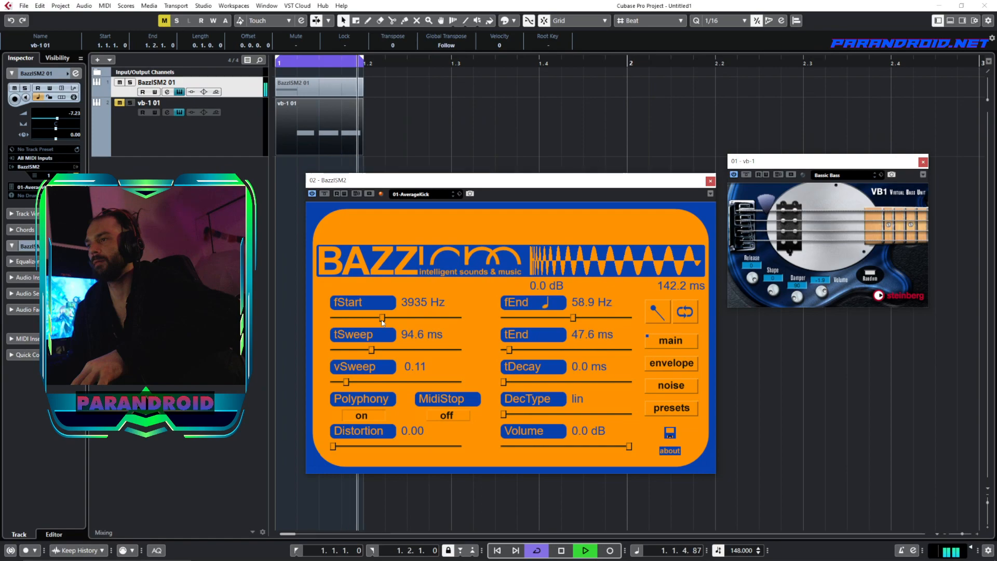
- Unmute the vb-1 track and enable the high-cut filter in its channel equalizer
{"action": "left_click", "coordinate": [119, 102]}
{"action": "left_click", "coordinate": [77, 74]}
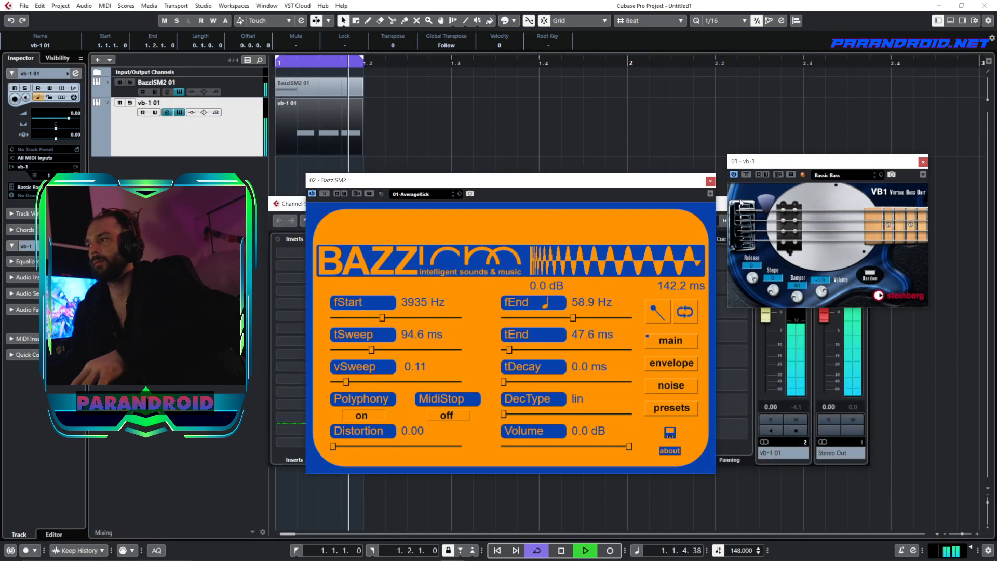
{"action": "left_click", "coordinate": [386, 403]}
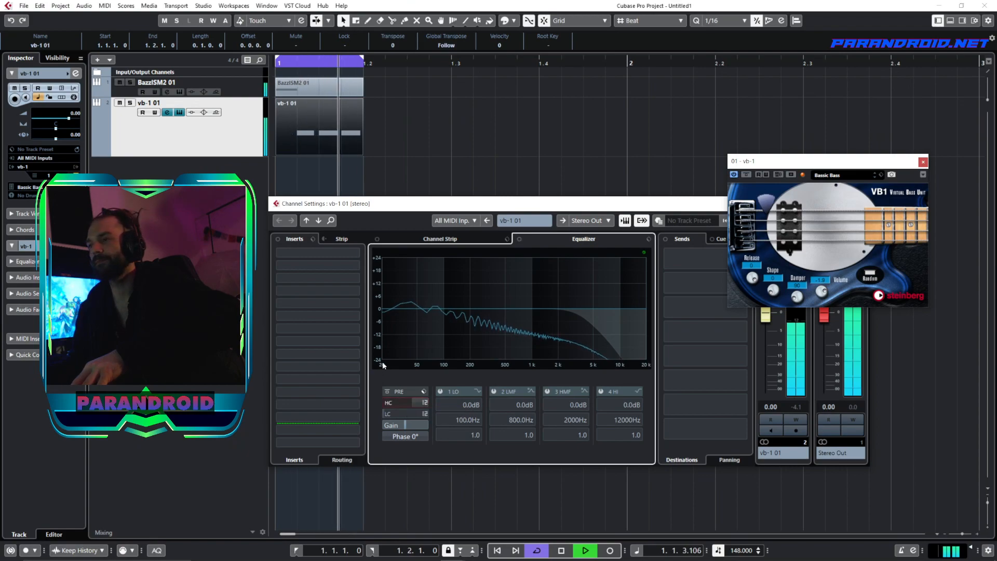
{"action": "left_click", "coordinate": [310, 252]}
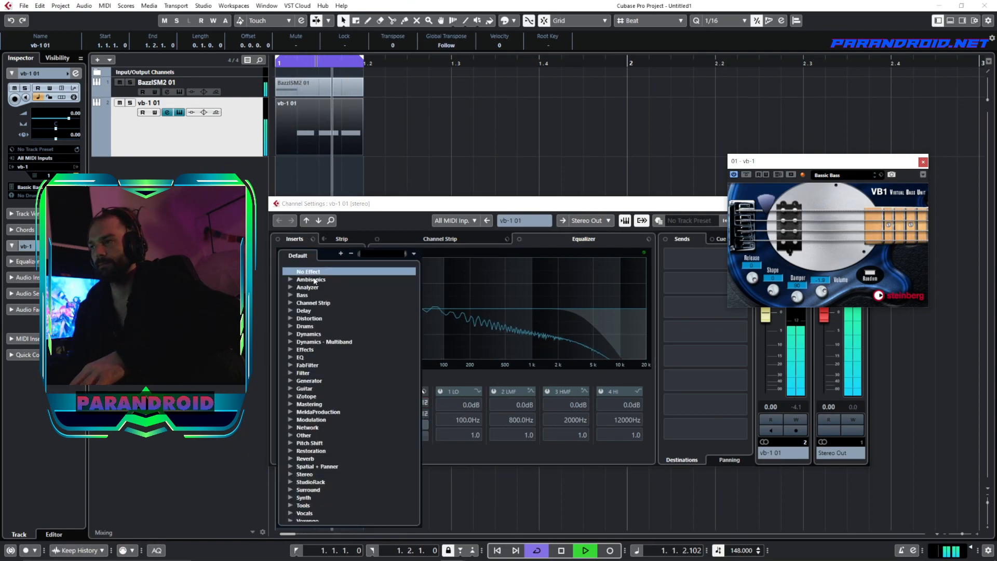
{"action": "left_click", "coordinate": [613, 207]}
{"action": "left_click_drag", "start_coordinate": [612, 204], "coordinate": [464, 201]}
- Close the vb-1 channel settings, open the MixConsole and lower the BazzISM2 channel to -8.46 dB
{"action": "left_click", "coordinate": [453, 158]}
{"action": "key", "text": "F3"}
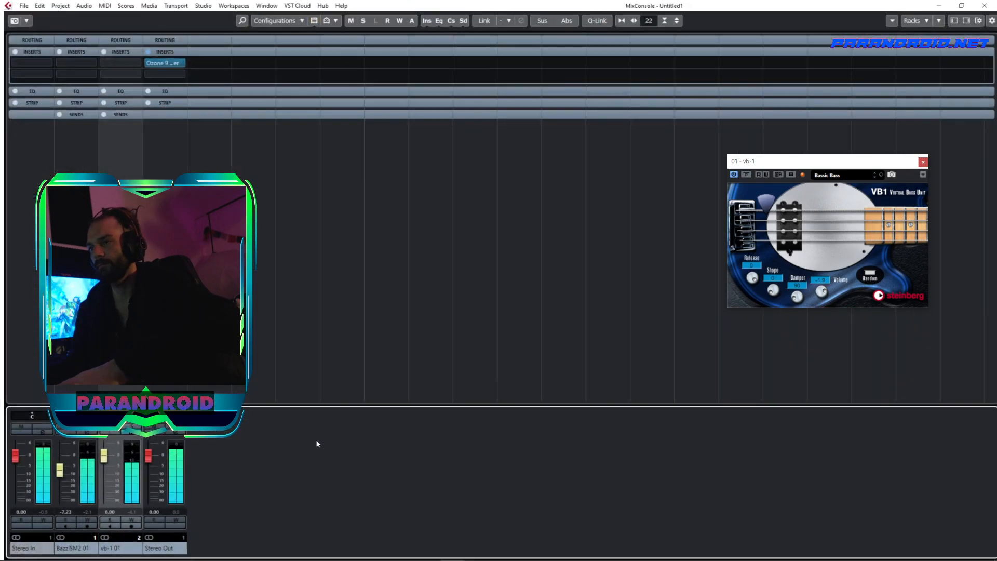
{"action": "left_click_drag", "start_coordinate": [60, 470], "coordinate": [62, 474]}
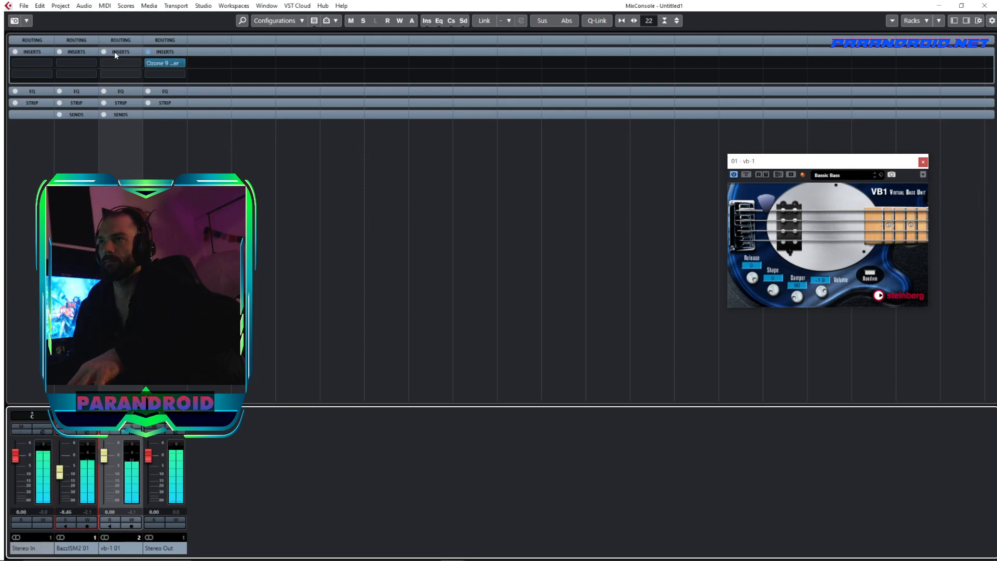
- Insert the SSLEQ Stereo equalizer in the first insert slot of the BazzISM2 channel
{"action": "left_click", "coordinate": [80, 63]}
{"action": "type", "text": "bass"}
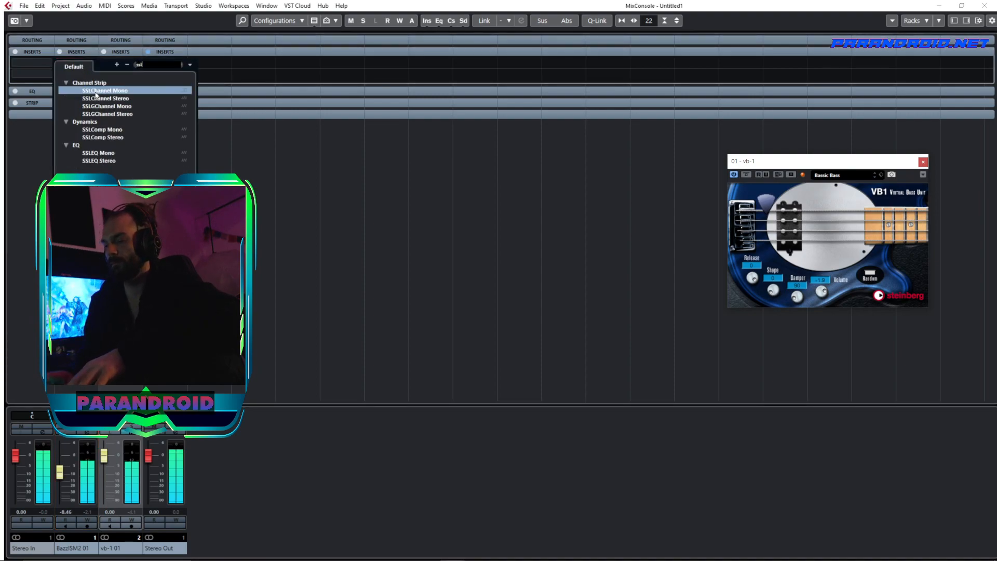
{"action": "left_click", "coordinate": [106, 161]}
{"action": "left_click", "coordinate": [450, 188]}
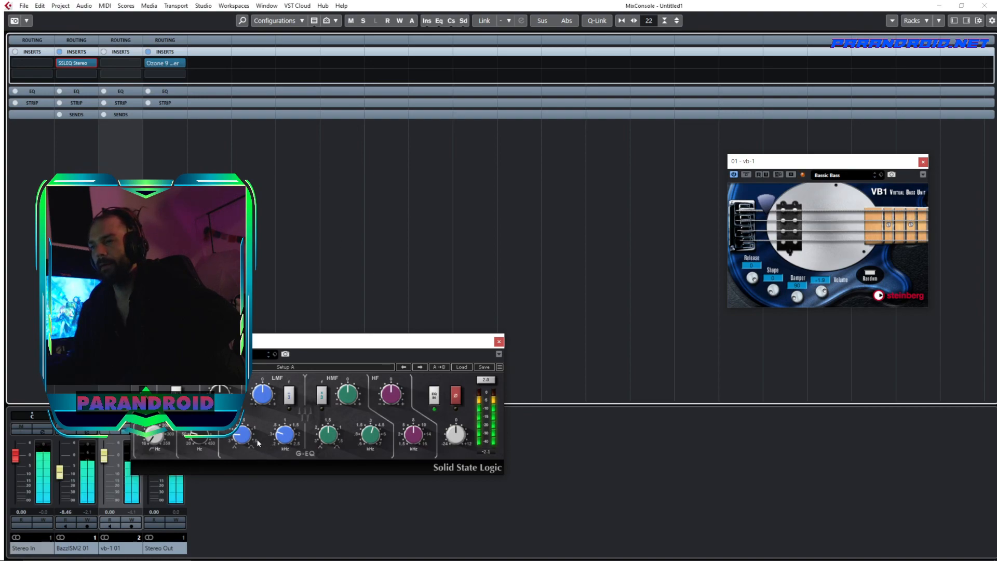
- Adjust the SSLEQ's LMF band frequency and cut its gain to thin out the kick's low mids
{"action": "left_click", "coordinate": [285, 435]}
{"action": "left_click_drag", "start_coordinate": [285, 435], "coordinate": [284, 437]}
{"action": "left_click_drag", "start_coordinate": [266, 403], "coordinate": [266, 402]}
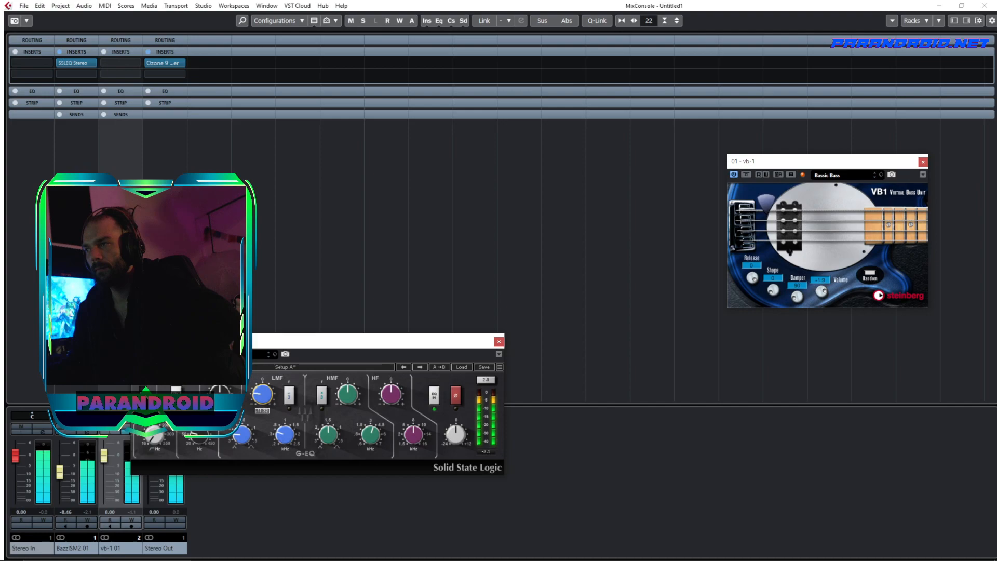
- Bypass the inserts on the BazzISM2 channel and close the MixConsole
{"action": "left_click", "coordinate": [60, 52]}
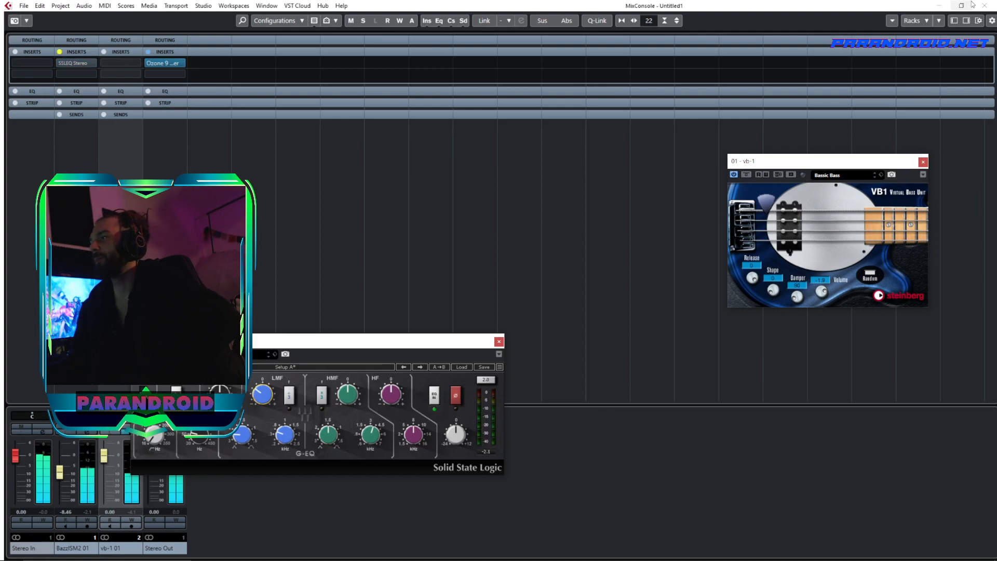
{"action": "left_click", "coordinate": [984, 5]}
- Reopen BazzISM2 and set its vSweep to 0.12 during loop playback, then select the vb-1 track
{"action": "left_click", "coordinate": [245, 89]}
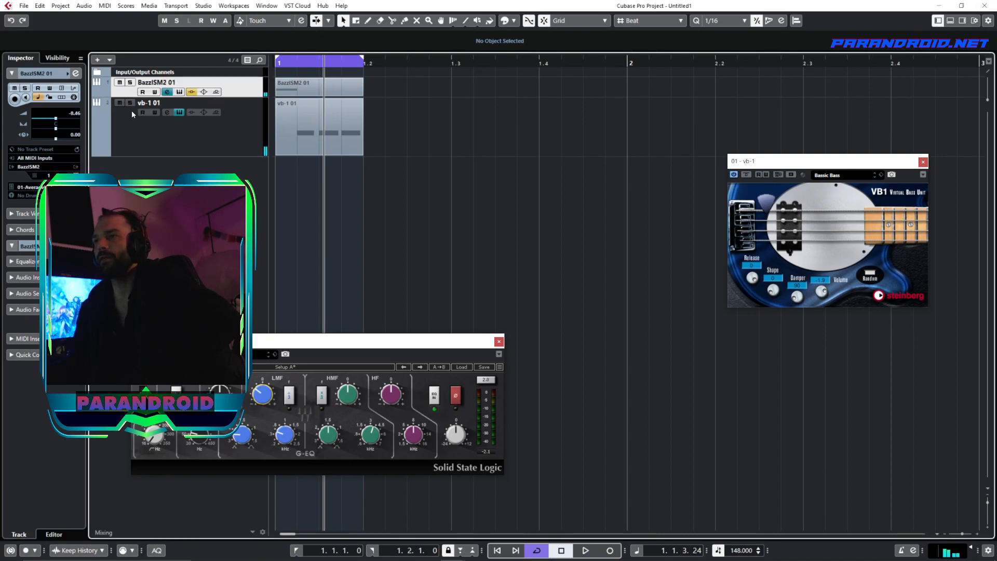
{"action": "left_click", "coordinate": [76, 176]}
{"action": "key", "text": "space"}
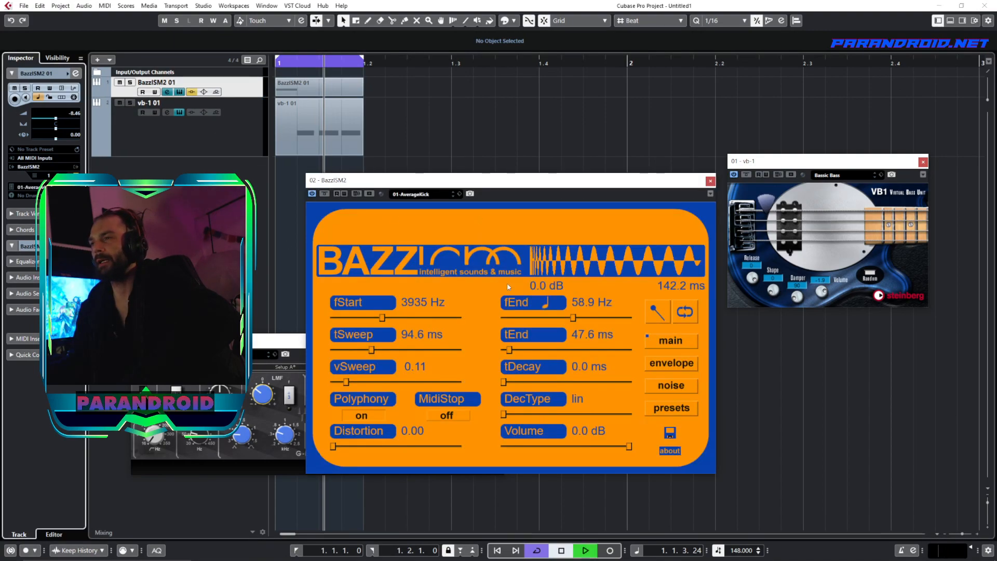
{"action": "left_click_drag", "start_coordinate": [345, 382], "coordinate": [348, 383]}
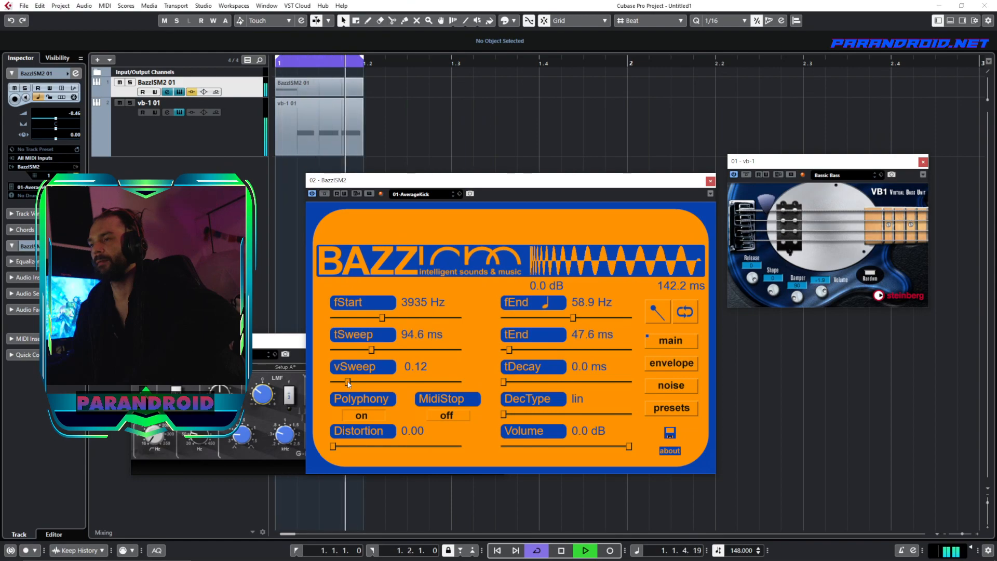
{"action": "left_click", "coordinate": [218, 132]}
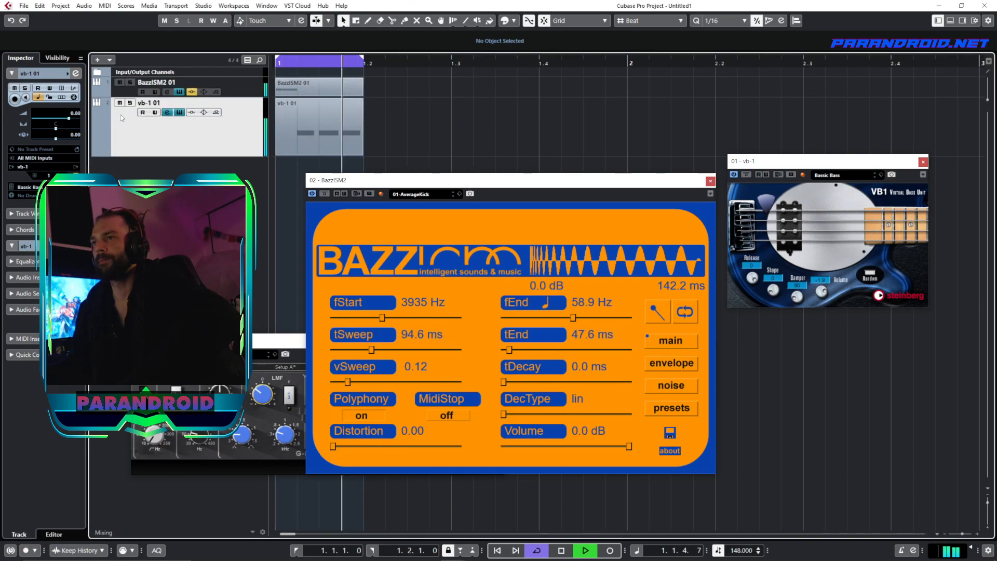
- Open the vb-1 channel settings, set the pre-filter's high cut to about 905 Hz, and restart loop playback
{"action": "left_click", "coordinate": [76, 73]}
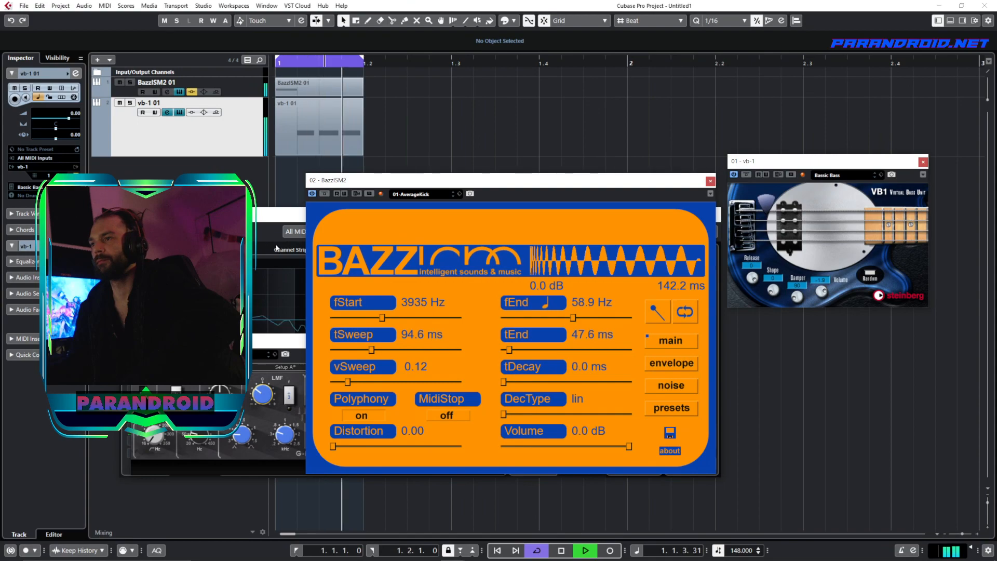
{"action": "left_click_drag", "start_coordinate": [276, 218], "coordinate": [59, 159]}
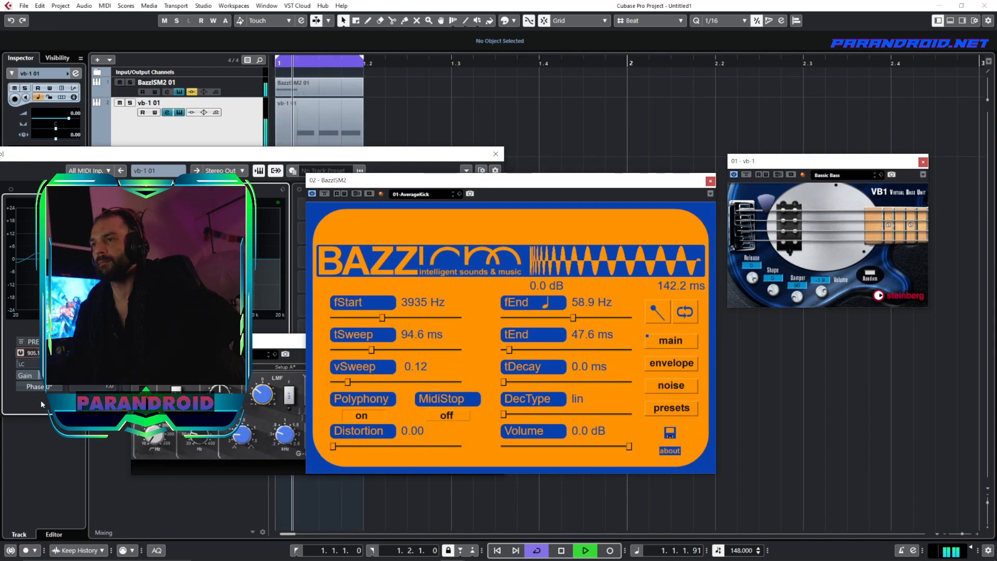
{"action": "key", "text": "space"}
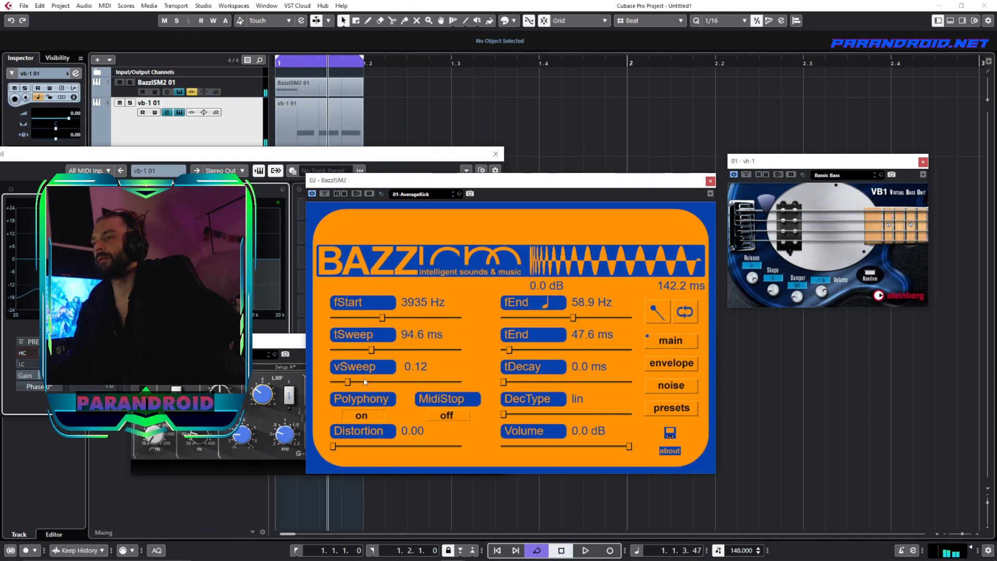
{"action": "key", "text": "space"}
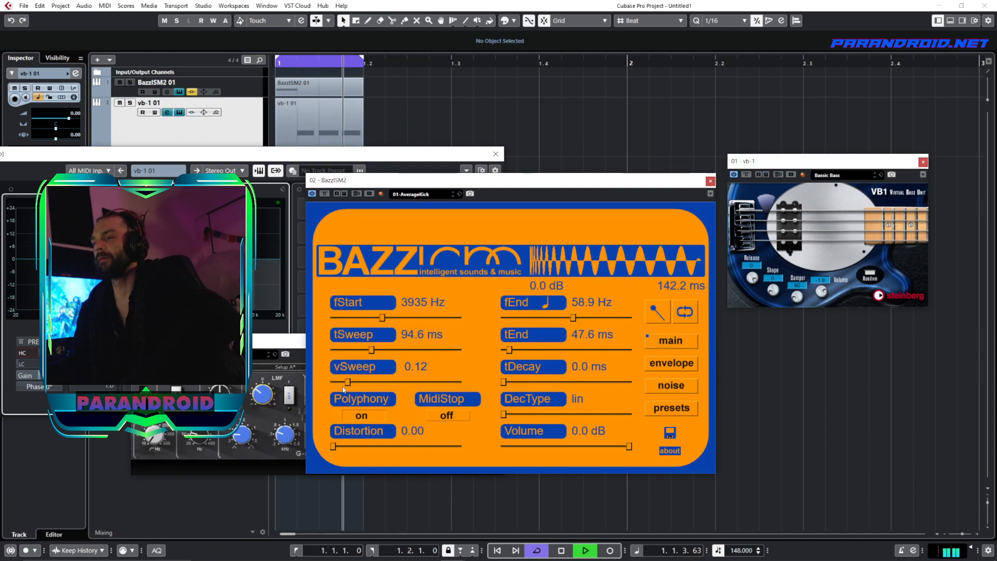
- Lower BazzISM2's vSweep to 0.09 and its fStart to 3702 Hz while the loop plays
{"action": "left_click_drag", "start_coordinate": [348, 384], "coordinate": [344, 385]}
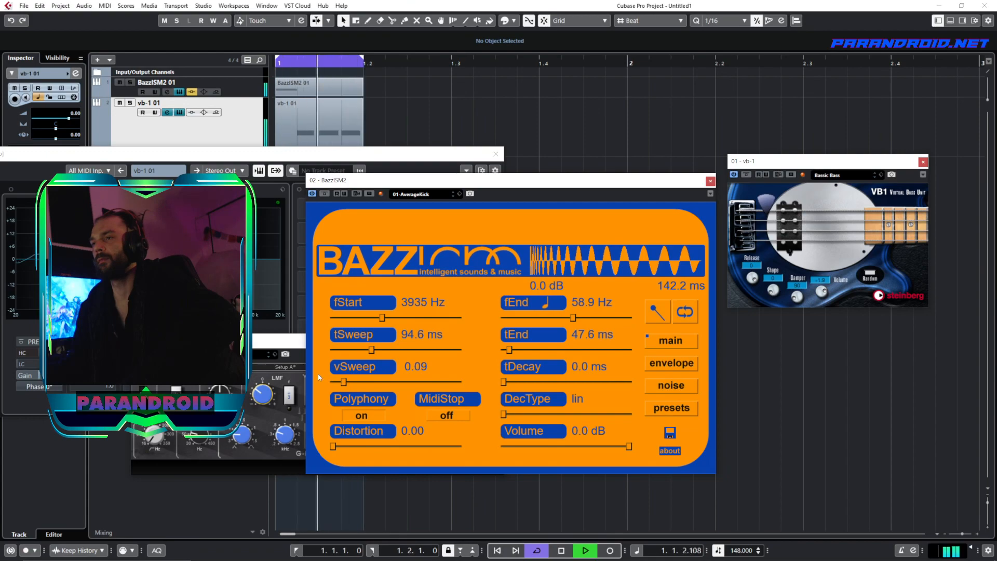
{"action": "left_click_drag", "start_coordinate": [200, 344], "coordinate": [138, 343]}
{"action": "left_click", "coordinate": [673, 363]}
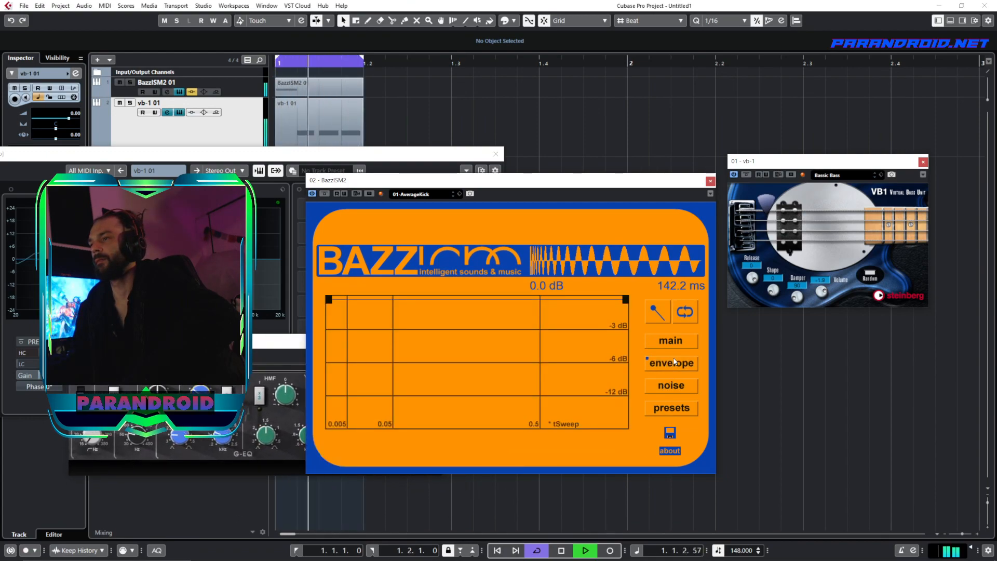
{"action": "left_click", "coordinate": [670, 340]}
{"action": "mouse_move", "coordinate": [381, 318]}
{"action": "left_mouse_down"}
{"action": "mouse_move", "coordinate": [389, 322]}
{"action": "mouse_move", "coordinate": [379, 319]}
{"action": "left_mouse_up"}
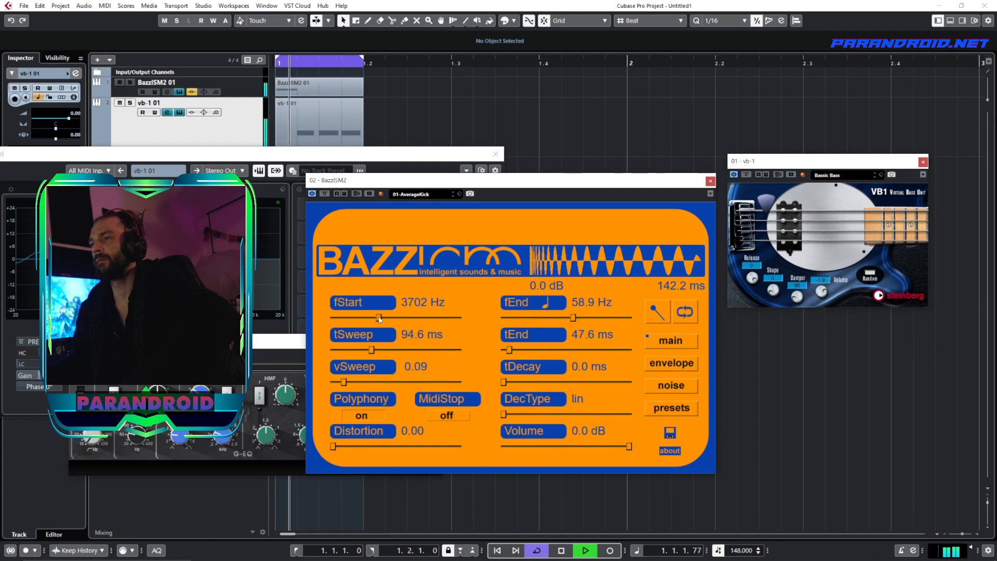
- Shape the kick's volume envelope with a start near -12 dB, a peak near -3 dB, a dip near -12 dB and a return to full level
{"action": "left_click", "coordinate": [691, 362]}
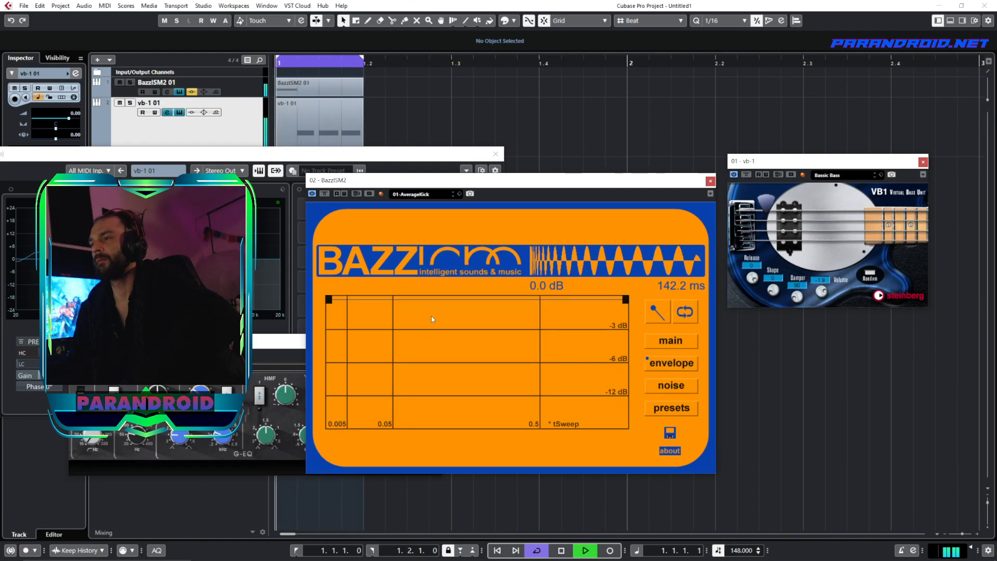
{"action": "left_click", "coordinate": [431, 299]}
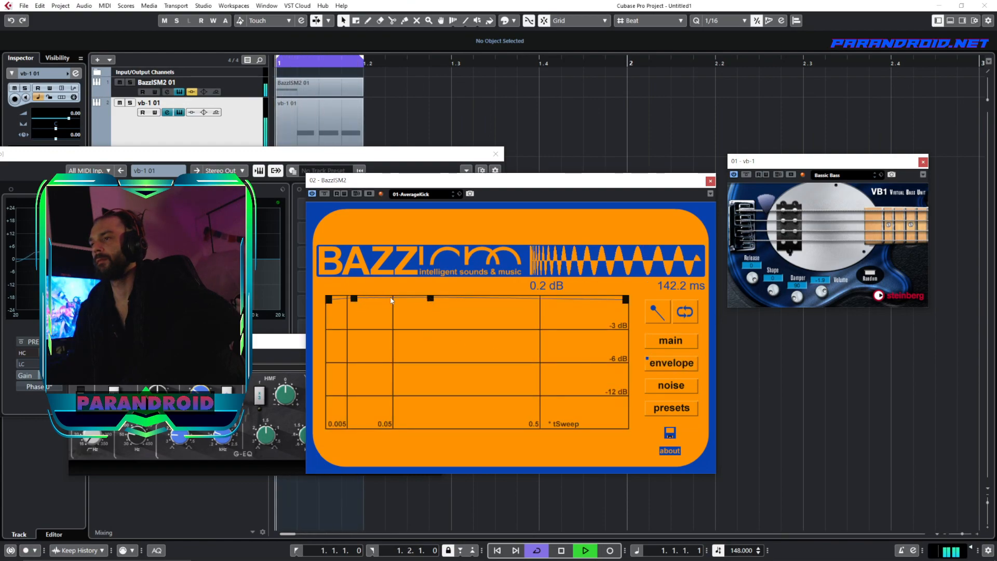
{"action": "left_click_drag", "start_coordinate": [388, 300], "coordinate": [337, 301]}
{"action": "mouse_move", "coordinate": [380, 387]}
{"action": "left_mouse_down"}
{"action": "mouse_move", "coordinate": [383, 409]}
{"action": "mouse_move", "coordinate": [394, 392]}
{"action": "left_mouse_up"}
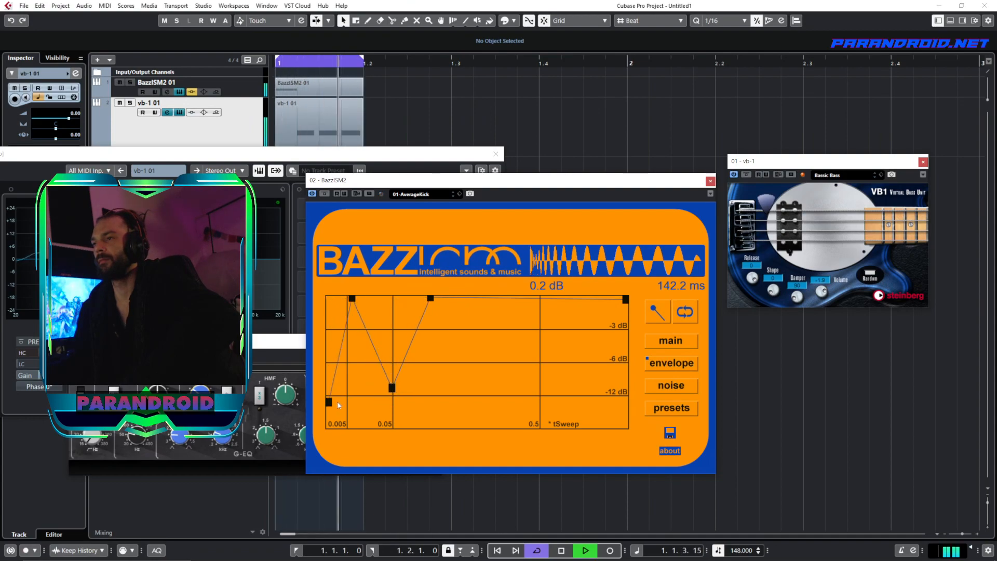
{"action": "left_click_drag", "start_coordinate": [349, 304], "coordinate": [345, 368]}
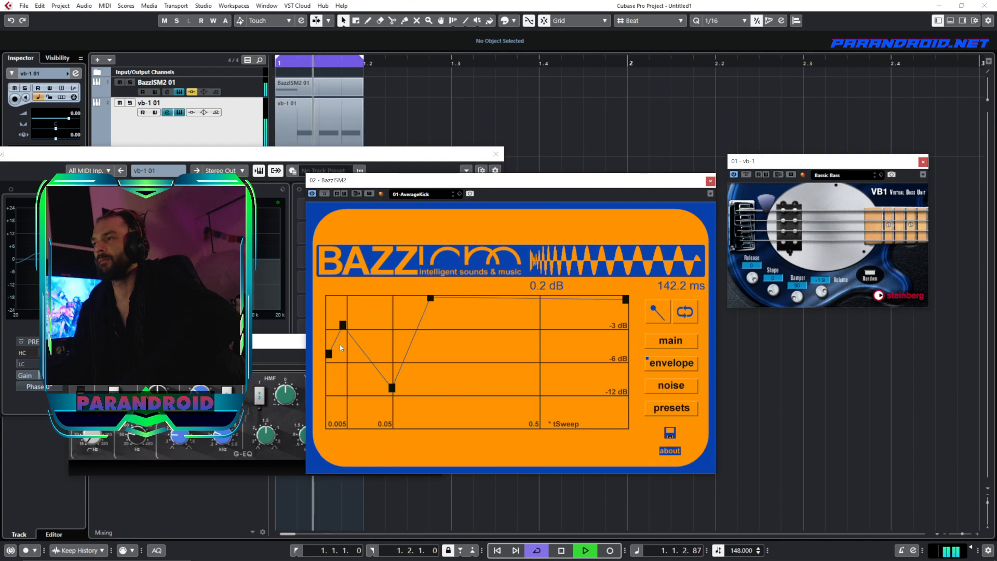
{"action": "left_click_drag", "start_coordinate": [340, 345], "coordinate": [343, 331]}
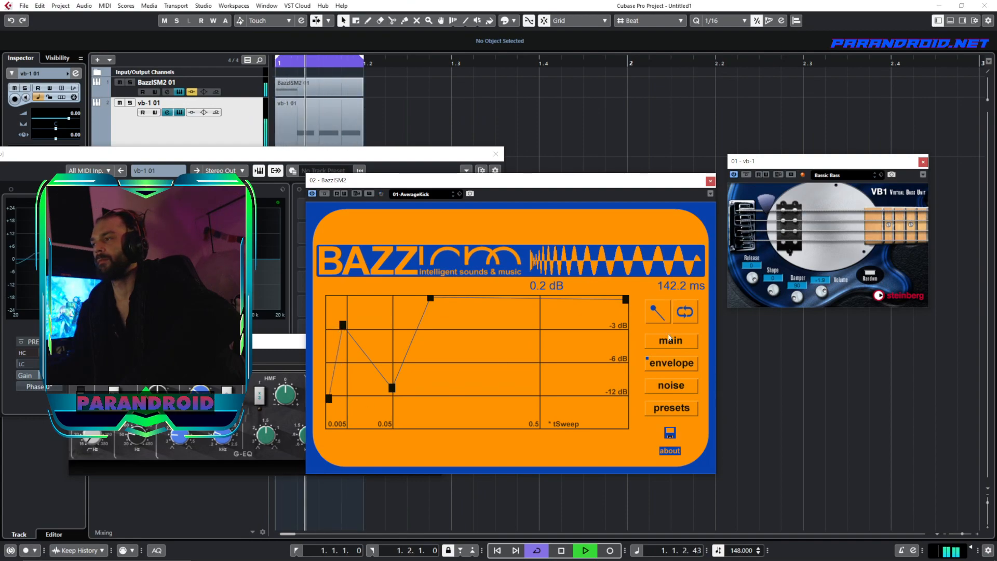
{"action": "left_click", "coordinate": [670, 338]}
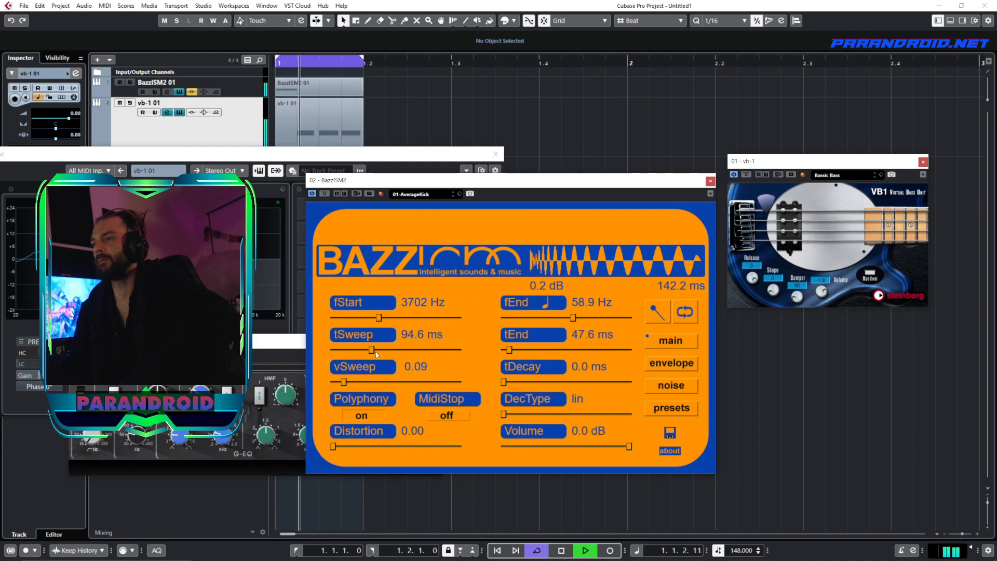
{"action": "left_click_drag", "start_coordinate": [344, 386], "coordinate": [345, 384]}
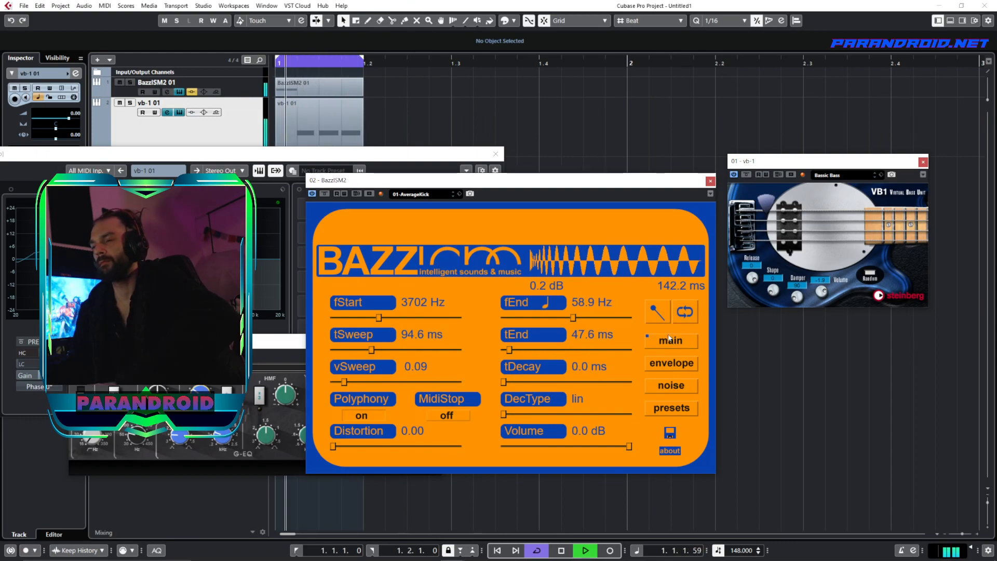
- Show the MixConsole and raise the vb-1 channel's fader to 0.89
{"action": "key", "text": "F3"}
{"action": "left_click_drag", "start_coordinate": [256, 343], "coordinate": [256, 204]}
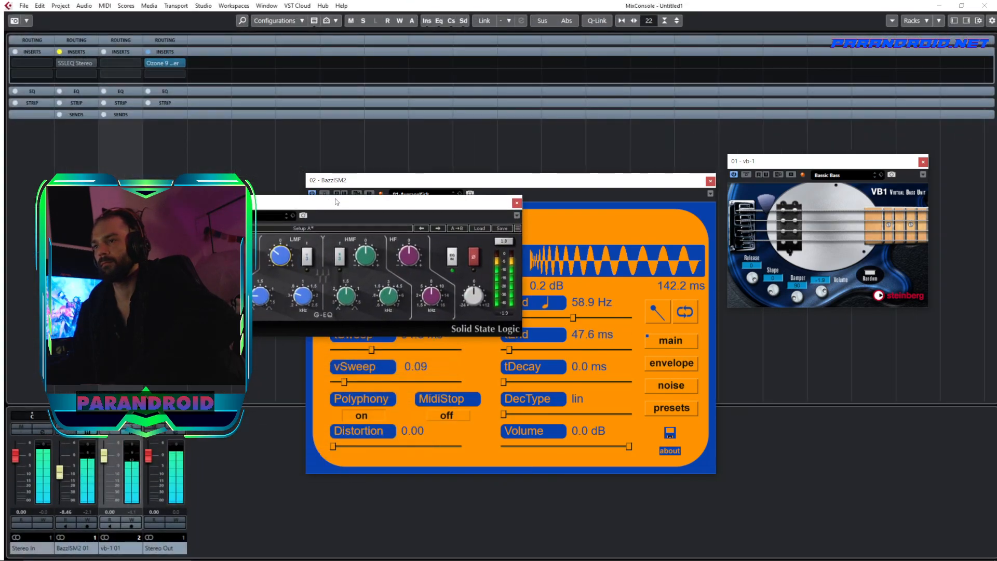
{"action": "left_click_drag", "start_coordinate": [110, 454], "coordinate": [106, 461]}
- Reactivate the inserts on the BazzISM2 channel, fine-tune the SSLEQ's LMF band, and close the equalizer window
{"action": "left_click", "coordinate": [158, 216]}
{"action": "left_click_drag", "start_coordinate": [284, 253], "coordinate": [283, 243]}
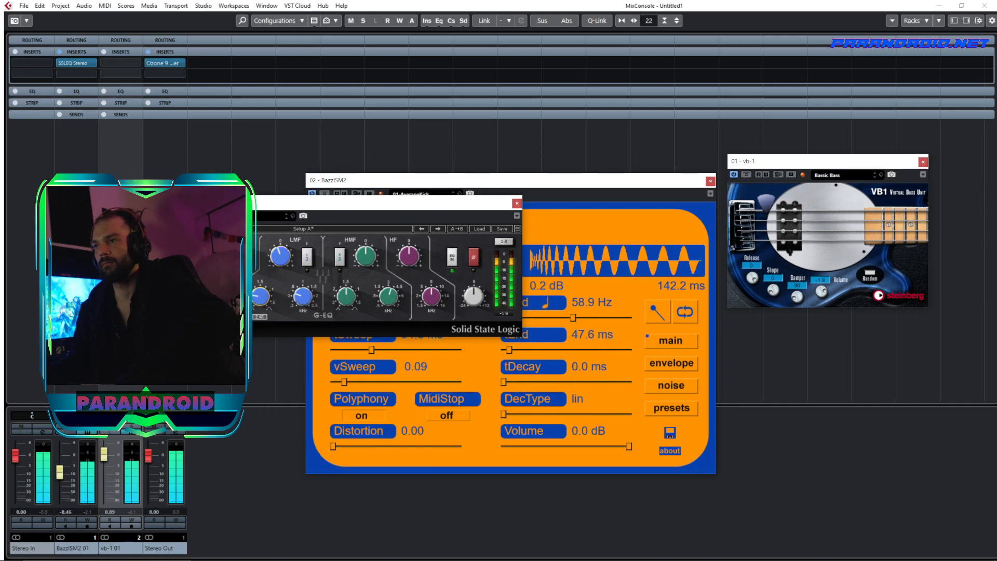
{"action": "left_click_drag", "start_coordinate": [282, 245], "coordinate": [282, 246]}
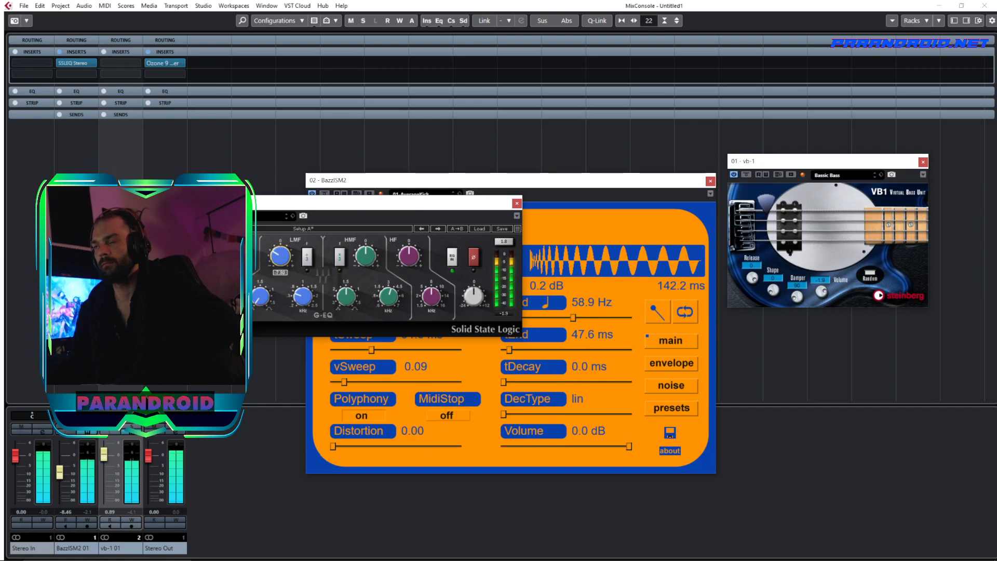
{"action": "left_click_drag", "start_coordinate": [281, 256], "coordinate": [281, 249]}
{"action": "left_click", "coordinate": [517, 203]}
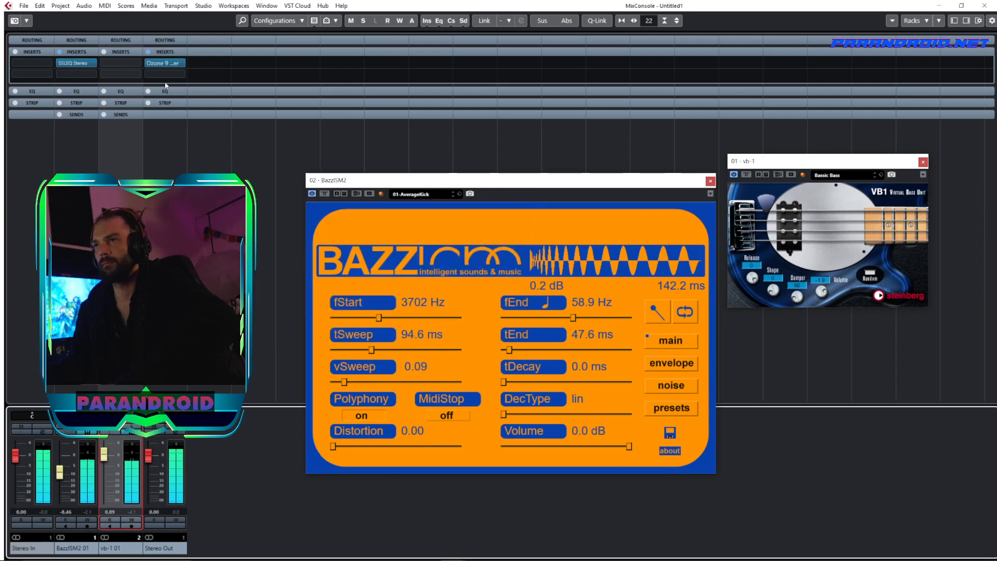
- Insert the Saturn 2 distortion in the first insert slot of the vb-1 channel
{"action": "left_click", "coordinate": [126, 64]}
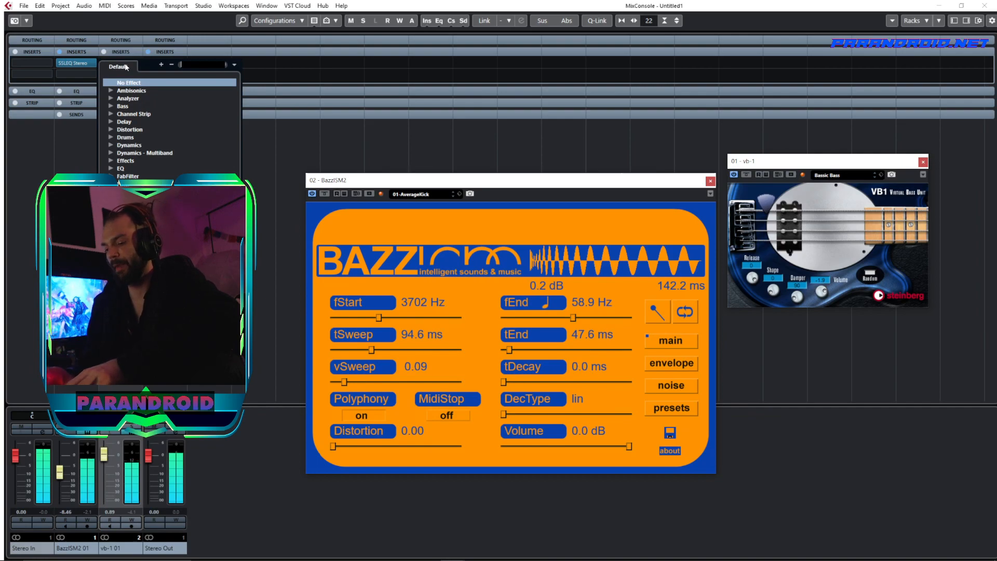
{"action": "type", "text": "saturn"}
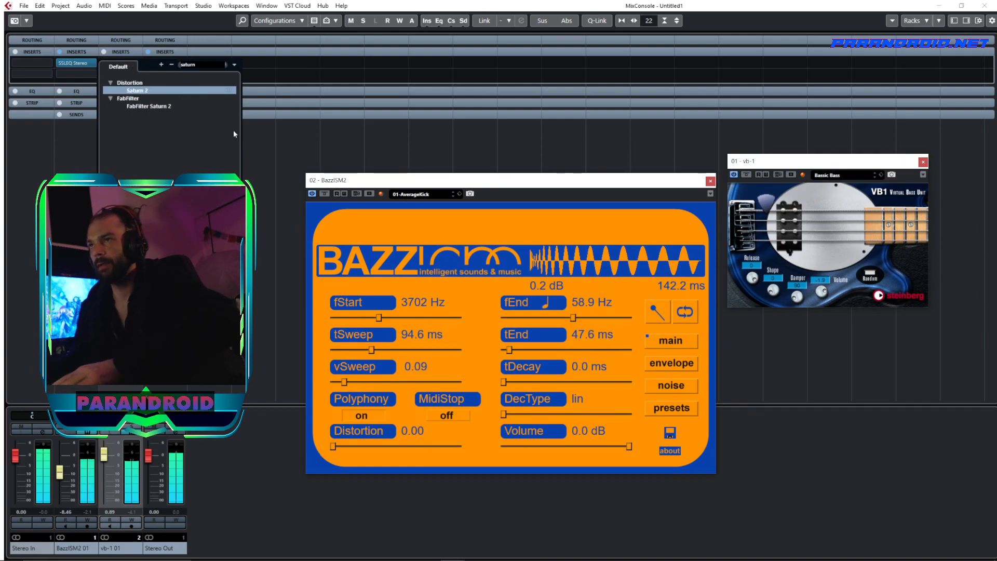
{"action": "key", "text": "Return"}
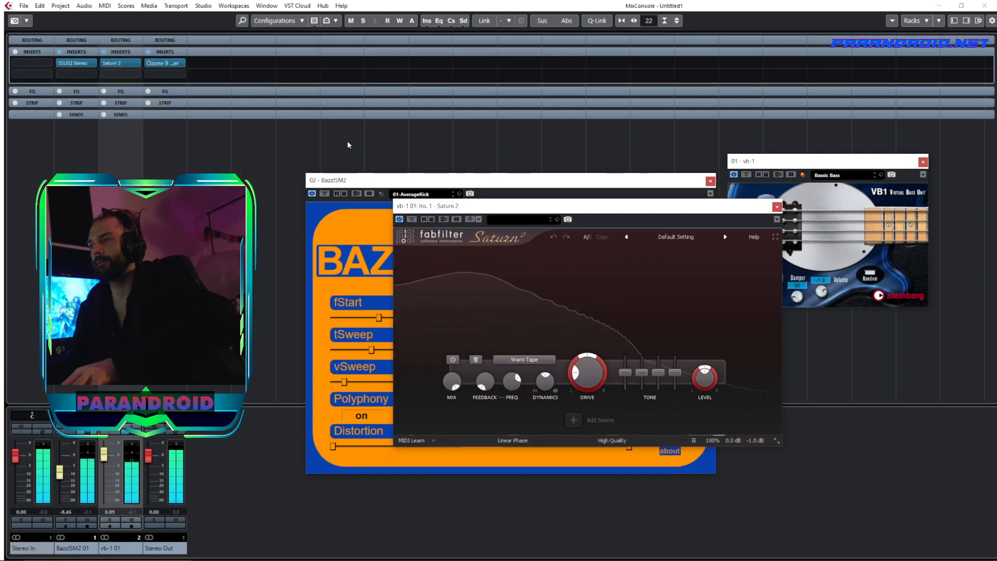
- Split Saturn 2 into three bands with the band 2 crossover at 234.91 Hz, then close the Saturn 2 and BazzISM2 windows
{"action": "left_click", "coordinate": [600, 253]}
{"action": "left_click_drag", "start_coordinate": [505, 302], "coordinate": [461, 322]}
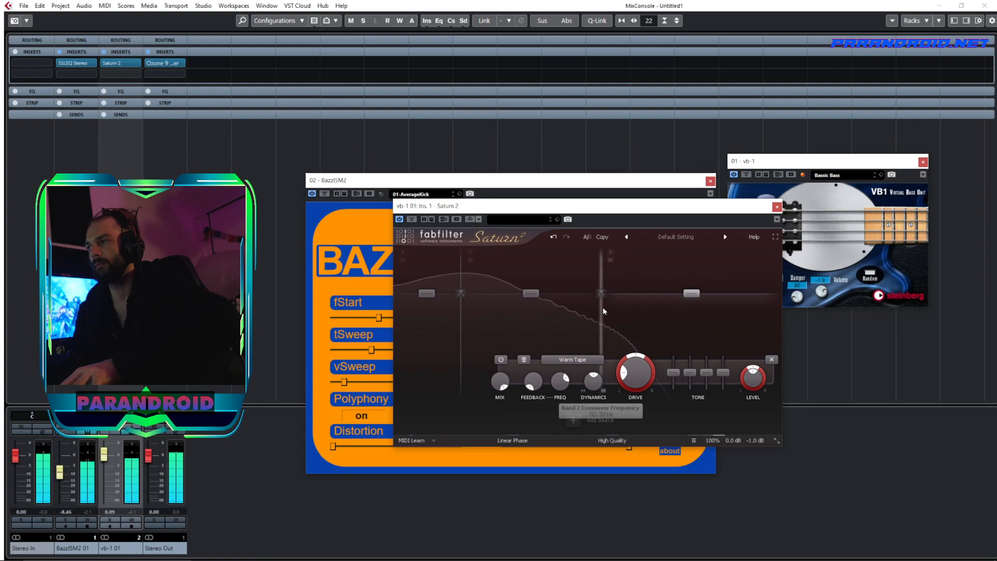
{"action": "left_click", "coordinate": [567, 313]}
{"action": "left_click_drag", "start_coordinate": [601, 313], "coordinate": [548, 315]}
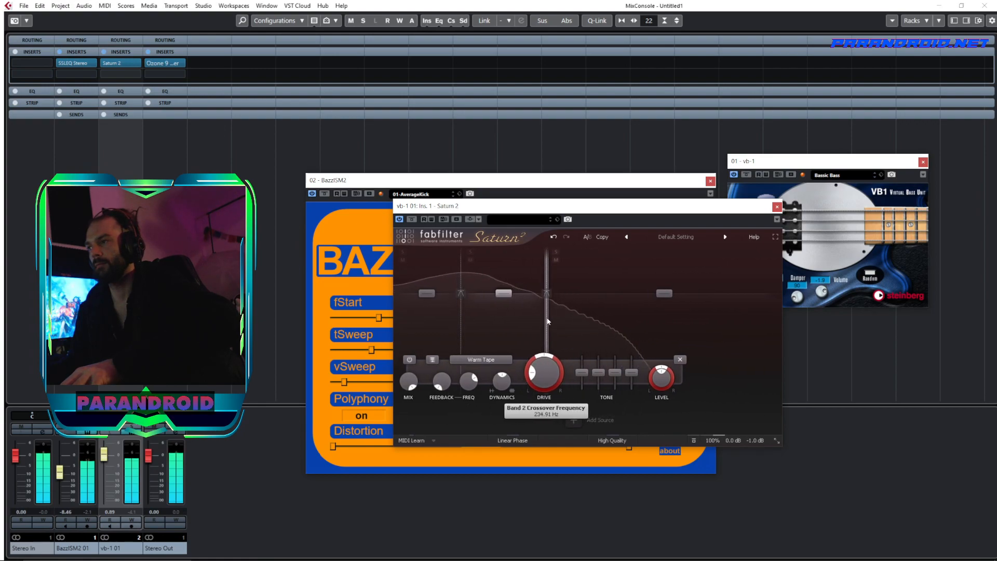
{"action": "left_click_drag", "start_coordinate": [459, 313], "coordinate": [464, 315]}
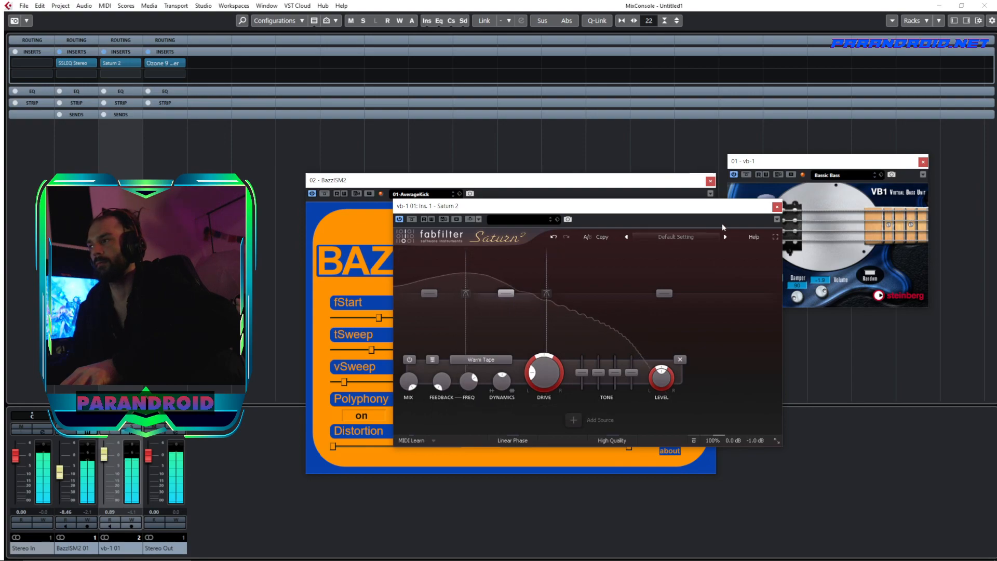
{"action": "left_click", "coordinate": [777, 207]}
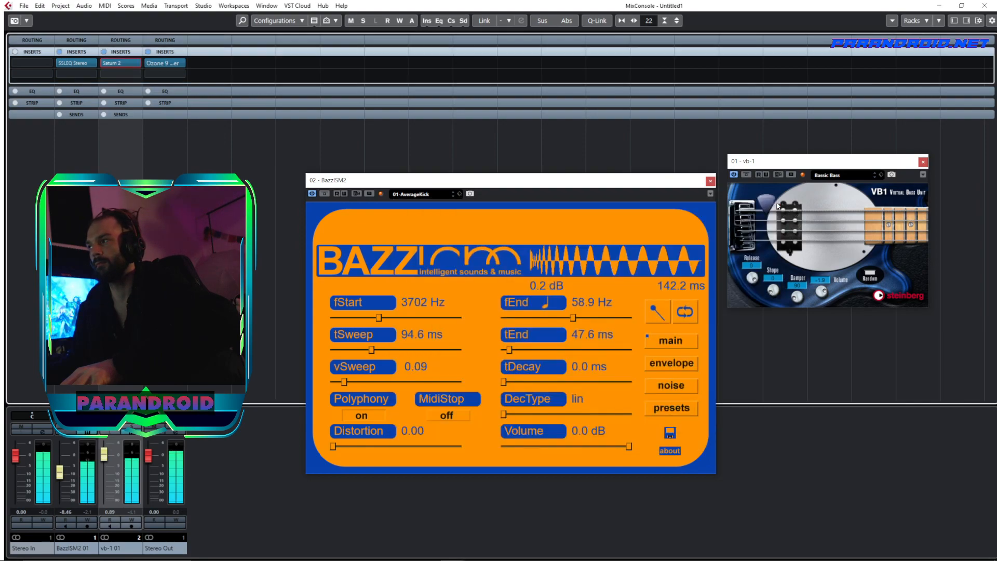
{"action": "left_click", "coordinate": [709, 181]}
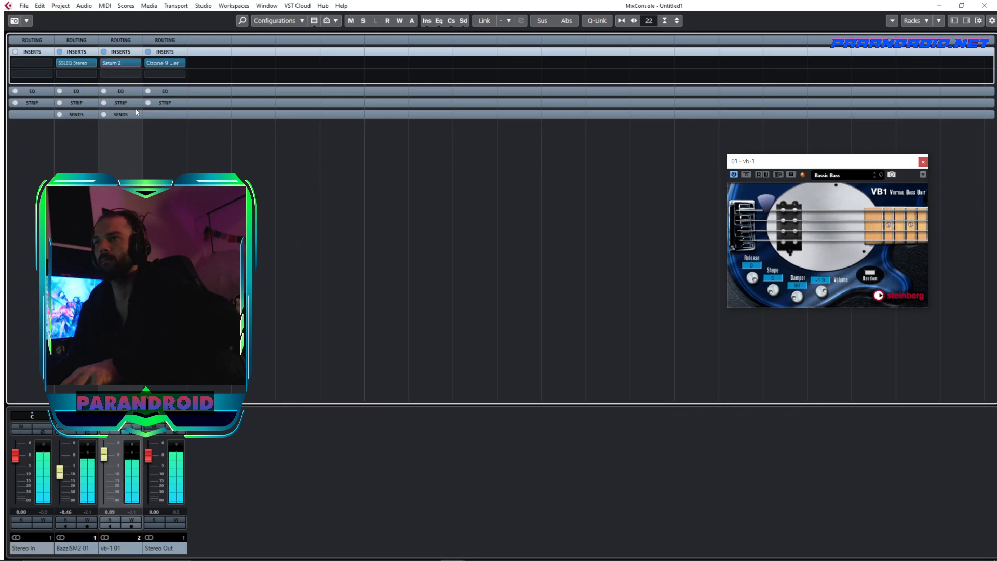
- Raise the high-cut frequency in the vb-1 channel's EQ pre-filter to let more treble through, then close the channel settings
{"action": "left_click", "coordinate": [124, 93]}
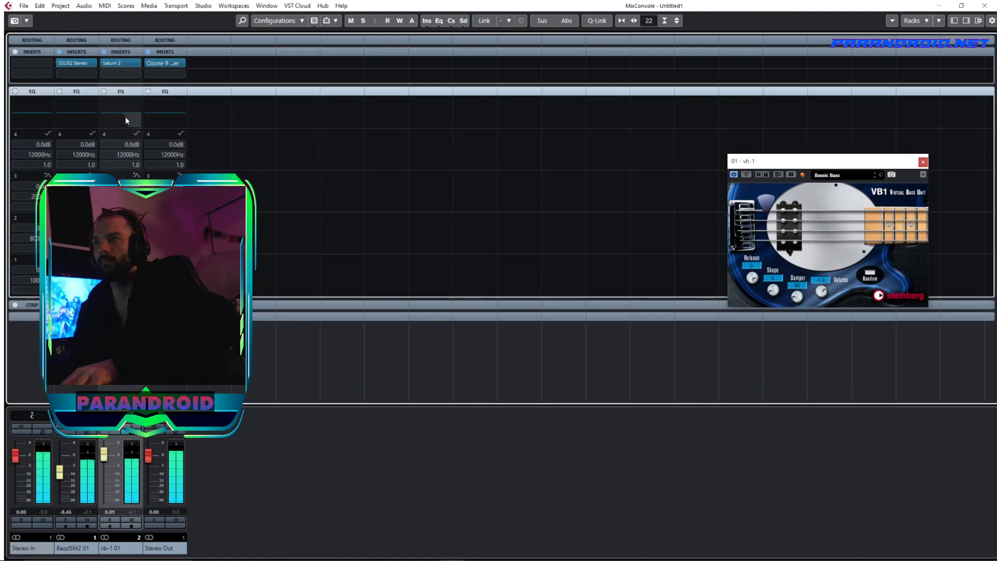
{"action": "mouse_move", "coordinate": [130, 117]}
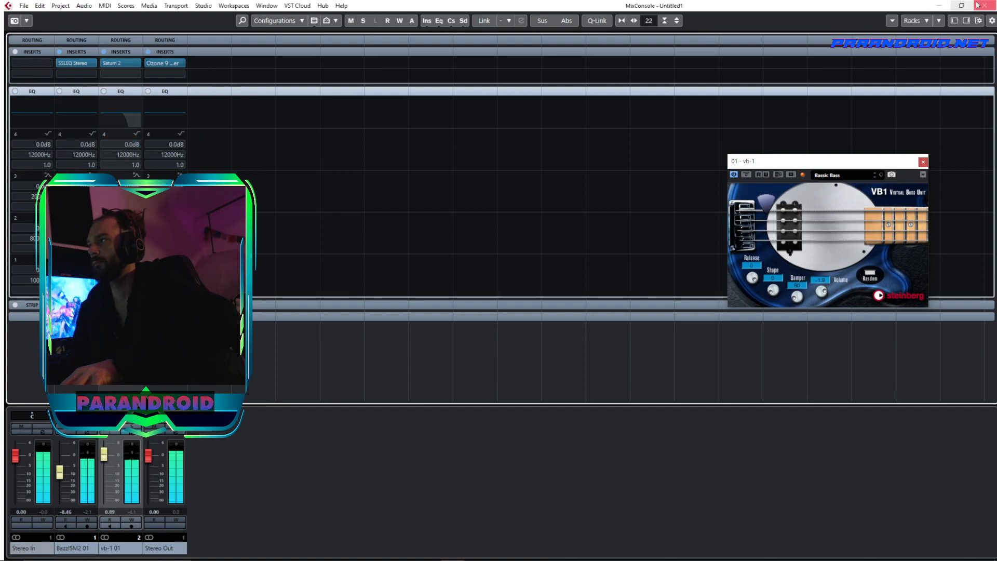
{"action": "left_click", "coordinate": [939, 6]}
{"action": "left_click_drag", "start_coordinate": [233, 160], "coordinate": [449, 158]}
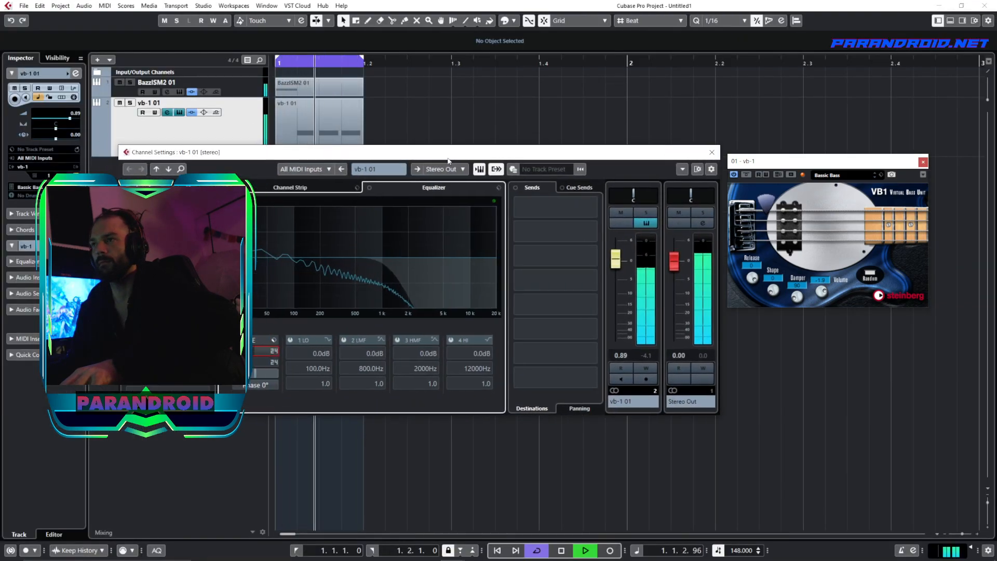
{"action": "scroll", "coordinate": [260, 355], "scroll_direction": "up", "scroll_amount": 5}
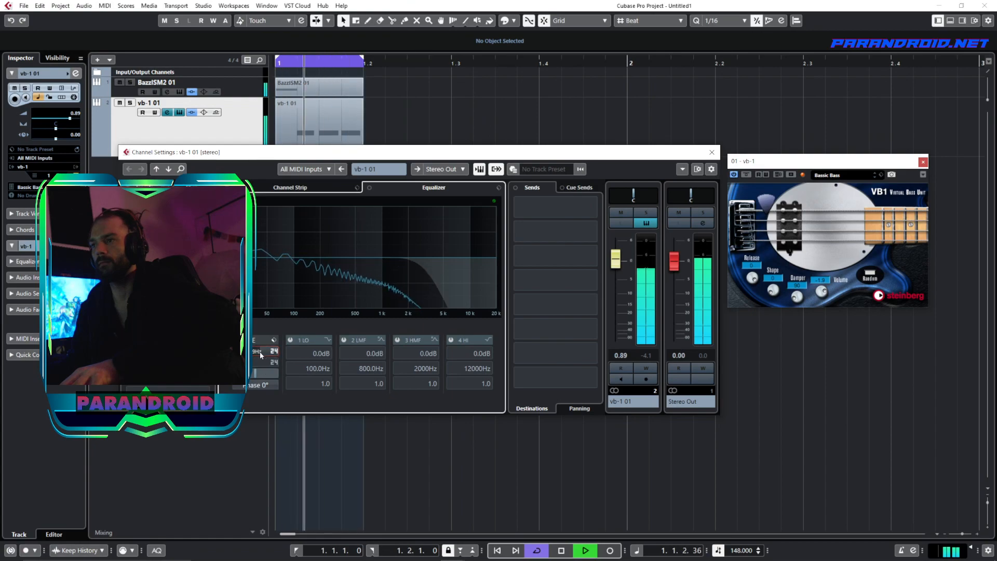
{"action": "scroll", "coordinate": [260, 353], "scroll_direction": "up", "scroll_amount": 3}
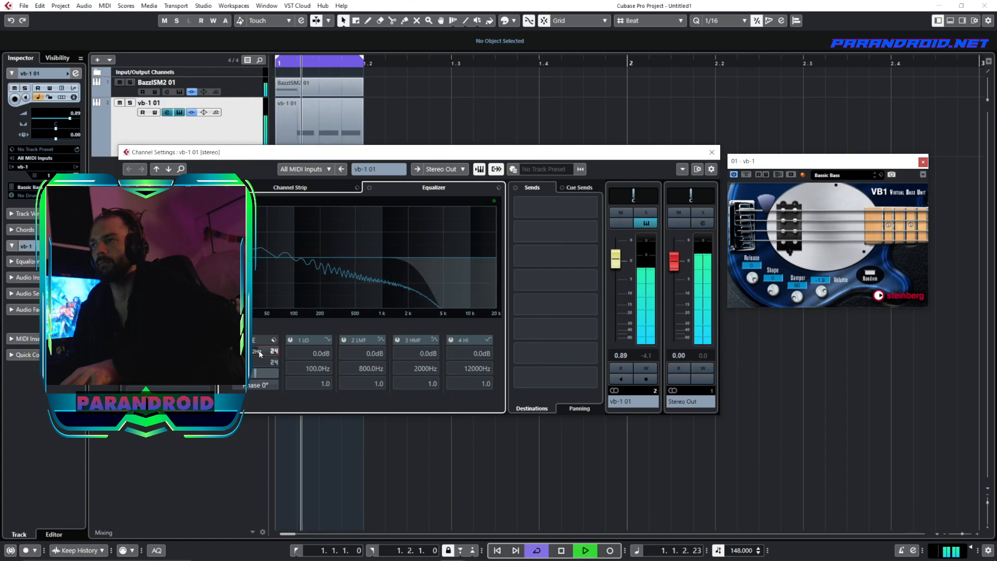
{"action": "scroll", "coordinate": [260, 353], "scroll_direction": "down", "scroll_amount": 2}
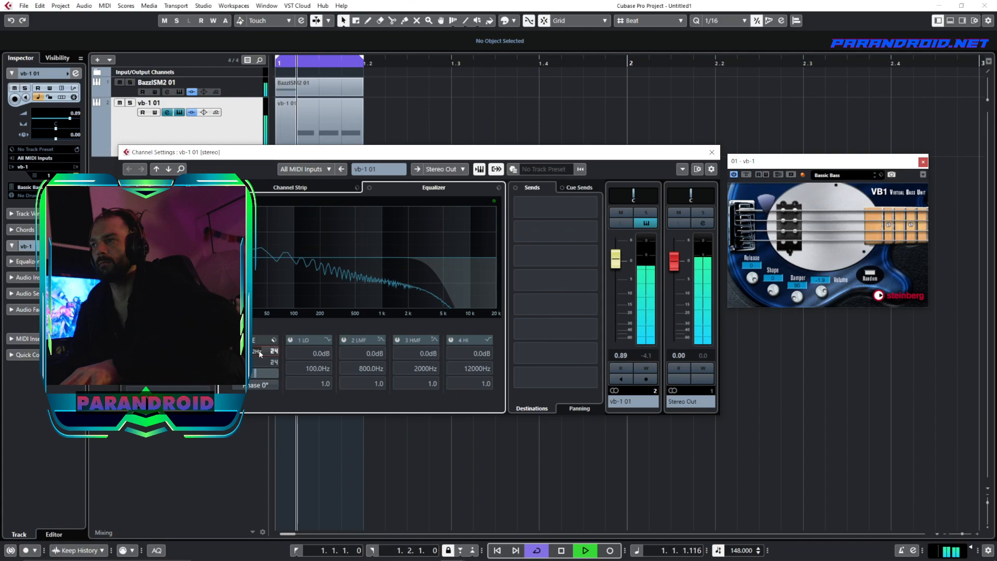
{"action": "left_click", "coordinate": [711, 152]}
- Check the vb-1 channel's equalizer settings, open the mixer, and raise the BazzISM2 channel fader to -7.87 dB
{"action": "left_click", "coordinate": [188, 138]}
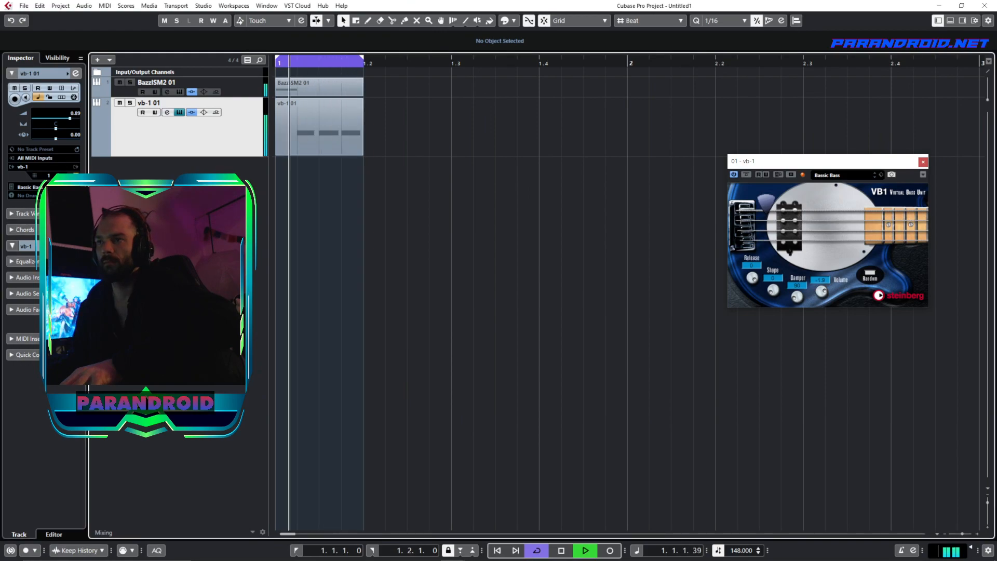
{"action": "left_click", "coordinate": [75, 73]}
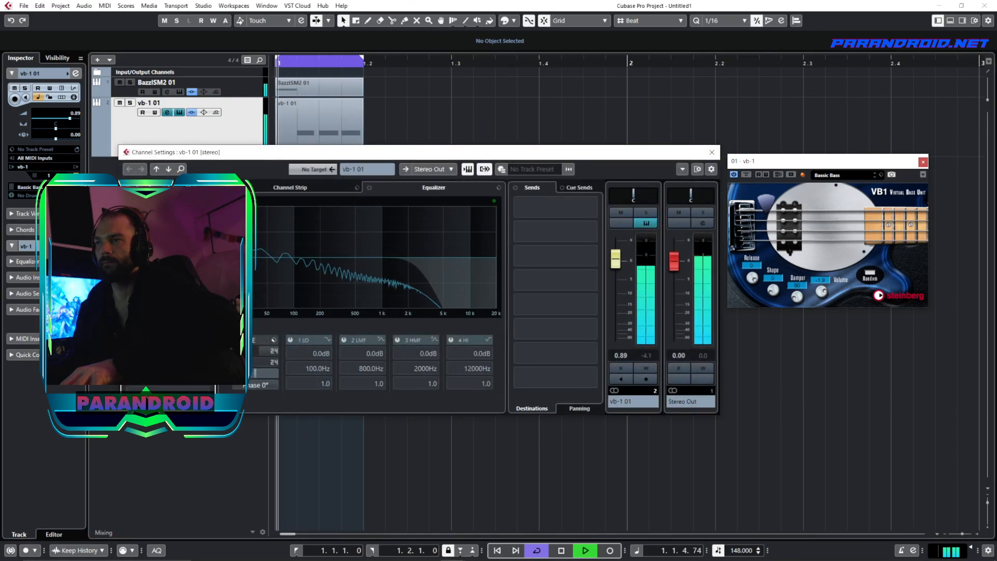
{"action": "key", "text": "F3"}
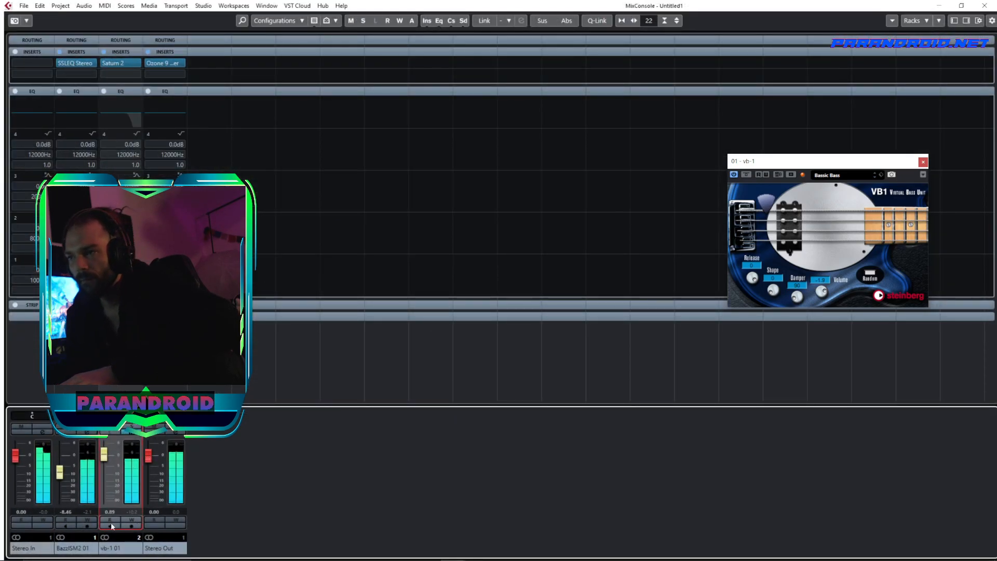
{"action": "left_click", "coordinate": [94, 550]}
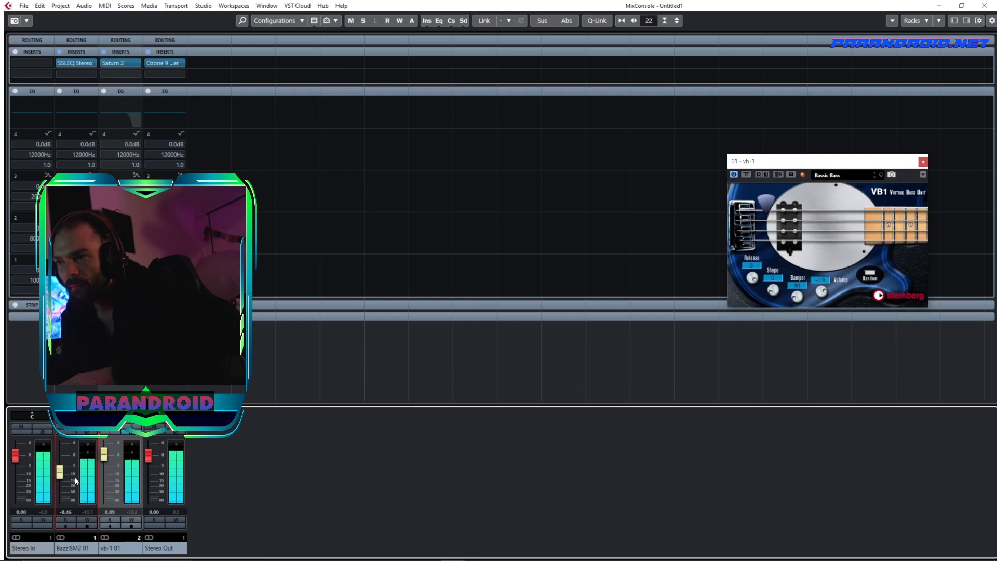
{"action": "left_click_drag", "start_coordinate": [60, 470], "coordinate": [60, 473]}
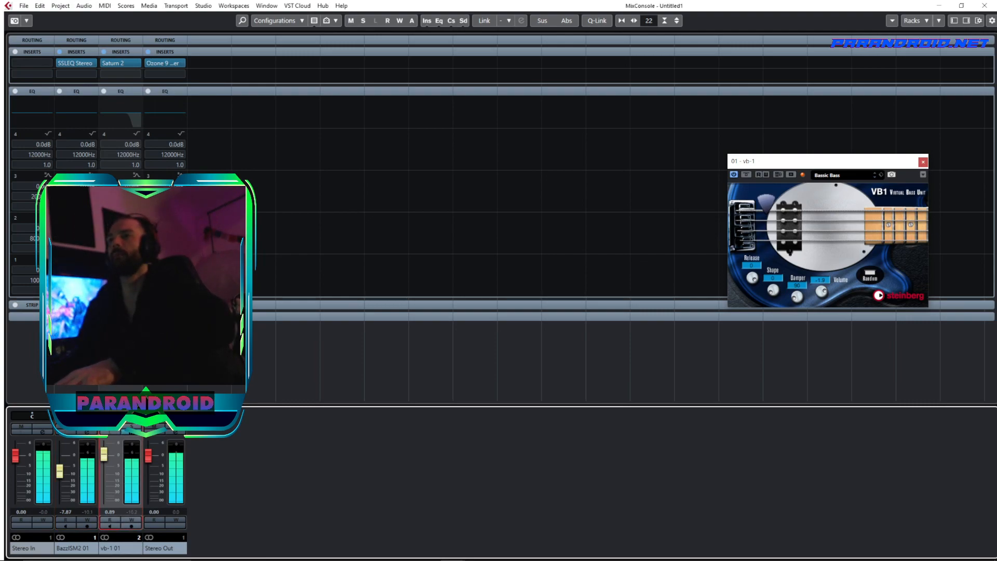
- Copy the SSLEQ Stereo insert from BazzISM2 to the second vb-1 insert slot, and close the equalizer, mixer and channel settings windows
{"action": "left_click_drag", "start_coordinate": [81, 63], "coordinate": [123, 74]}
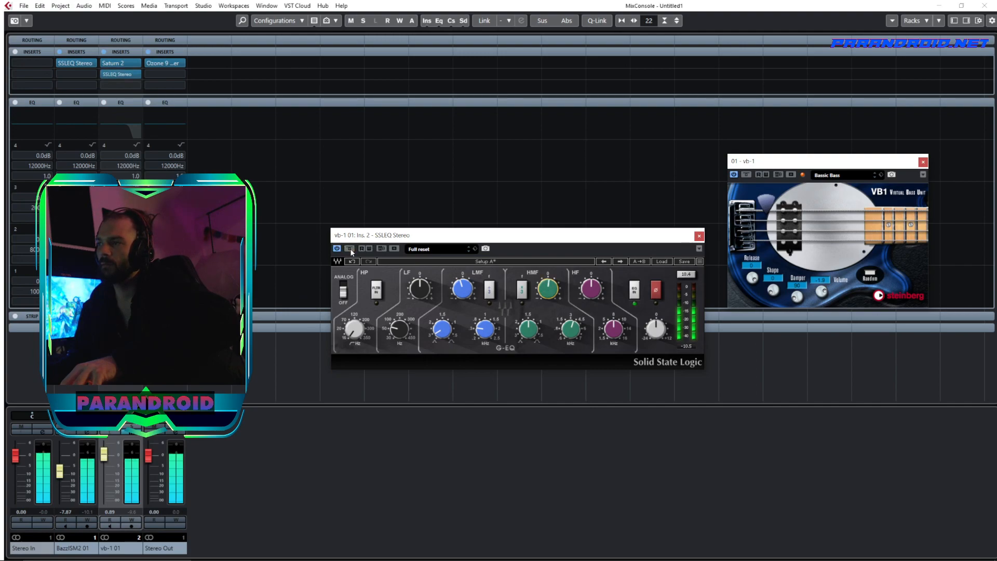
{"action": "left_click", "coordinate": [700, 235]}
{"action": "left_click", "coordinate": [983, 5]}
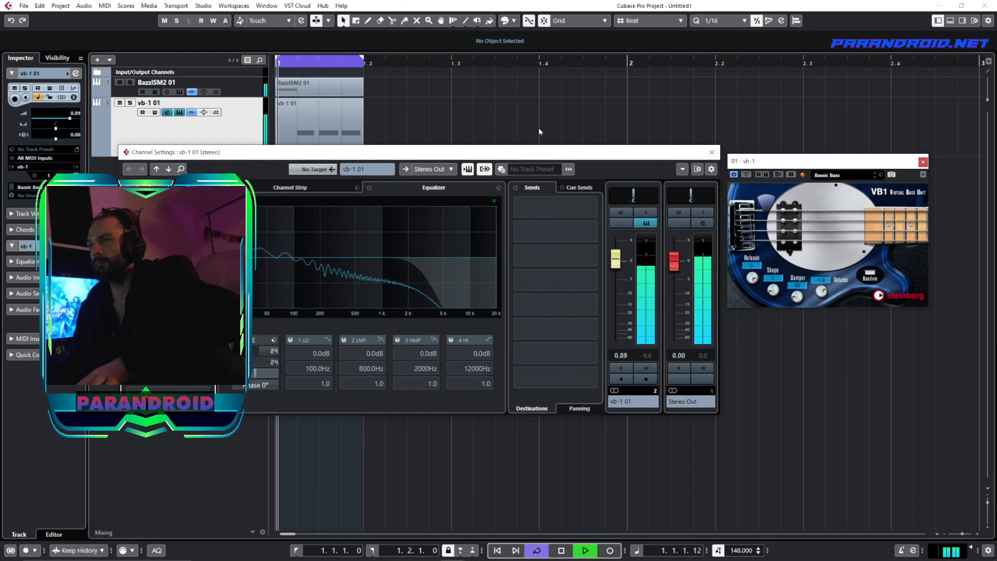
{"action": "left_click", "coordinate": [711, 153]}
- Duplicate the BazzISM2 and vb-1 parts together four times and extend the loop range to the start of bar 2
{"action": "left_click_drag", "start_coordinate": [416, 85], "coordinate": [287, 136]}
{"action": "key", "text": "ctrl+d"}
{"action": "key", "text": "ctrl+d"}
{"action": "key", "text": "ctrl+d"}
{"action": "key", "text": "ctrl+d"}
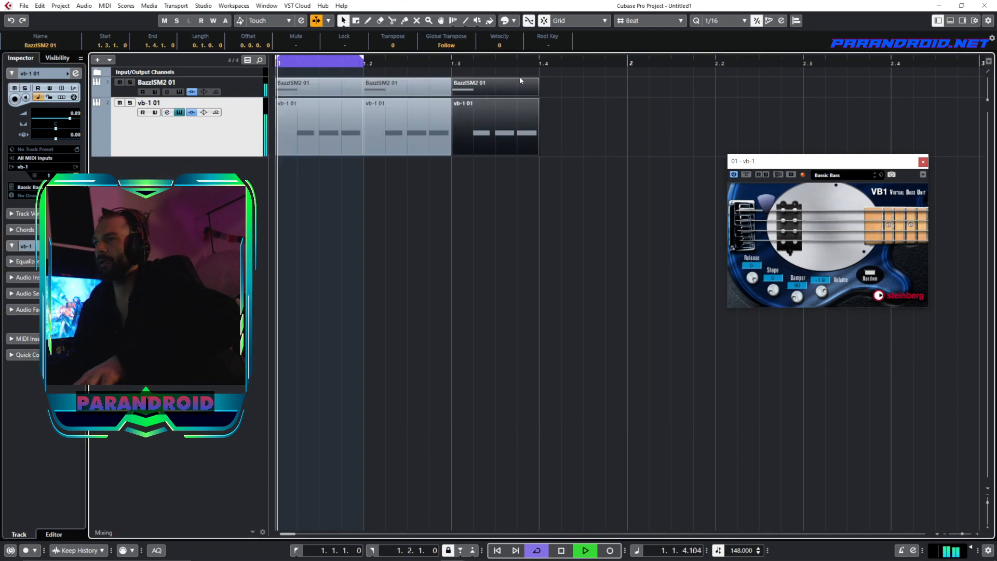
{"action": "left_click", "coordinate": [626, 63], "text": "alt"}
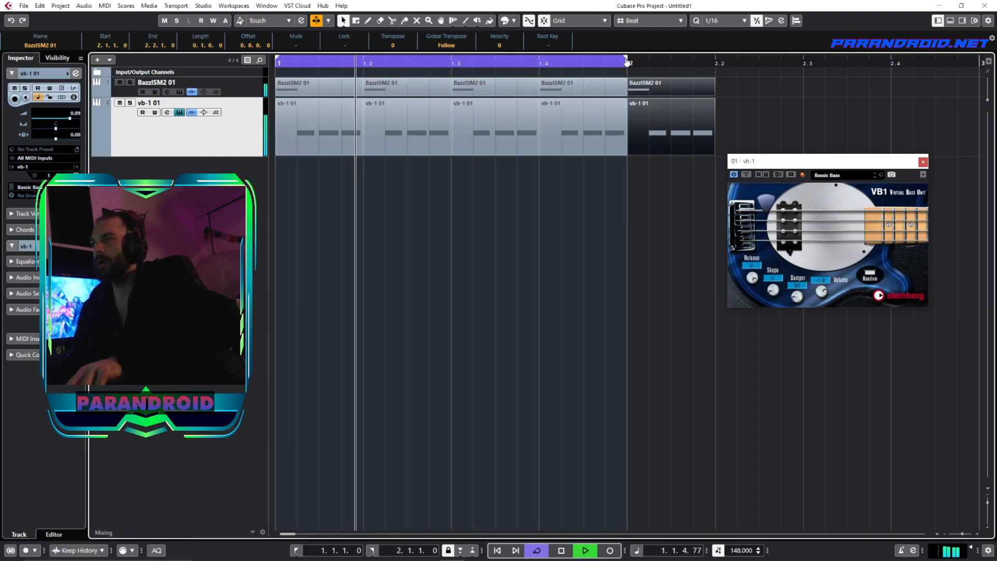
- Open Saturn 2 on the vb-1 channel, set band 1 to the Clean Tube style and adjust its drive
{"action": "key", "text": "F3"}
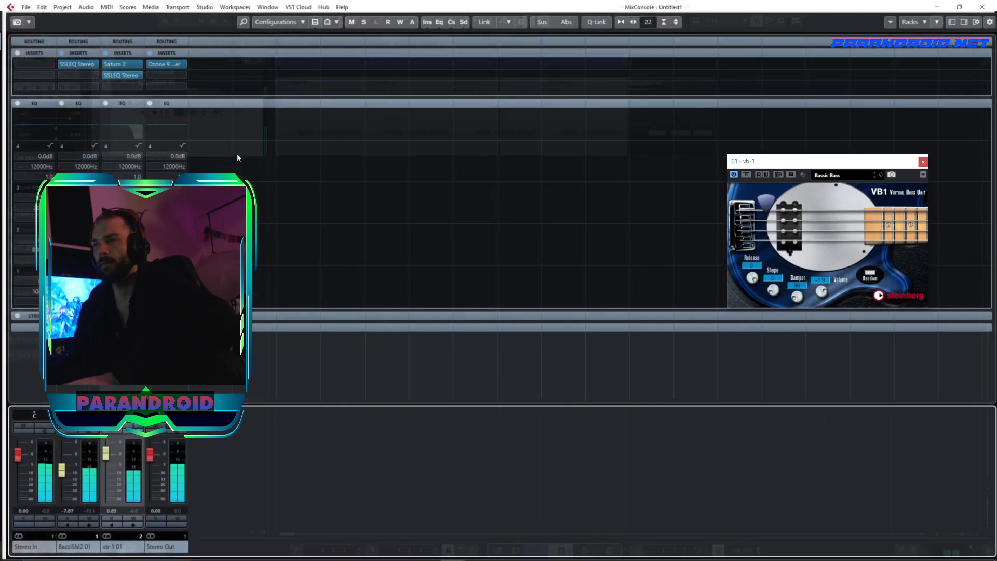
{"action": "left_click", "coordinate": [131, 64]}
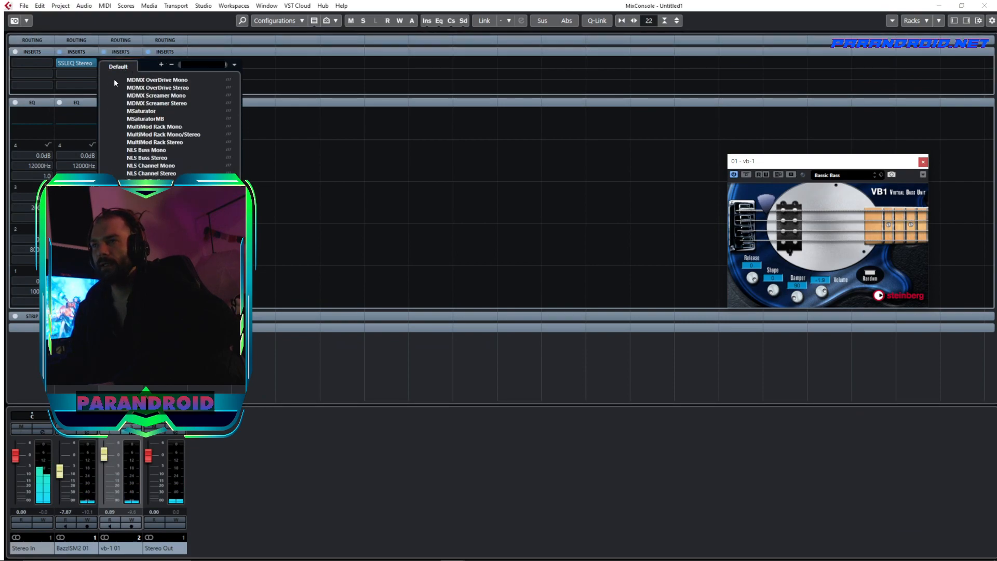
{"action": "left_click", "coordinate": [179, 29]}
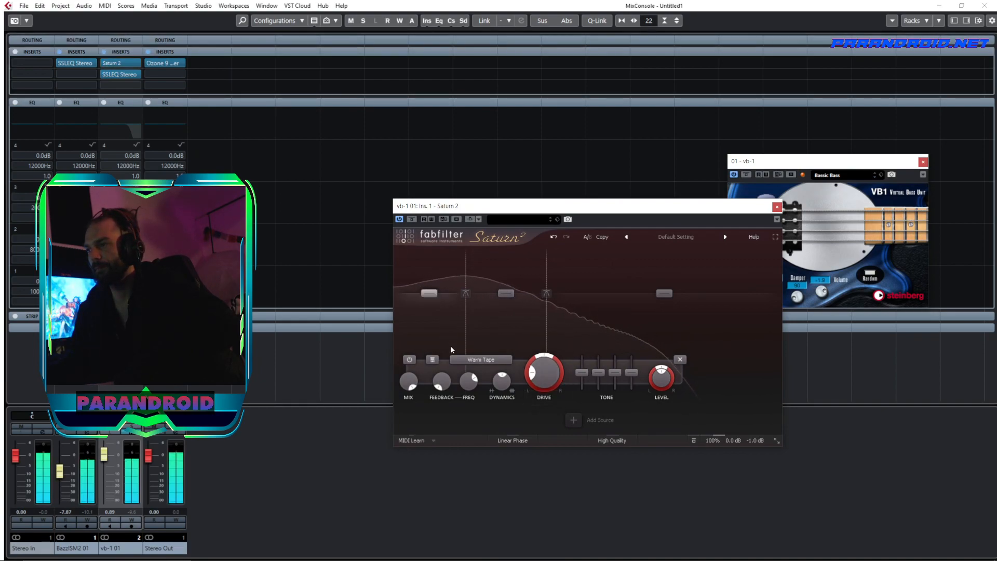
{"action": "left_click", "coordinate": [473, 360]}
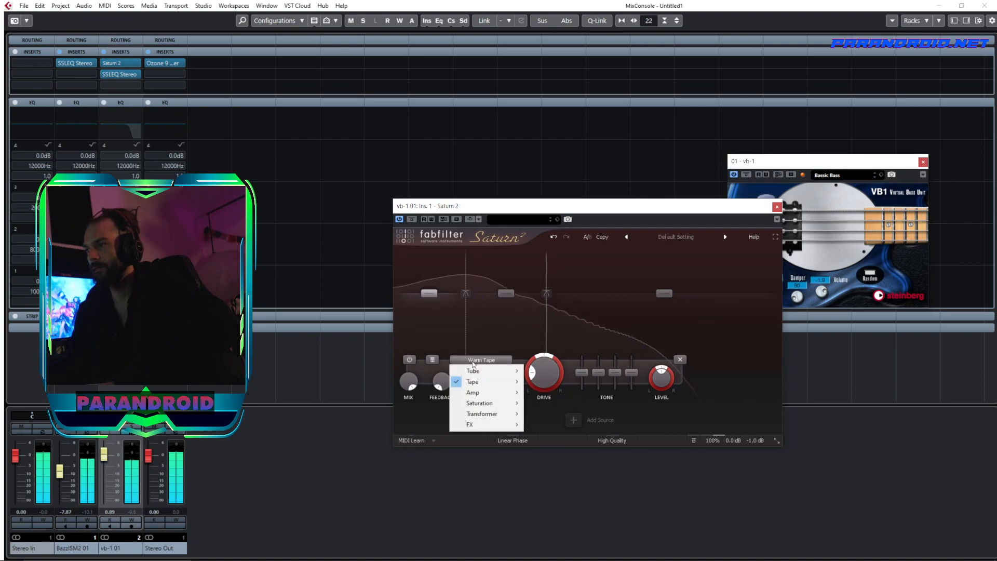
{"action": "mouse_move", "coordinate": [470, 371]}
{"action": "left_click", "coordinate": [535, 371]}
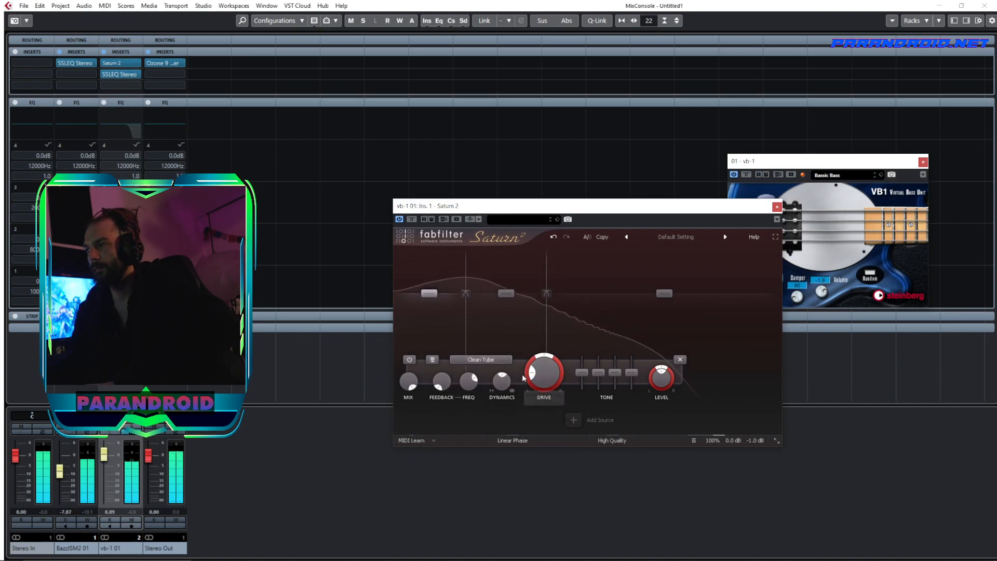
{"action": "left_click_drag", "start_coordinate": [547, 372], "coordinate": [536, 341]}
- Set Saturn 2's band 2 to the Clean Tape style with its drive raised to about 45%
{"action": "left_click", "coordinate": [492, 317]}
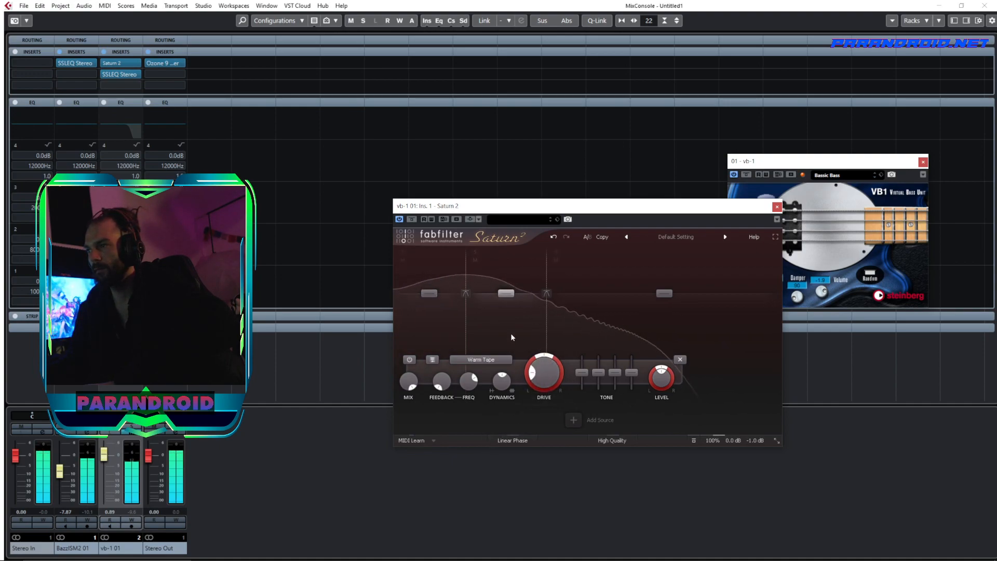
{"action": "left_click", "coordinate": [481, 359]}
{"action": "left_click", "coordinate": [534, 377]}
{"action": "left_click_drag", "start_coordinate": [535, 377], "coordinate": [555, 345]}
{"action": "left_click", "coordinate": [482, 359]}
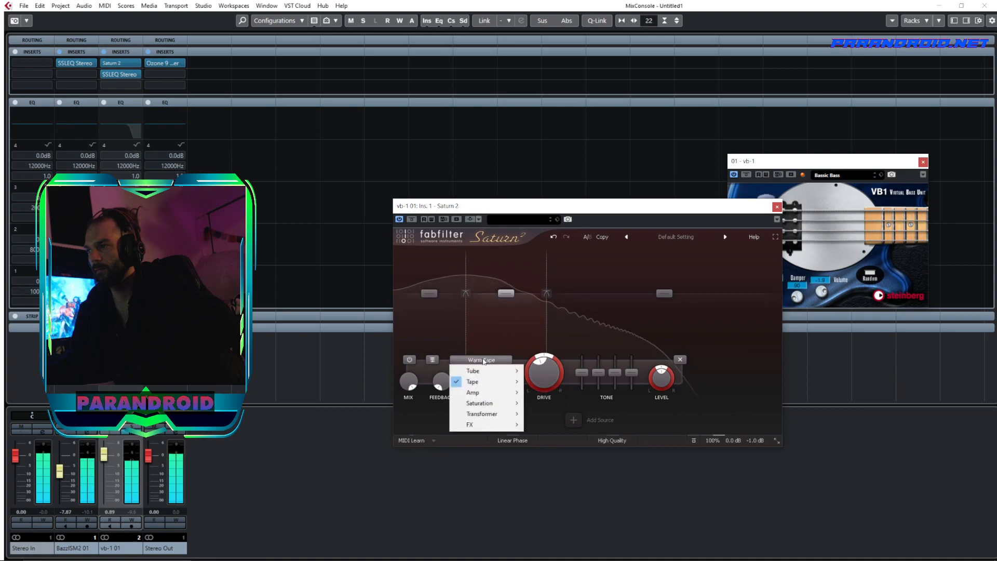
{"action": "mouse_move", "coordinate": [490, 371]}
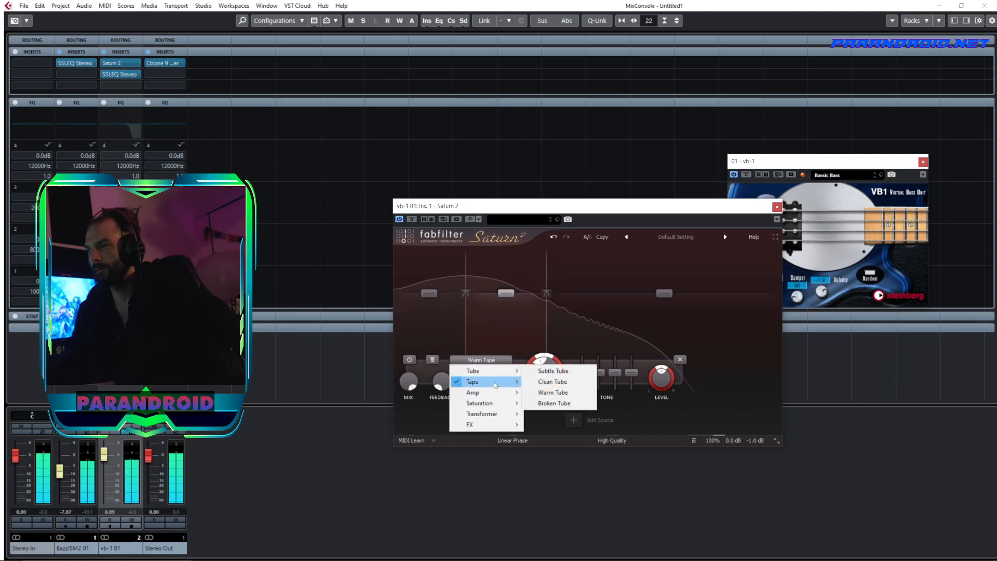
{"action": "left_click", "coordinate": [551, 381]}
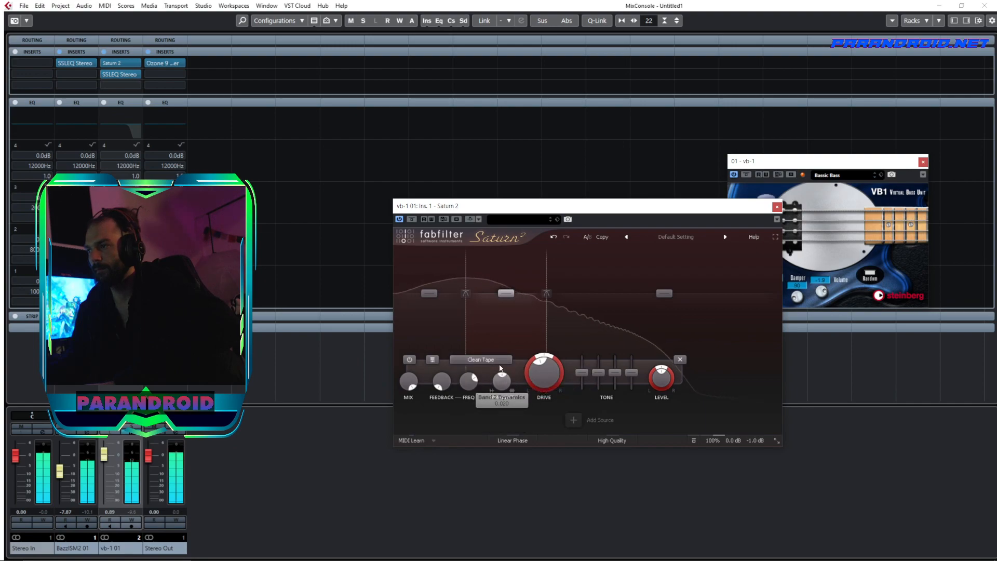
{"action": "mouse_move", "coordinate": [553, 372]}
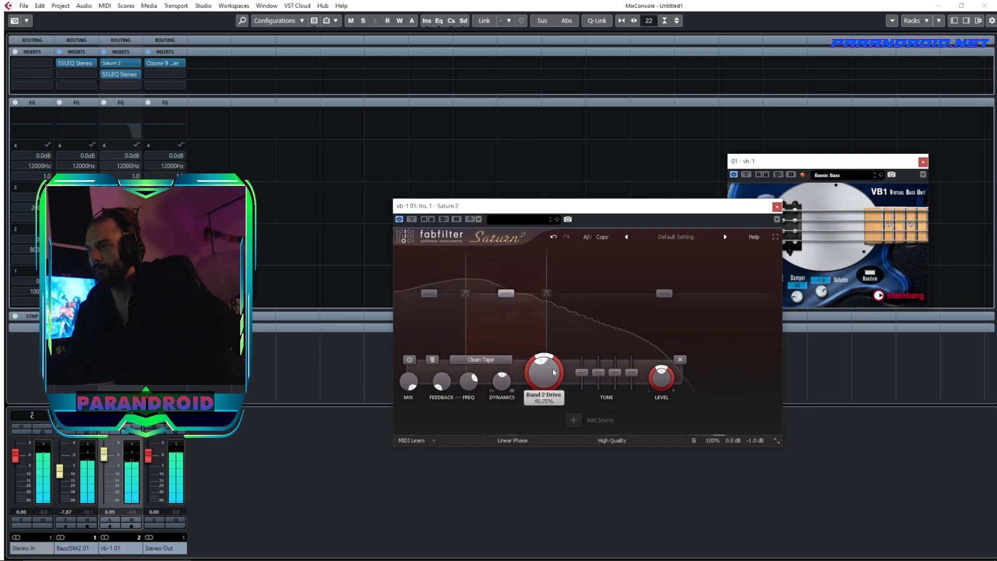
- Switch band 2 of Saturn 2 to the Subtle Tape style and fine-tune its drive
{"action": "left_click", "coordinate": [480, 359]}
{"action": "mouse_move", "coordinate": [493, 382]}
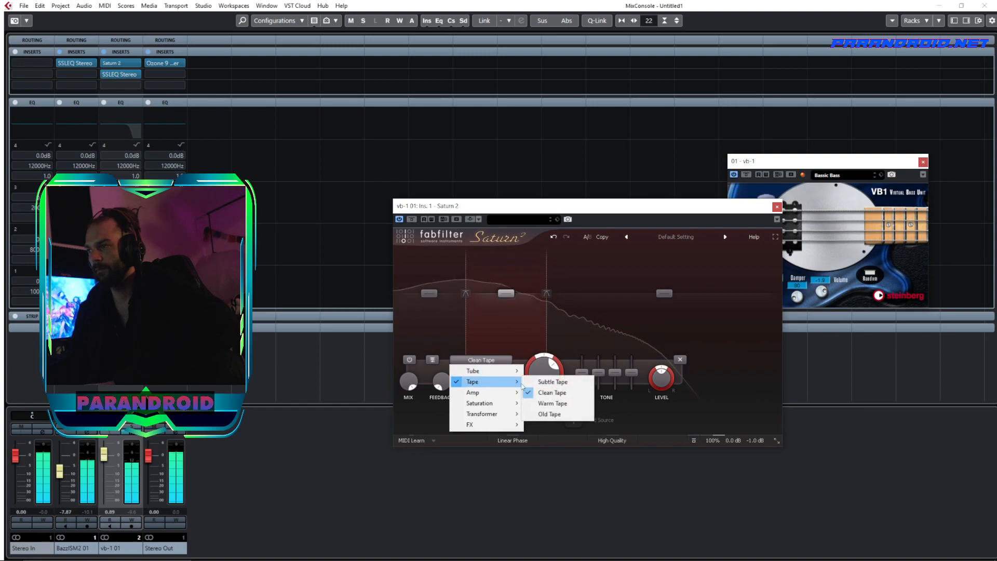
{"action": "left_click", "coordinate": [552, 381]}
{"action": "mouse_move", "coordinate": [539, 382]}
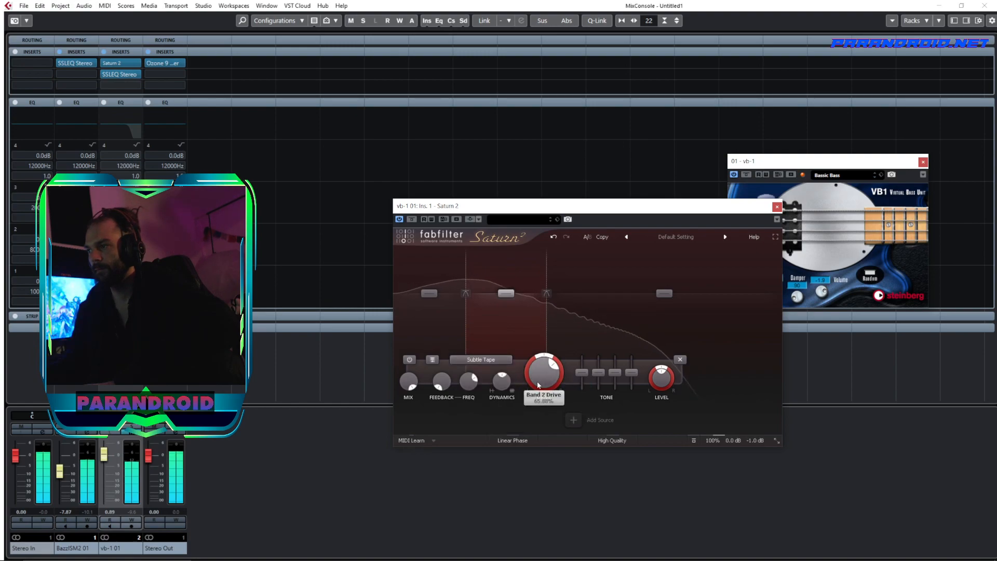
{"action": "left_click_drag", "start_coordinate": [534, 432], "coordinate": [530, 403]}
- Audition Old Tape on Saturn 2's band 3, settle on Subtle Tape with more drive, and close the plug-in window
{"action": "mouse_move", "coordinate": [574, 329]}
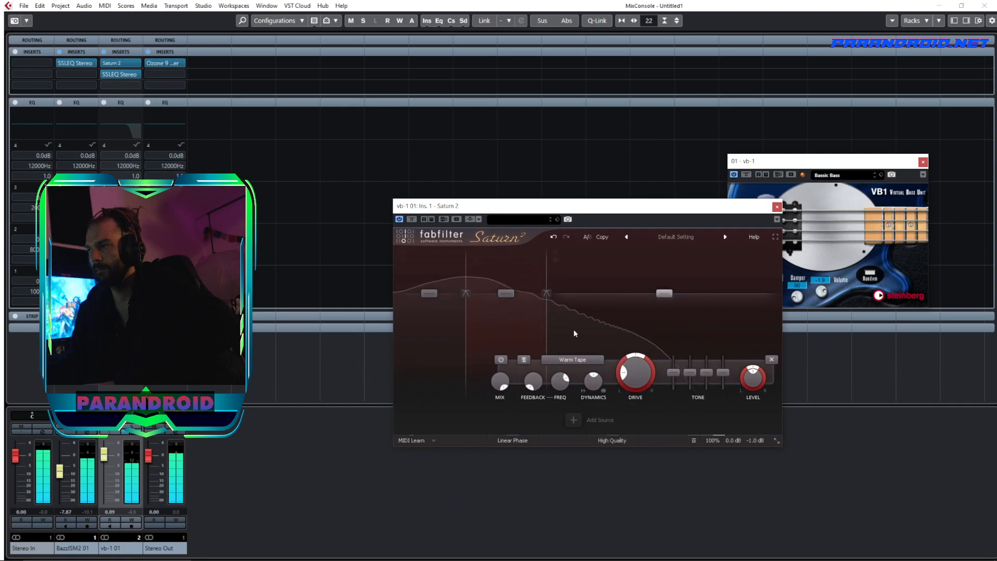
{"action": "left_click", "coordinate": [575, 360]}
{"action": "mouse_move", "coordinate": [571, 382]}
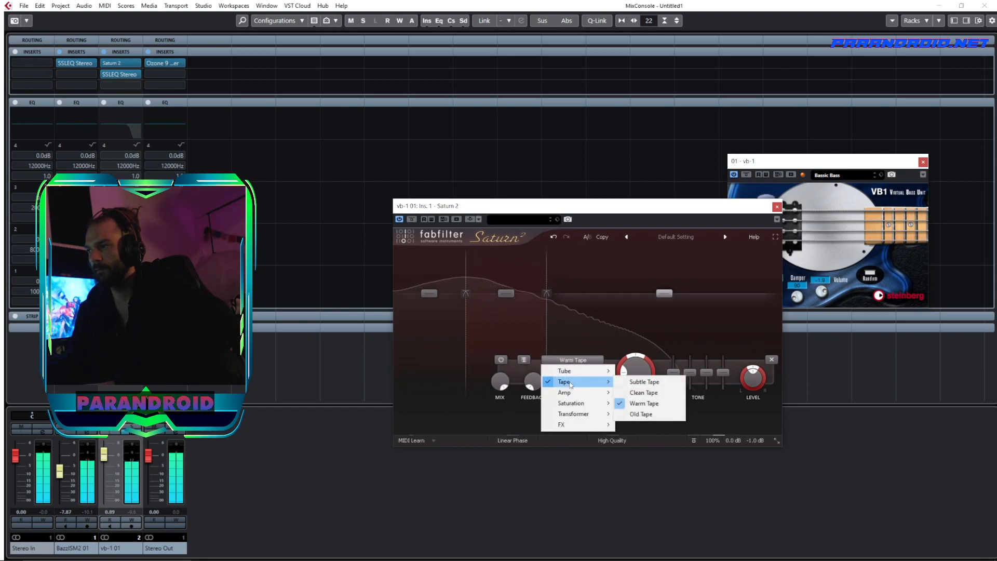
{"action": "left_click", "coordinate": [643, 414]}
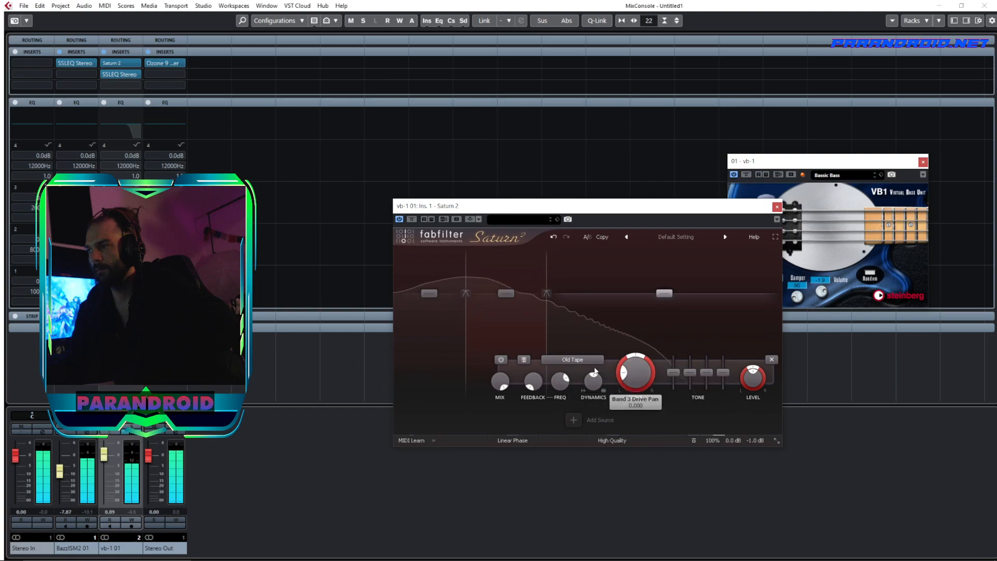
{"action": "left_click", "coordinate": [576, 360]}
{"action": "mouse_move", "coordinate": [571, 381]}
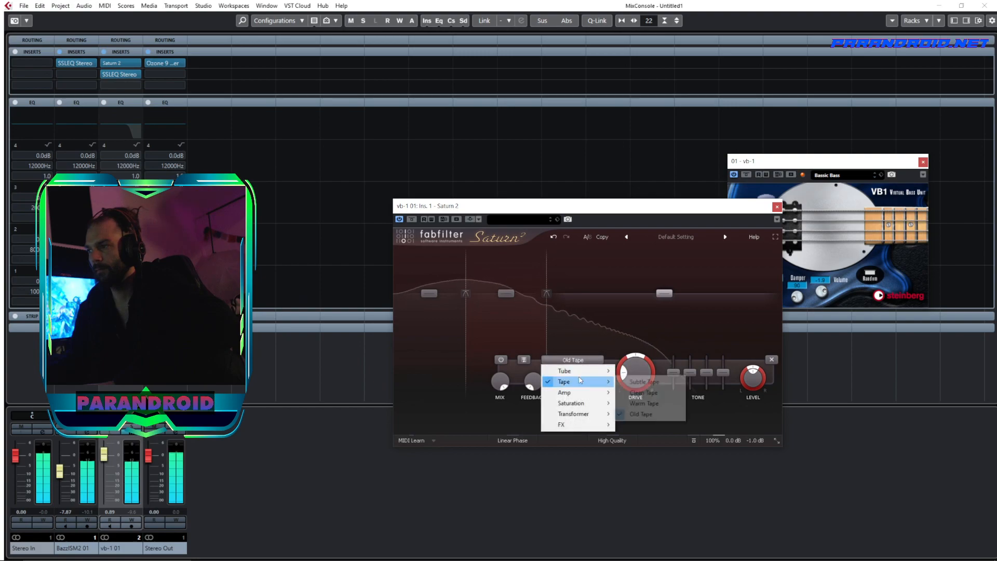
{"action": "left_click", "coordinate": [644, 382]}
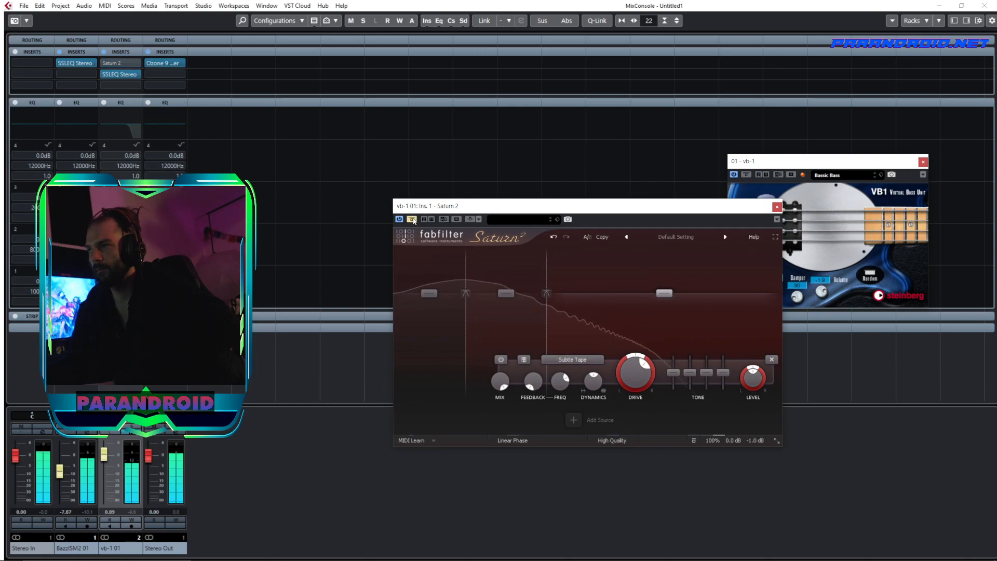
{"action": "left_click", "coordinate": [776, 206]}
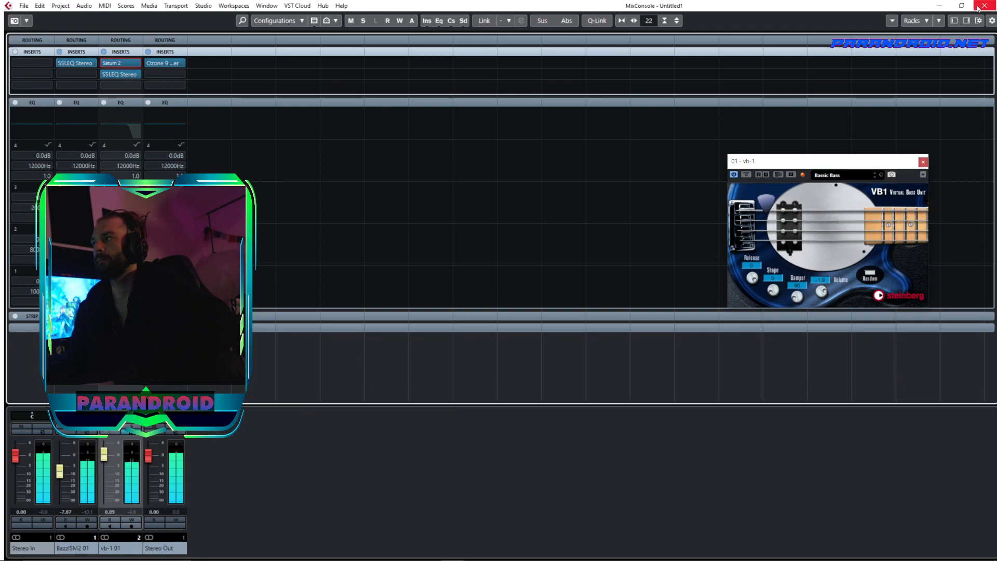
- Insert MaxxBass Stereo in the third insert slot of the vb-1 channel and load its Light preset
{"action": "left_click", "coordinate": [110, 87]}
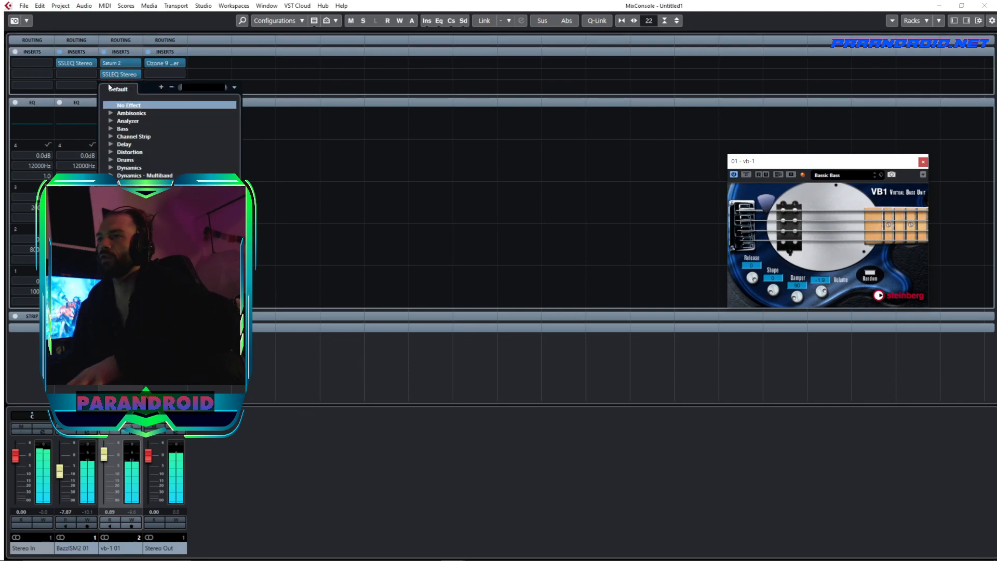
{"action": "type", "text": "max"}
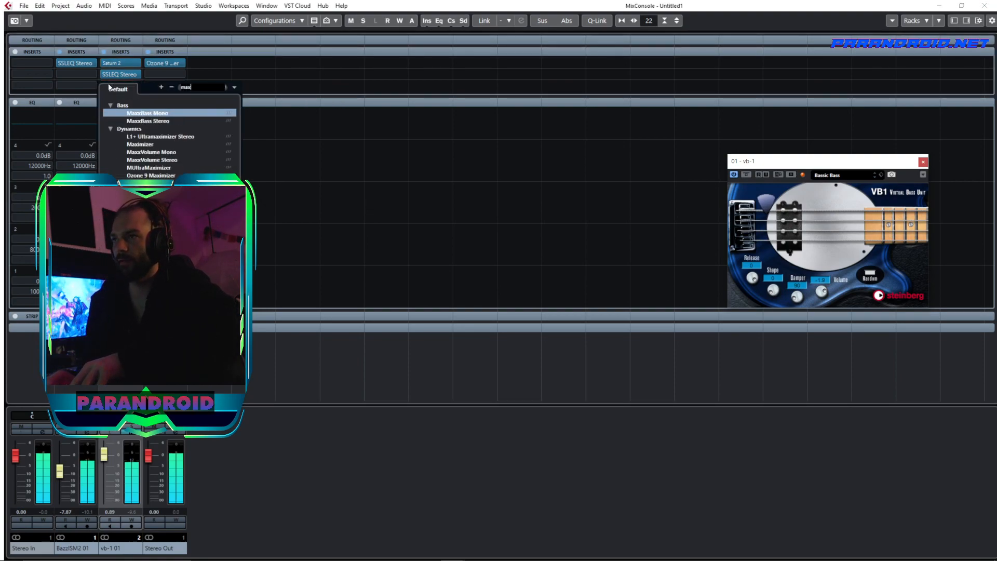
{"action": "left_click", "coordinate": [161, 121]}
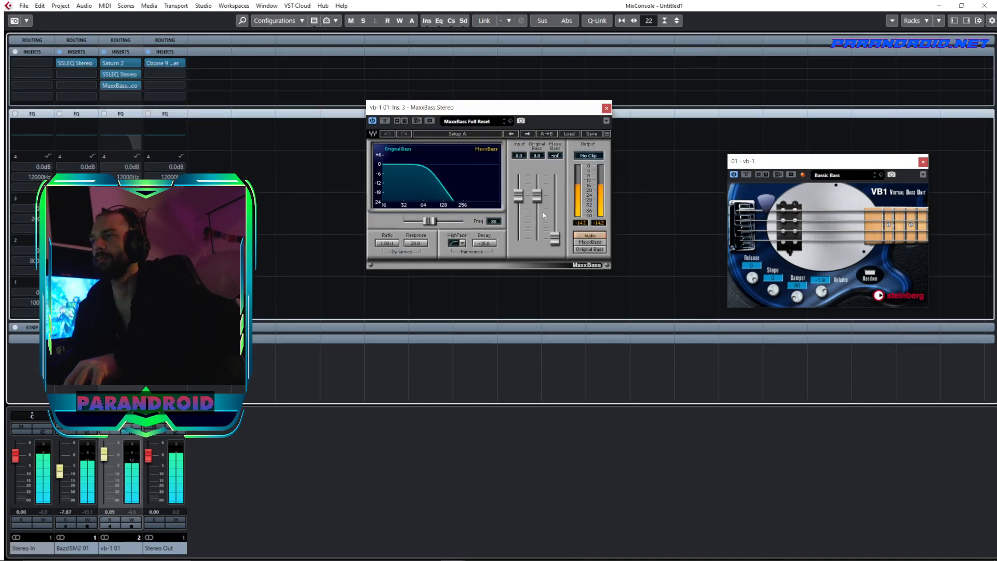
{"action": "left_click", "coordinate": [528, 133]}
{"action": "left_click", "coordinate": [527, 134]}
{"action": "left_click", "coordinate": [528, 133]}
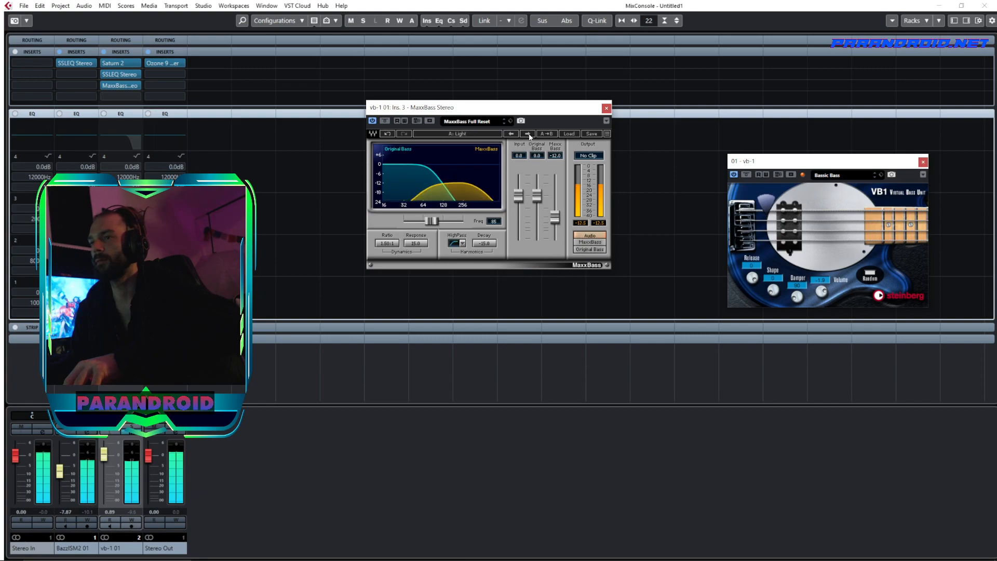
- Raise the MaxxBass level to -2.5 and reset the vb-1 channel's peak meter reading to compare levels
{"action": "mouse_move", "coordinate": [554, 217]}
{"action": "left_mouse_down"}
{"action": "mouse_move", "coordinate": [555, 201]}
{"action": "mouse_move", "coordinate": [555, 213]}
{"action": "left_mouse_up"}
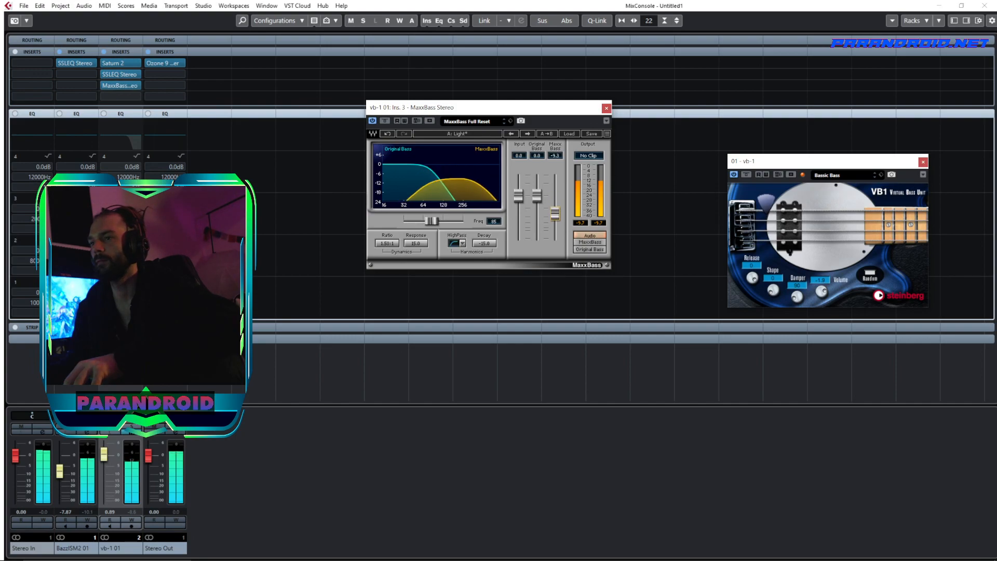
{"action": "left_click", "coordinate": [129, 507]}
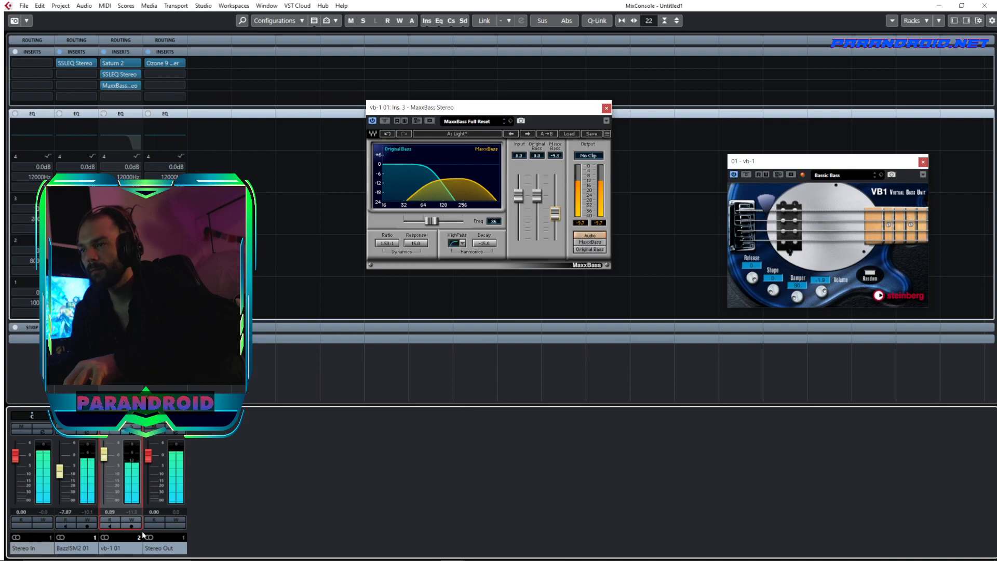
{"action": "mouse_move", "coordinate": [555, 213]}
{"action": "left_mouse_down"}
{"action": "mouse_move", "coordinate": [537, 231]}
{"action": "mouse_move", "coordinate": [537, 196]}
{"action": "mouse_move", "coordinate": [554, 202]}
{"action": "left_mouse_up"}
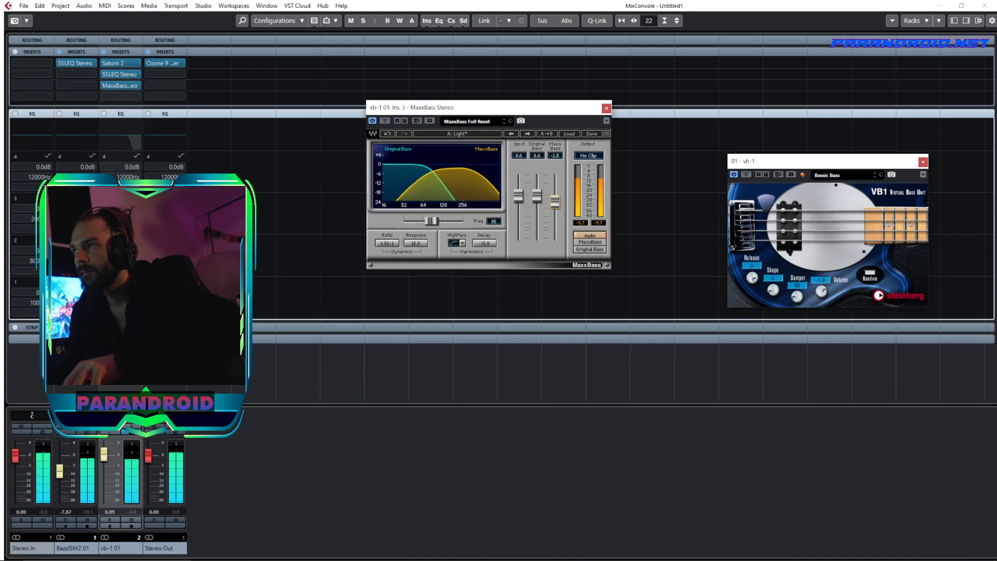
{"action": "left_click", "coordinate": [133, 512]}
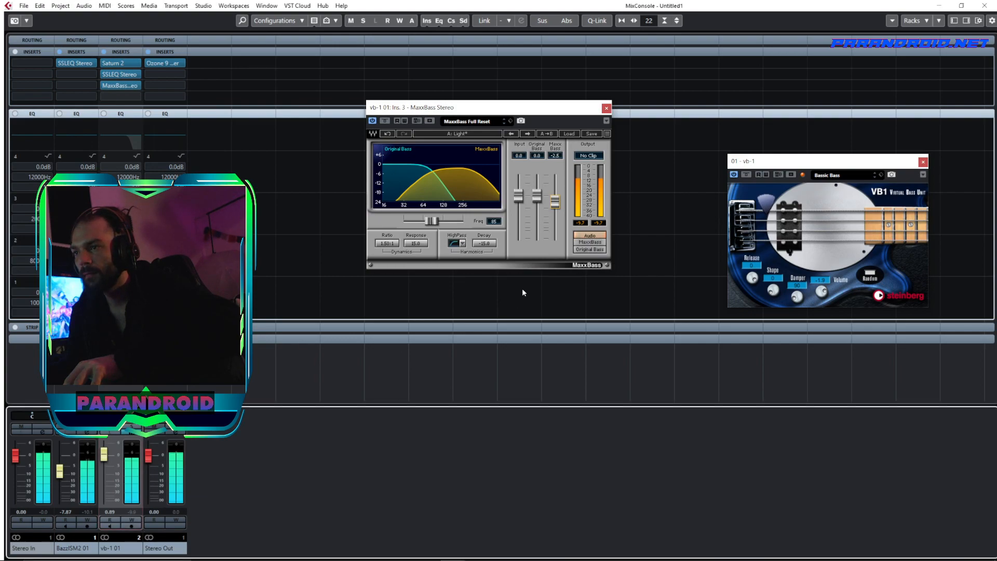
- Lower the MaxxBass Original Bass level to -1.0, bypass the effect to compare, and close its window
{"action": "left_click_drag", "start_coordinate": [537, 197], "coordinate": [537, 199]}
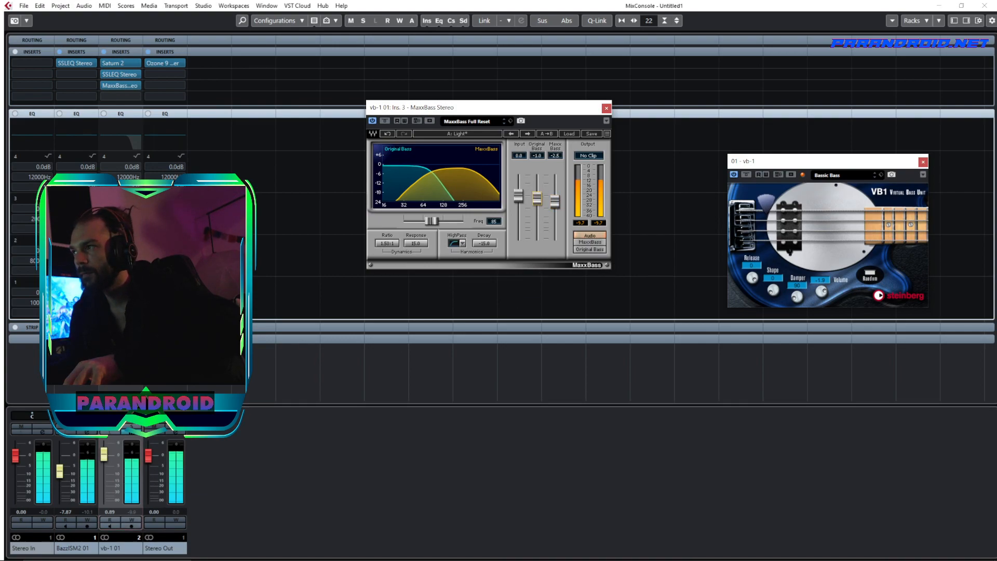
{"action": "left_click", "coordinate": [138, 513]}
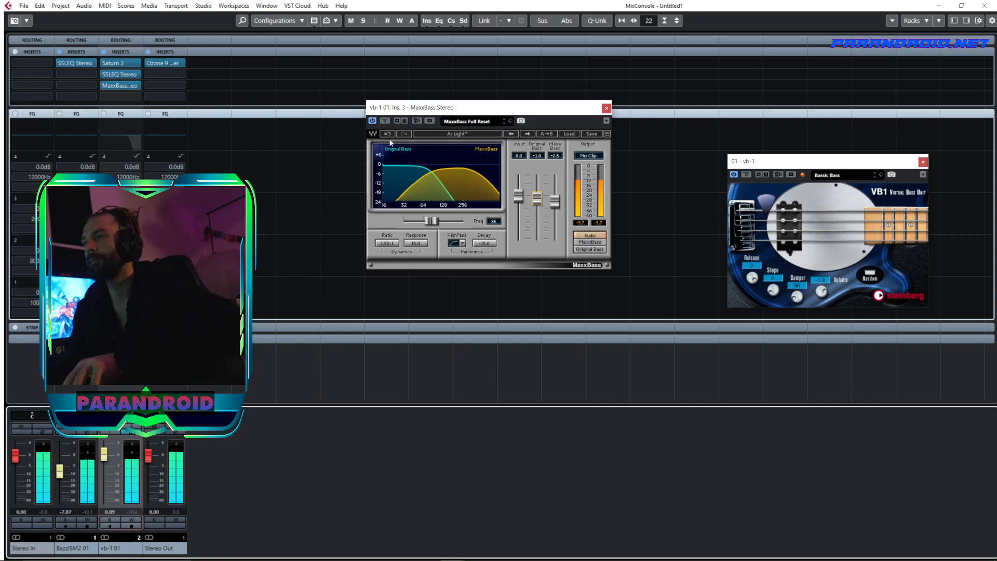
{"action": "left_click", "coordinate": [384, 120]}
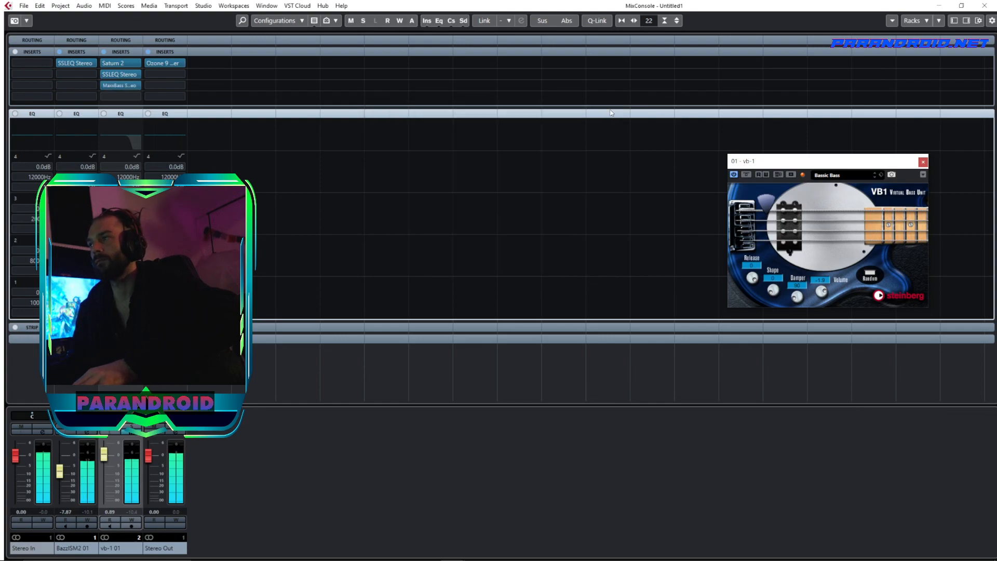
{"action": "left_click", "coordinate": [607, 109]}
- Stop playback and insert FabFilter Pro-Q 3 in the second insert slot of the BazzISM2 channel
{"action": "key", "text": "F3"}
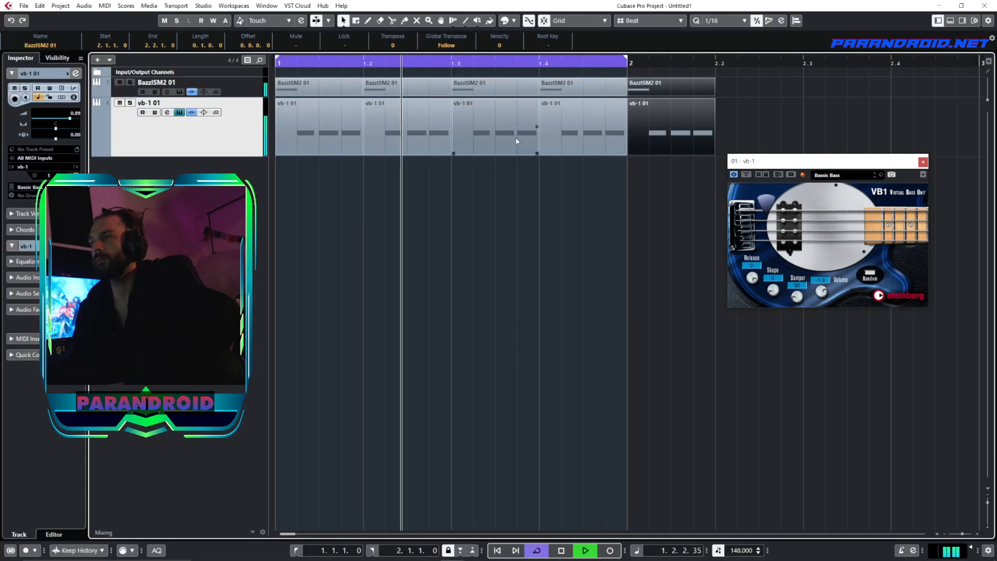
{"action": "key", "text": "space"}
{"action": "left_click", "coordinate": [244, 87]}
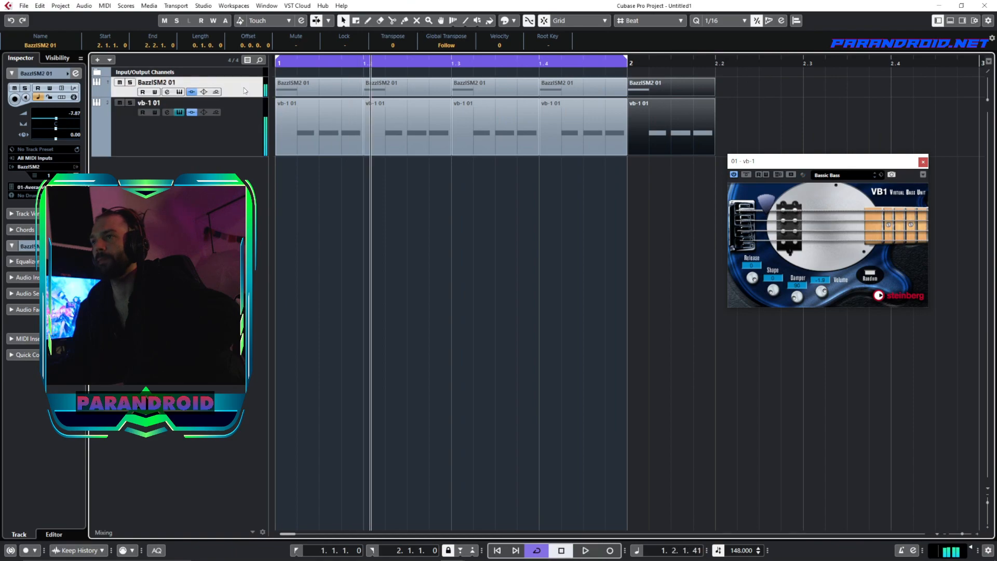
{"action": "left_click", "coordinate": [166, 92]}
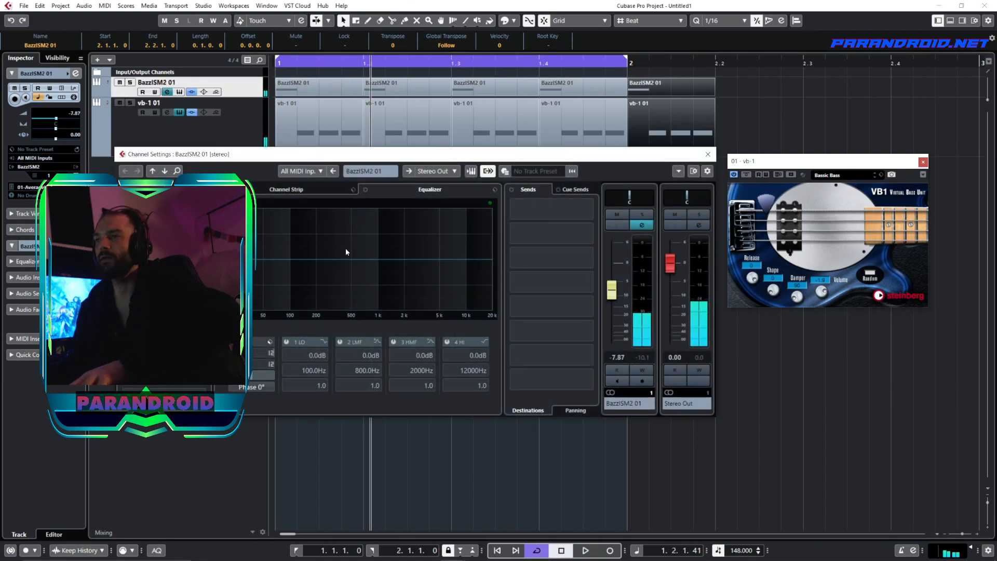
{"action": "left_click", "coordinate": [166, 209]}
{"action": "type", "text": "fab"}
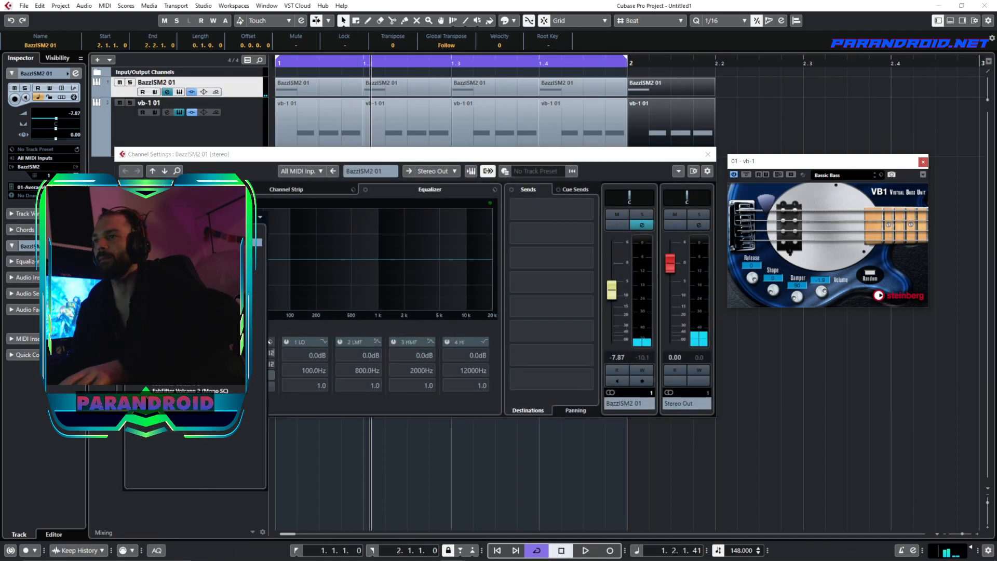
{"action": "double_click", "coordinate": [208, 328]}
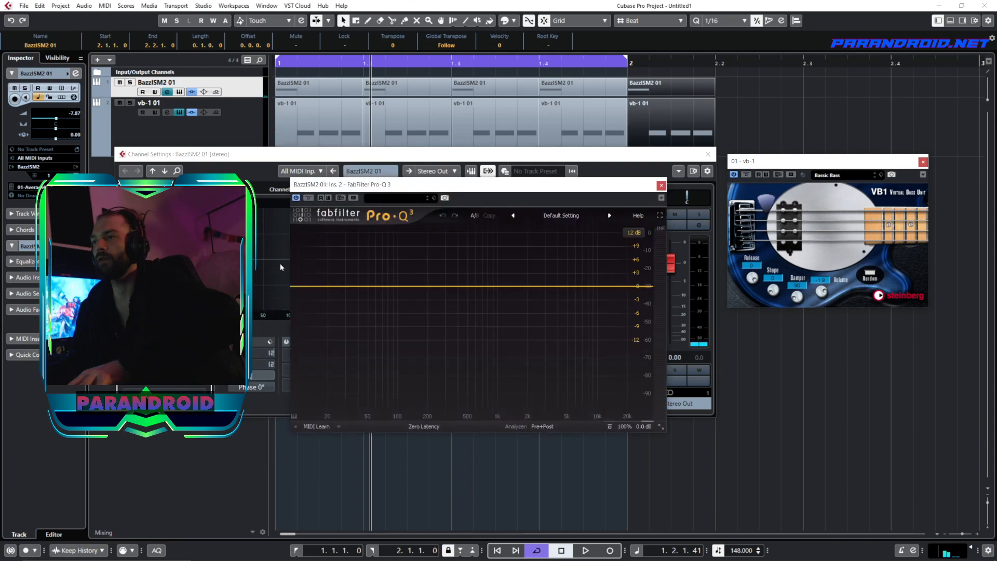
- Add a low cut band near 16 Hz in Pro-Q 3 and switch the processing mode to Natural Phase
{"action": "left_click", "coordinate": [318, 287]}
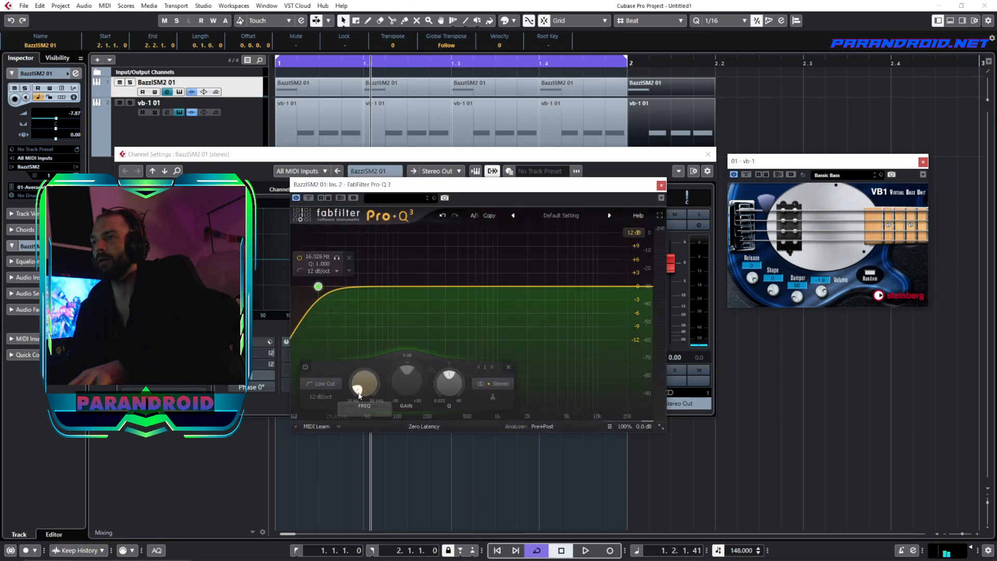
{"action": "left_click", "coordinate": [316, 425]}
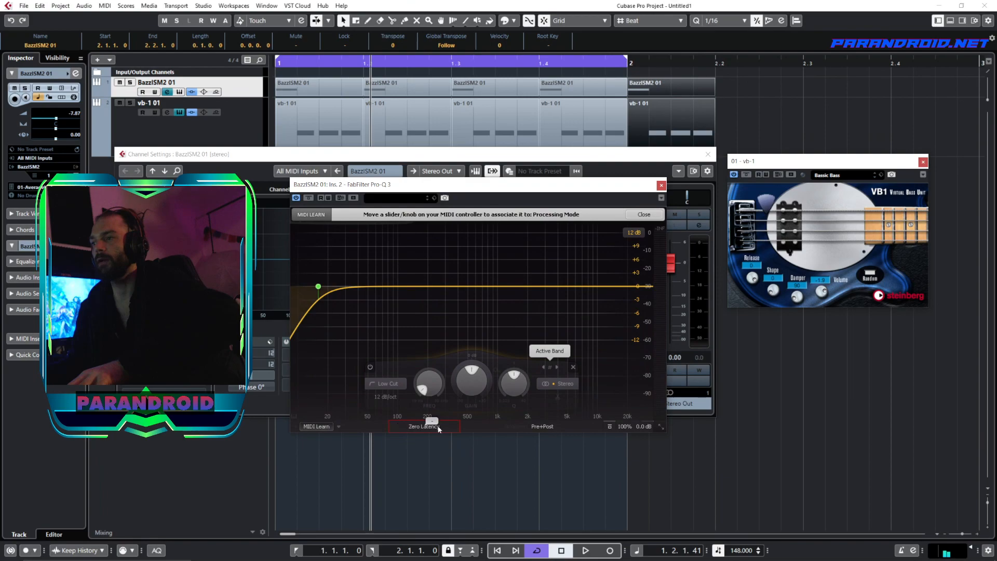
{"action": "key", "text": "Escape"}
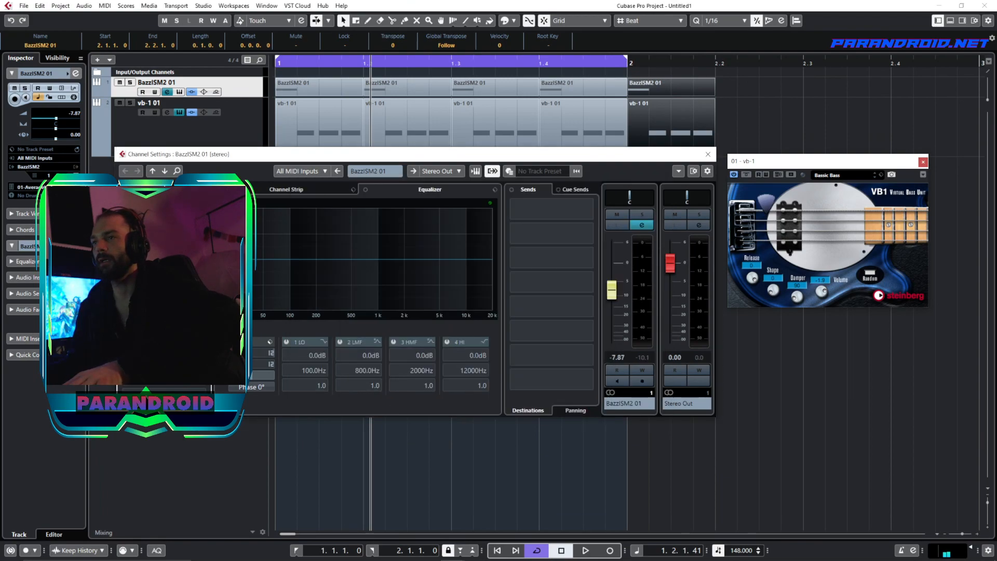
{"action": "left_click", "coordinate": [424, 426]}
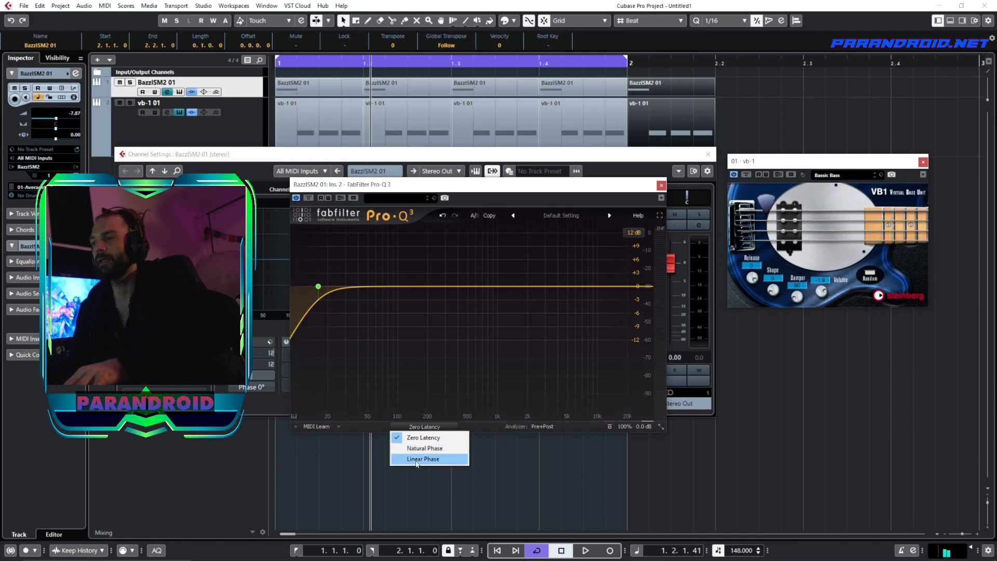
{"action": "left_click", "coordinate": [423, 447]}
- Tune the kick's low cut during playback to about 31 Hz with an 18 dB/oct slope
{"action": "mouse_move", "coordinate": [319, 286]}
{"action": "key", "text": "space"}
{"action": "left_click_drag", "start_coordinate": [321, 286], "coordinate": [356, 286]}
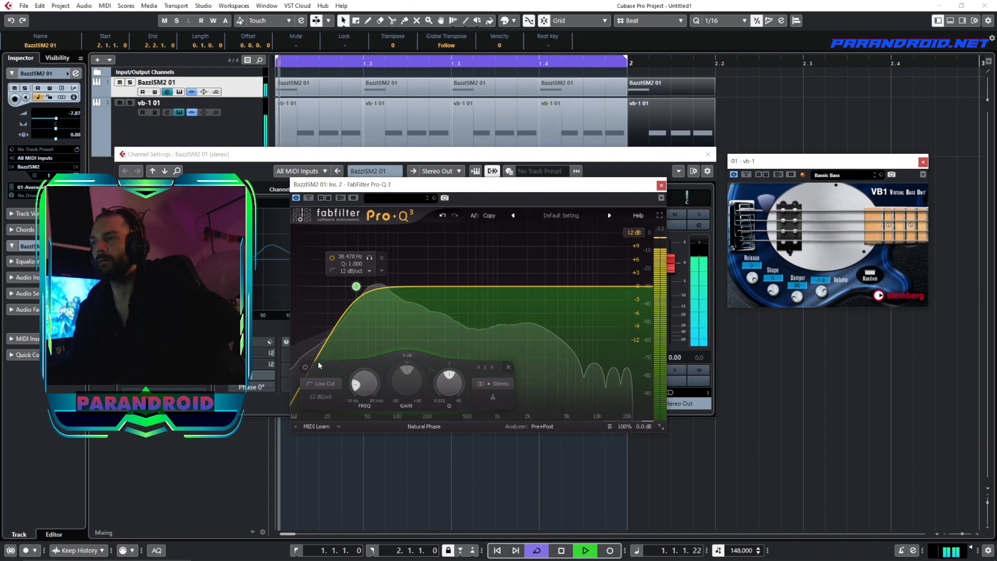
{"action": "scroll", "coordinate": [326, 398], "scroll_direction": "up", "scroll_amount": 2}
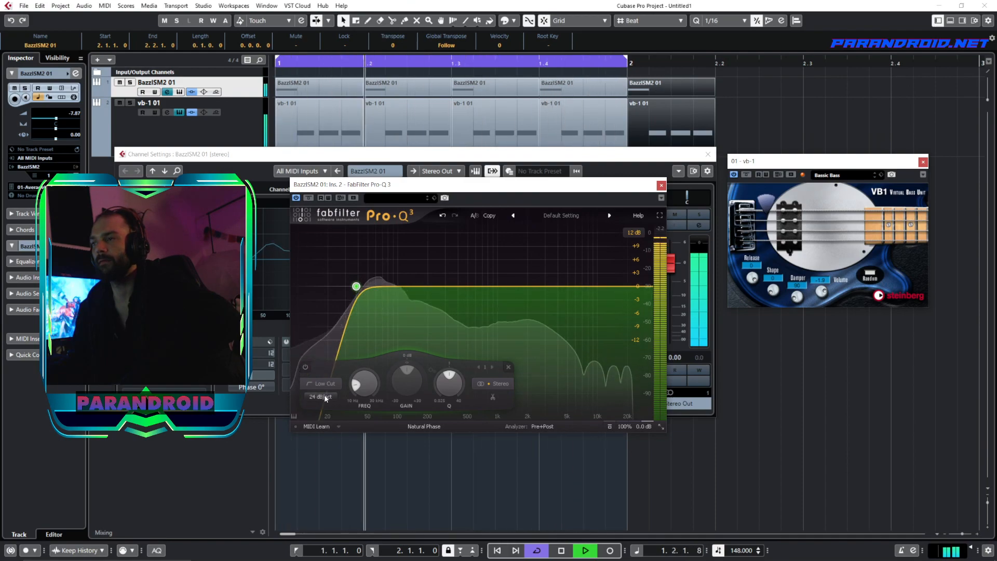
{"action": "scroll", "coordinate": [320, 396], "scroll_direction": "up", "scroll_amount": 2}
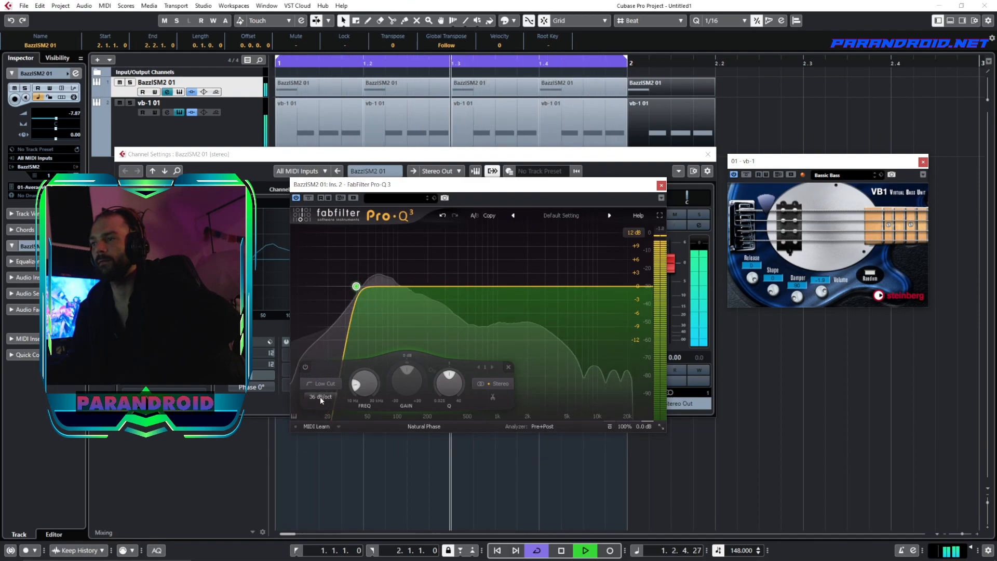
{"action": "scroll", "coordinate": [319, 397], "scroll_direction": "down", "scroll_amount": 1}
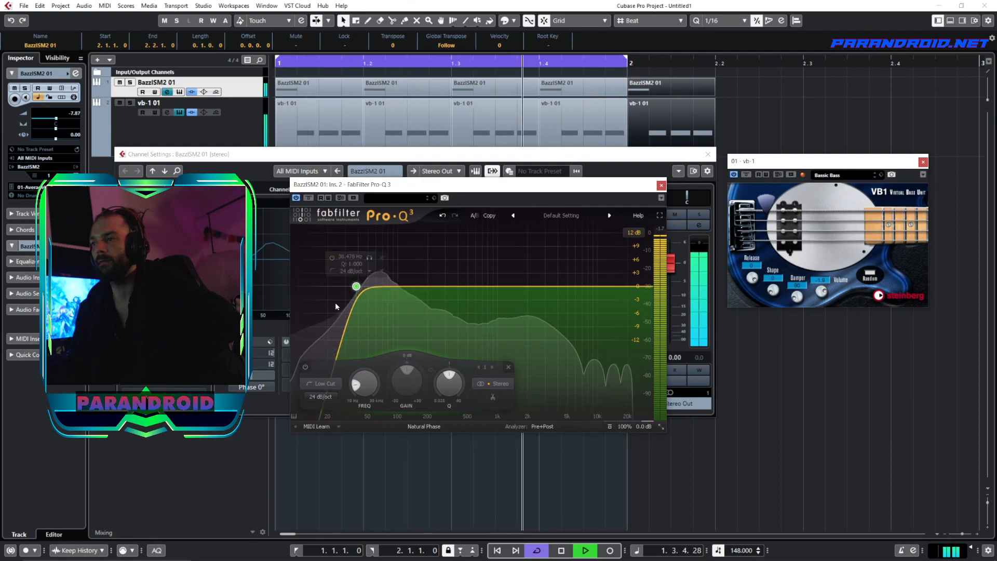
{"action": "mouse_move", "coordinate": [356, 286]}
{"action": "left_mouse_down"}
{"action": "mouse_move", "coordinate": [326, 285]}
{"action": "mouse_move", "coordinate": [377, 288]}
{"action": "mouse_move", "coordinate": [340, 287]}
{"action": "left_mouse_up"}
{"action": "scroll", "coordinate": [328, 395], "scroll_direction": "down", "scroll_amount": 1}
{"action": "scroll", "coordinate": [328, 392], "scroll_direction": "up", "scroll_amount": 1}
{"action": "left_click_drag", "start_coordinate": [339, 288], "coordinate": [347, 289]}
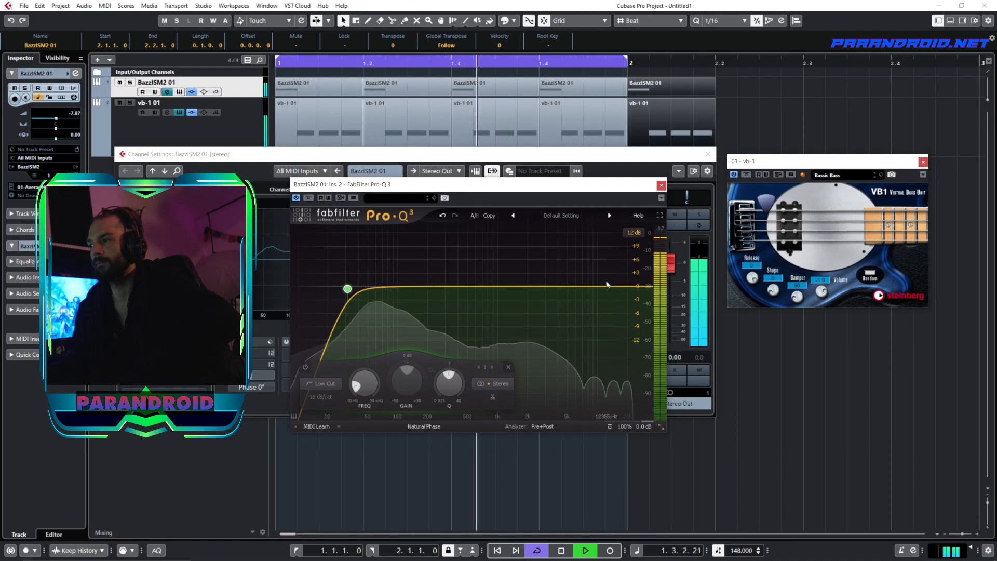
- Add a bell boost of about +10.5 dB near 6.9 kHz with Q 3.273 to the kick, and disable the band
{"action": "left_click_drag", "start_coordinate": [570, 188], "coordinate": [520, 123]}
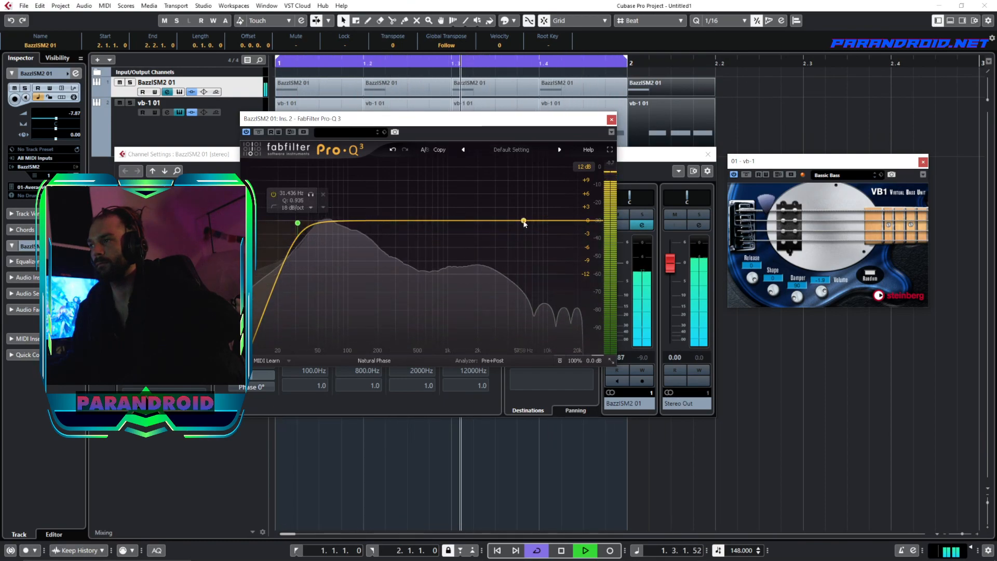
{"action": "left_click_drag", "start_coordinate": [523, 223], "coordinate": [545, 209]}
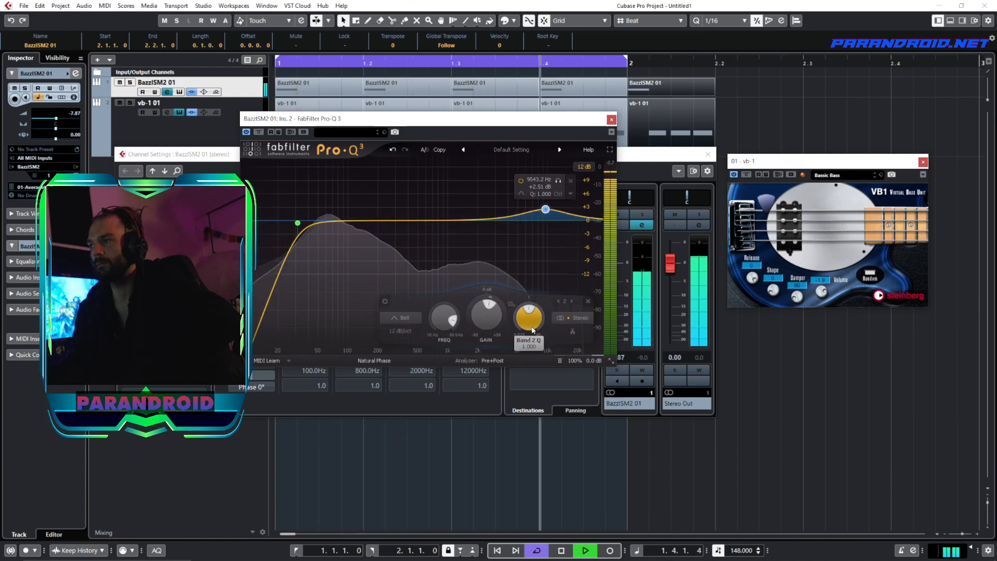
{"action": "scroll", "coordinate": [545, 209], "scroll_direction": "up", "scroll_amount": 5}
{"action": "left_click_drag", "start_coordinate": [545, 209], "coordinate": [530, 174]}
{"action": "right_click", "coordinate": [531, 173]}
{"action": "left_click", "coordinate": [537, 179]}
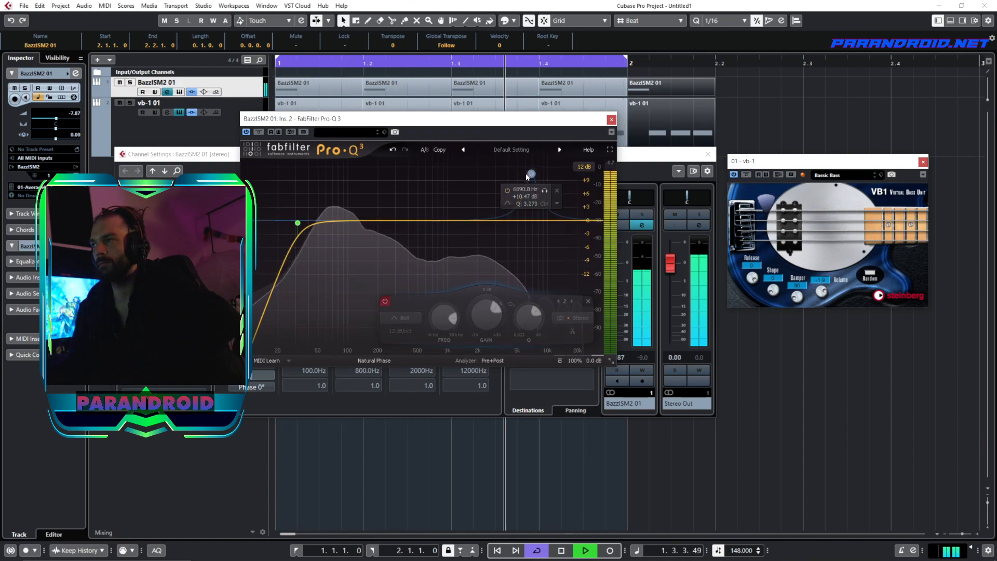
- Add a bell cut of about -2.8 dB near 214 Hz on the kick and narrow its Q to 5.958
{"action": "left_click_drag", "start_coordinate": [406, 221], "coordinate": [380, 233]}
{"action": "left_click_drag", "start_coordinate": [434, 323], "coordinate": [435, 304]}
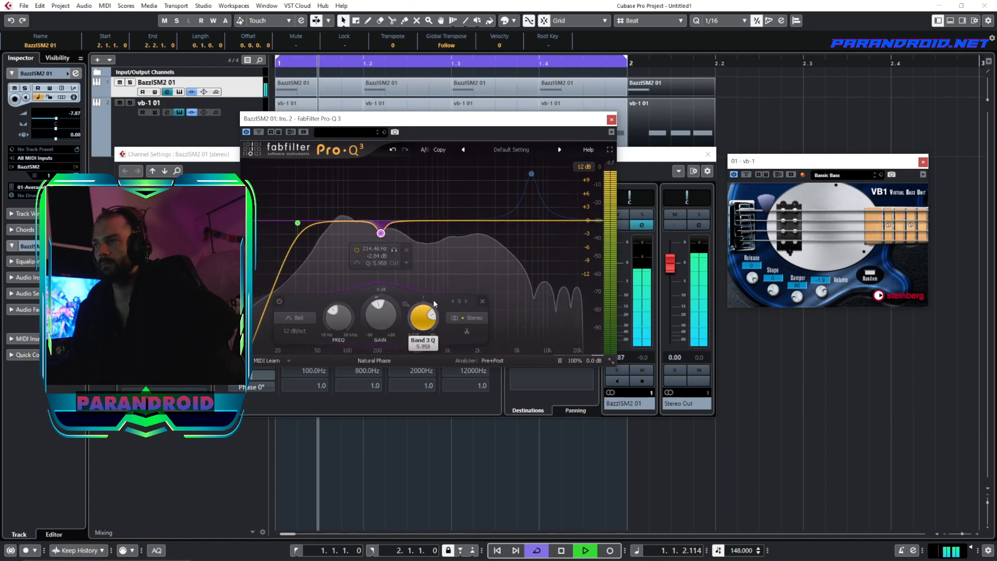
{"action": "right_click", "coordinate": [381, 233]}
{"action": "left_click", "coordinate": [381, 233]}
- Try the bell cut at about 57 Hz and -5.2 dB, switching the band off and on to compare
{"action": "left_click_drag", "start_coordinate": [381, 233], "coordinate": [323, 244]}
{"action": "right_click", "coordinate": [323, 244]}
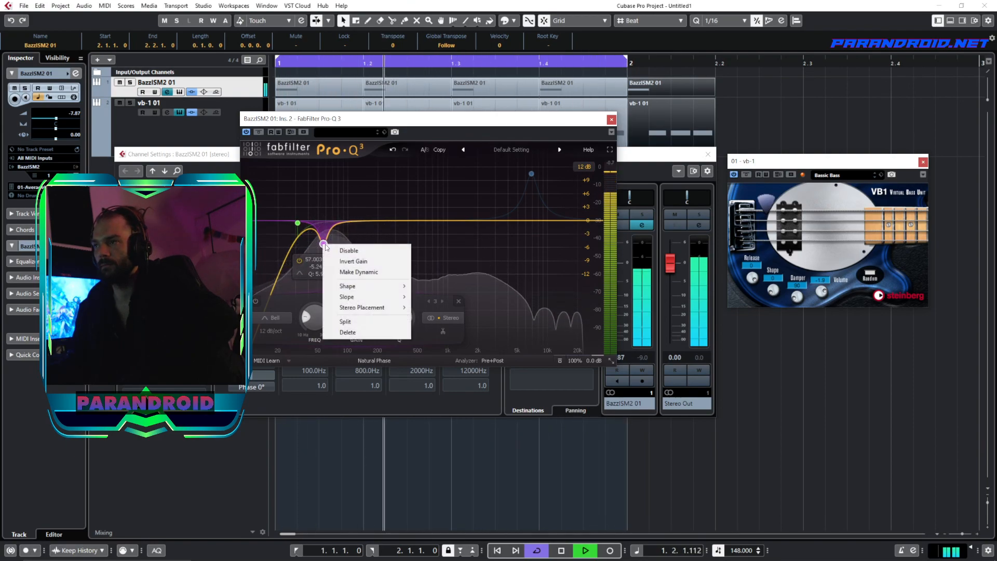
{"action": "left_click", "coordinate": [331, 249]}
{"action": "right_click", "coordinate": [323, 244]}
{"action": "left_click", "coordinate": [334, 249]}
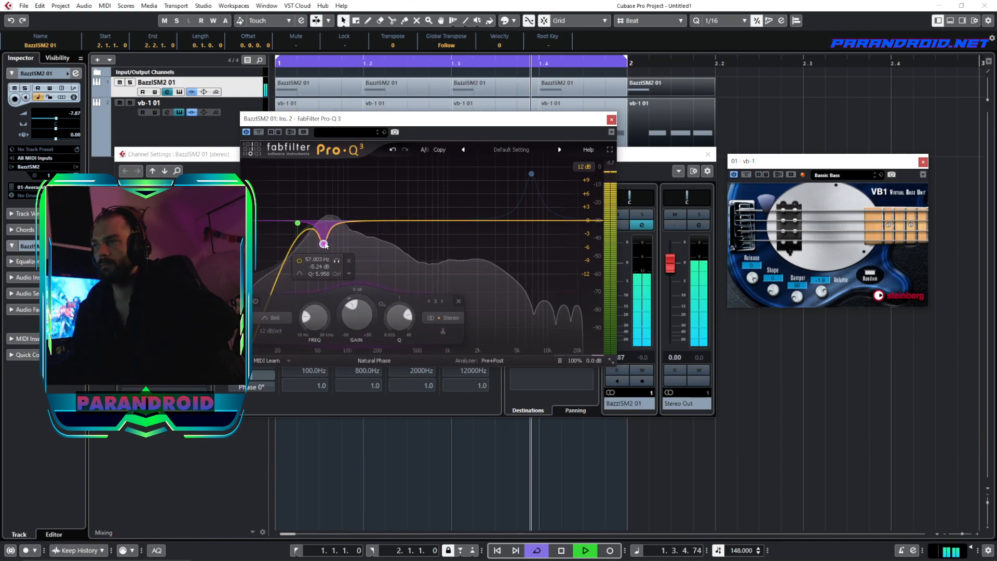
- Move the bell cut to about 275 Hz at -8.6 dB, disable the band, and close the EQ and channel settings windows
{"action": "left_click_drag", "start_coordinate": [356, 243], "coordinate": [393, 260]}
{"action": "right_click", "coordinate": [393, 260]}
{"action": "left_click", "coordinate": [480, 265]}
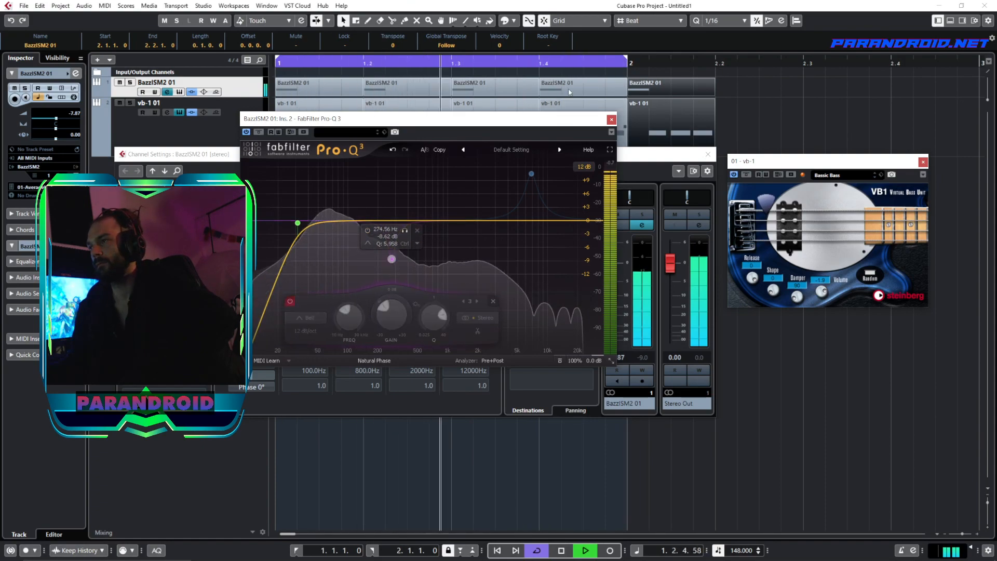
{"action": "key", "text": "space"}
{"action": "left_click", "coordinate": [611, 120]}
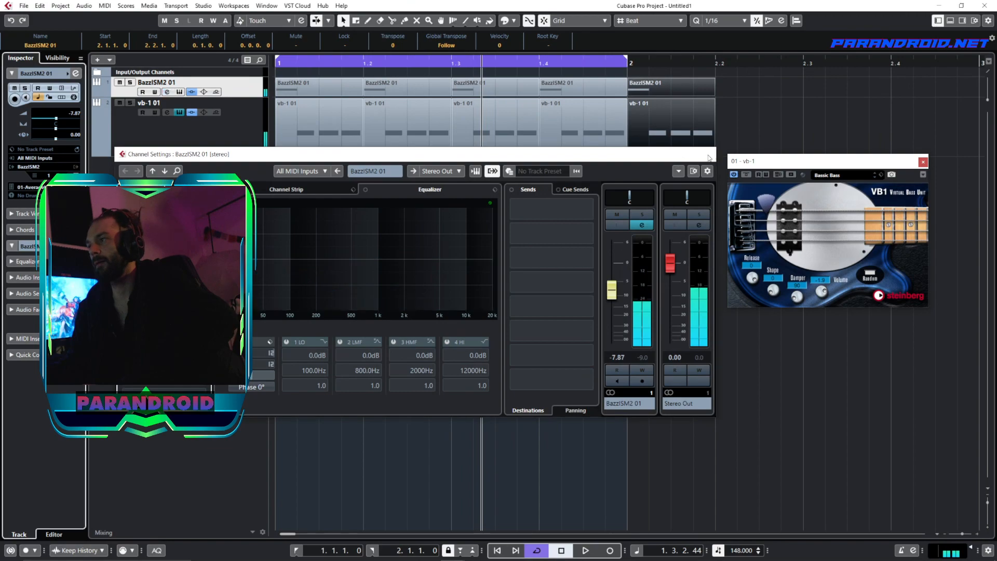
{"action": "left_click", "coordinate": [709, 155]}
- Glue the separate BazzISM2 parts into one part and the vb-1 parts within bar 1 into another
{"action": "right_click", "coordinate": [634, 194]}
{"action": "left_click", "coordinate": [629, 194]}
{"action": "left_click_drag", "start_coordinate": [584, 199], "coordinate": [314, 141]}
{"action": "left_click", "coordinate": [314, 140]}
{"action": "double_click", "coordinate": [314, 92]}
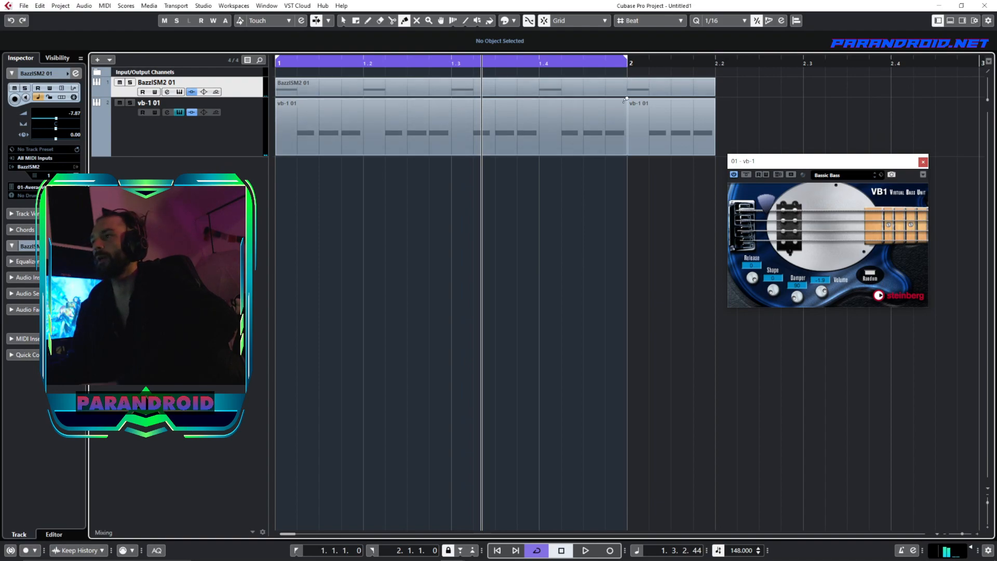
- Remove the kick and bass material after bar 2 so both parts fill only bar 1, and select all parts
{"action": "right_click", "coordinate": [647, 165]}
{"action": "left_click", "coordinate": [650, 168]}
{"action": "left_click_drag", "start_coordinate": [676, 217], "coordinate": [644, 90]}
{"action": "key", "text": "Delete"}
{"action": "key", "text": "ctrl+a"}
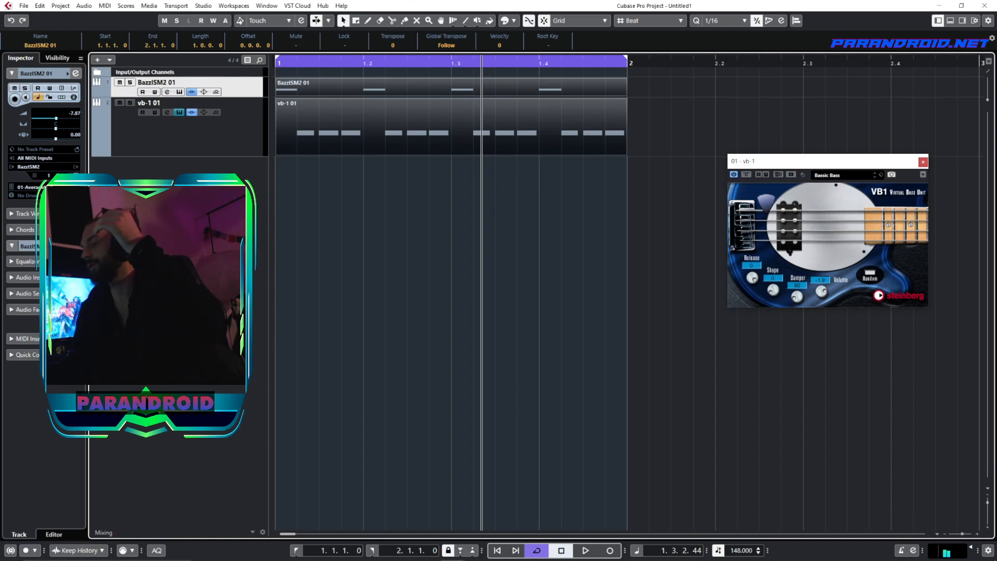
- Play back the one-bar kick and bass loop to check how it sounds
{"action": "key", "text": "alt+Tab"}
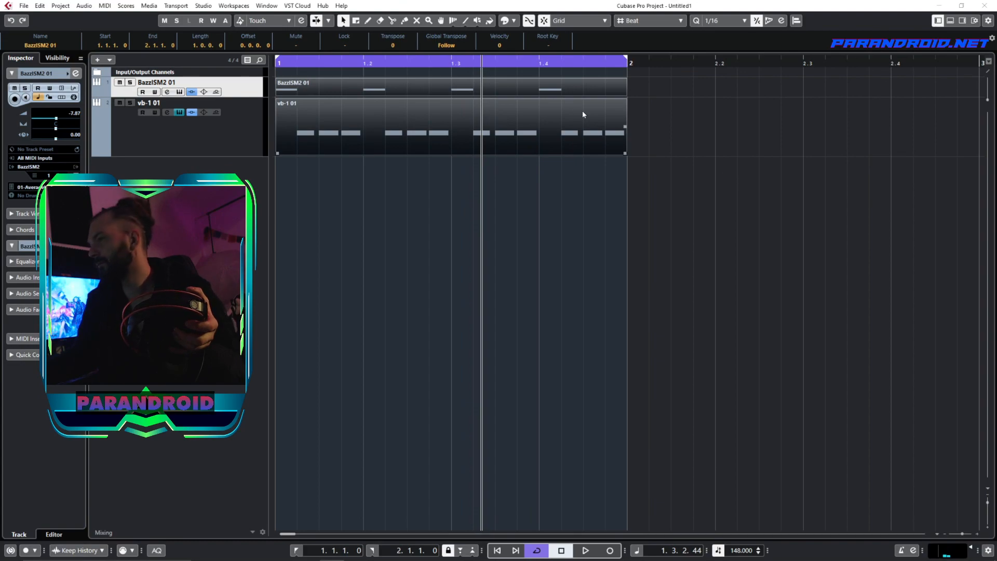
{"action": "left_click", "coordinate": [491, 238]}
{"action": "key", "text": "space"}
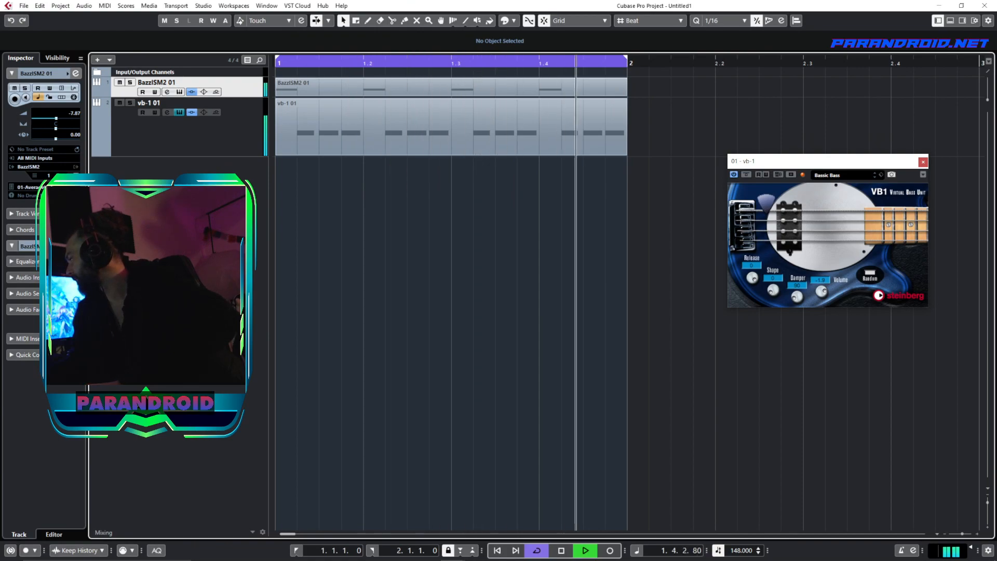
{"action": "key", "text": "alt+Tab"}
{"action": "left_click", "coordinate": [504, 211]}
{"action": "key", "text": "space"}
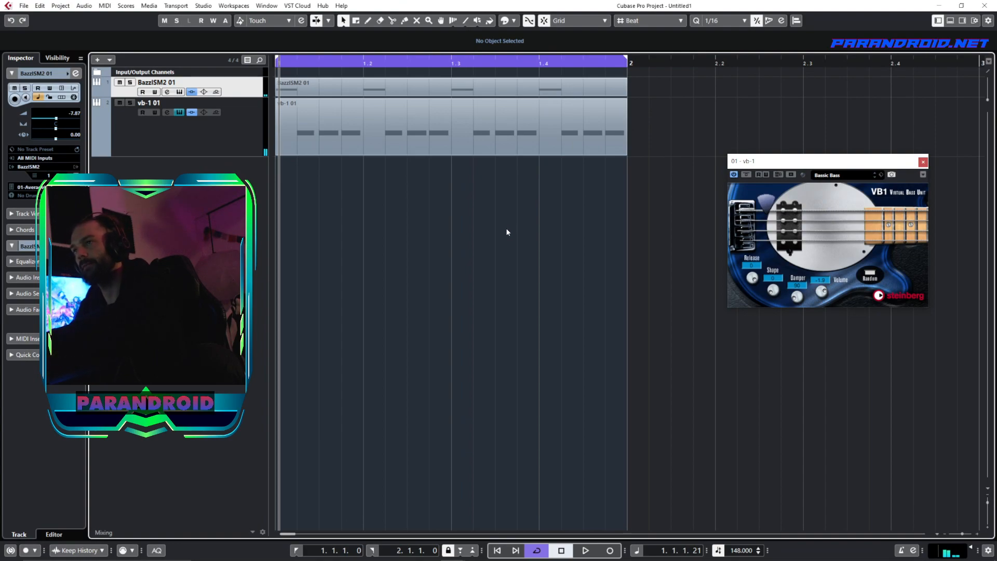
{"action": "key", "text": "space"}
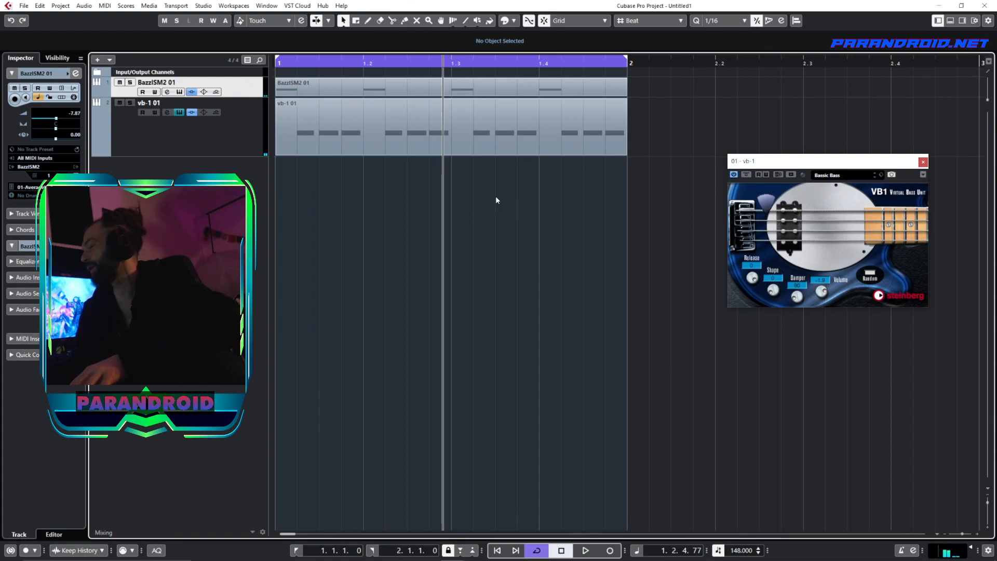
- Collapse the BazzISM2 01 track's settings section in the Inspector
{"action": "left_click_drag", "start_coordinate": [631, 190], "coordinate": [275, 83]}
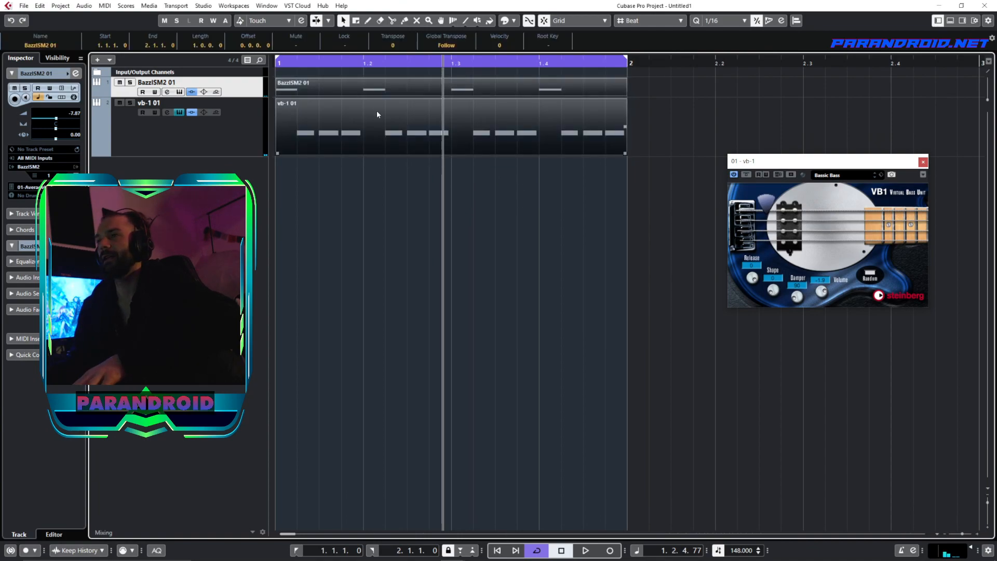
{"action": "left_click_drag", "start_coordinate": [367, 65], "coordinate": [259, 78]}
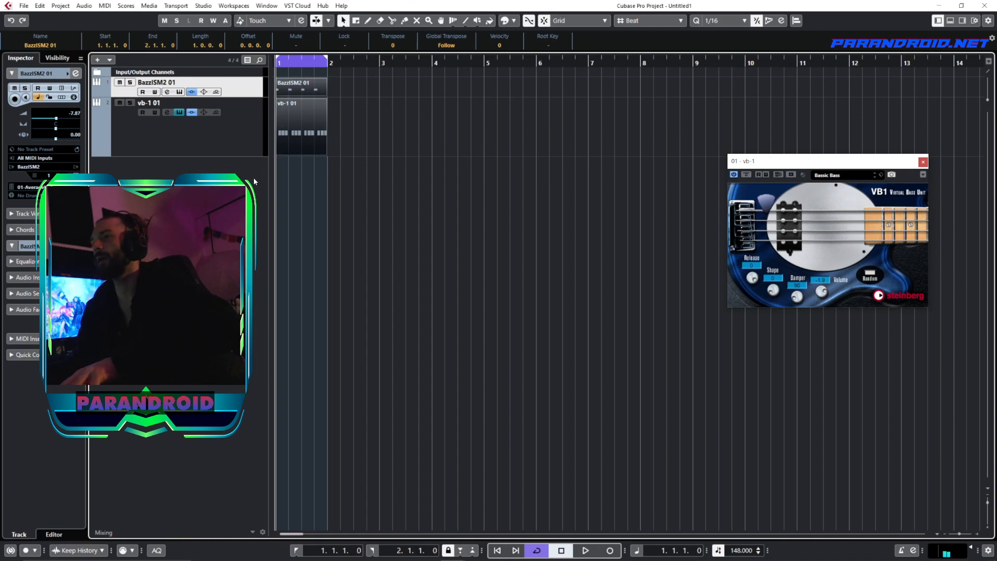
{"action": "left_click", "coordinate": [71, 74]}
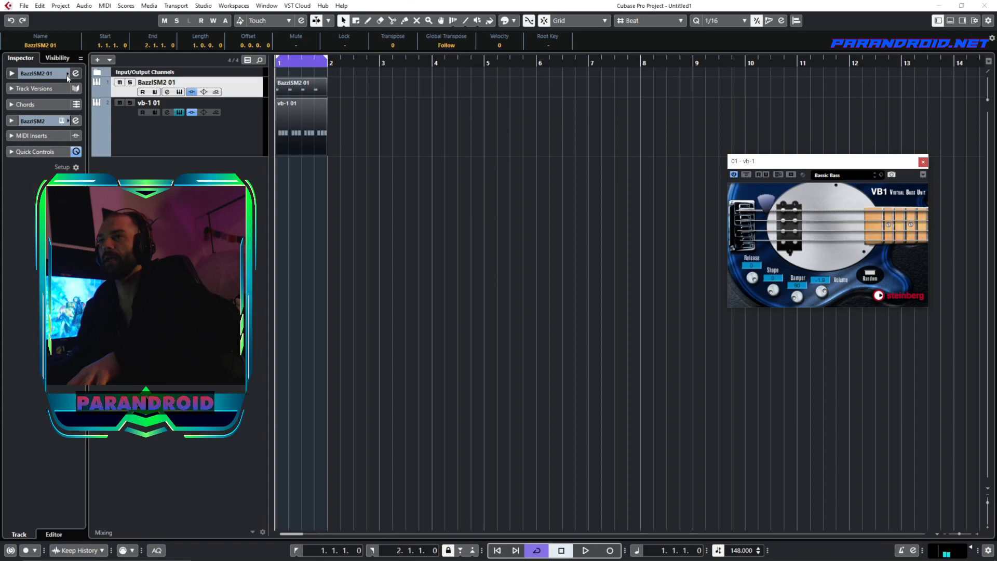
{"action": "double_click", "coordinate": [67, 76]}
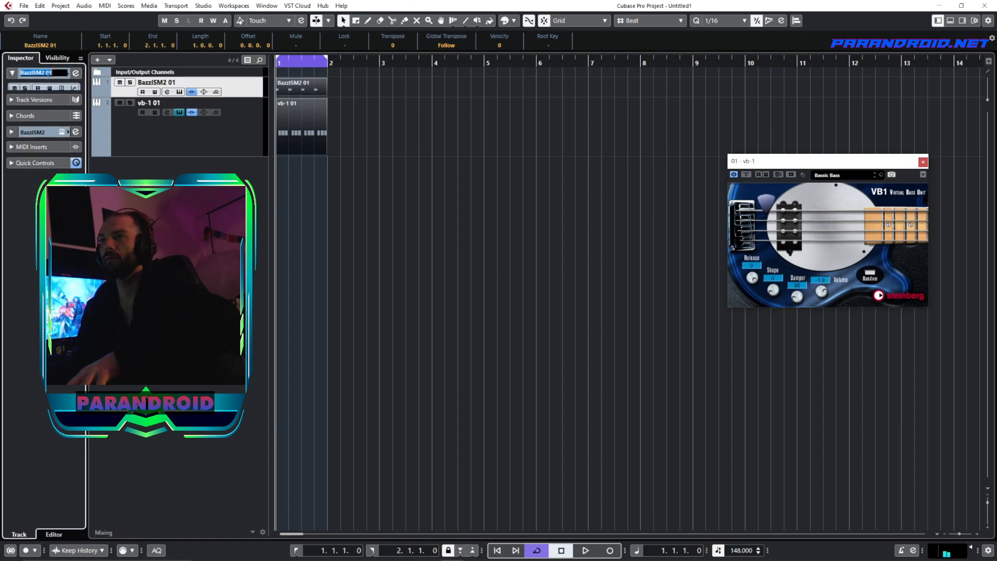
{"action": "key", "text": "Escape"}
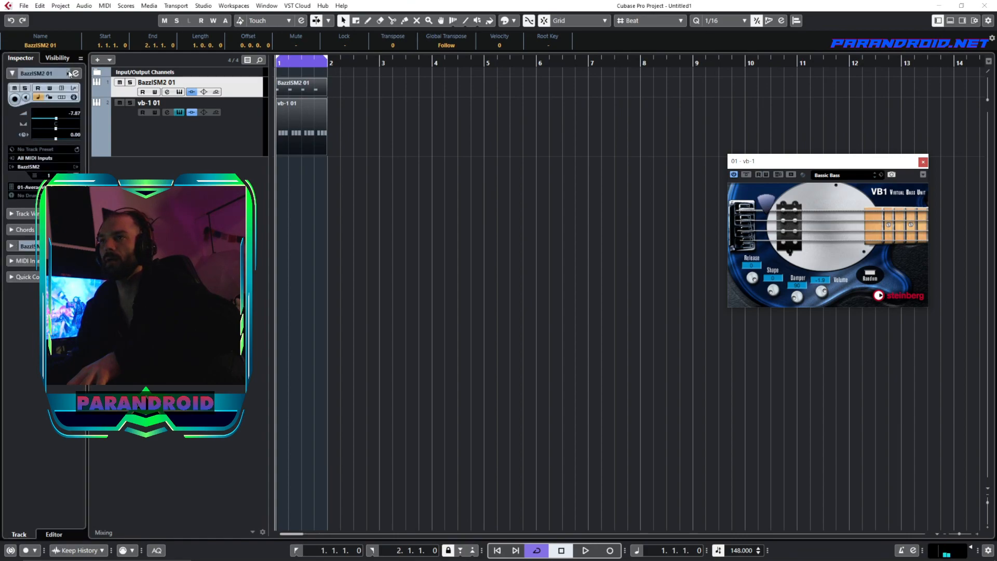
{"action": "left_click", "coordinate": [71, 75]}
{"action": "left_click", "coordinate": [591, 209]}
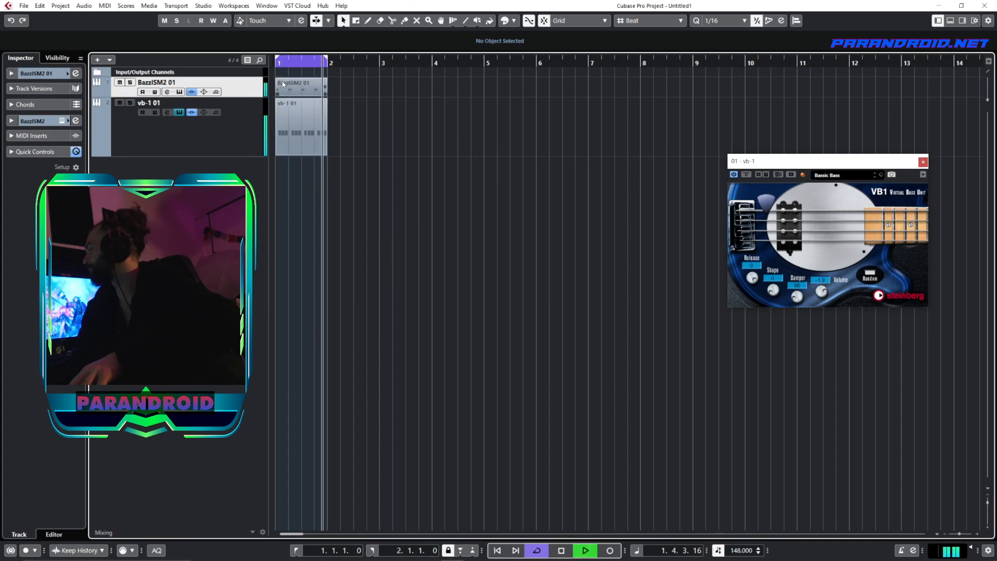
- Duplicate both one-bar parts three times to fill bars 1 to 4, set the grid type to Bar, and extend the loop to bar 5
{"action": "left_click_drag", "start_coordinate": [374, 84], "coordinate": [309, 121]}
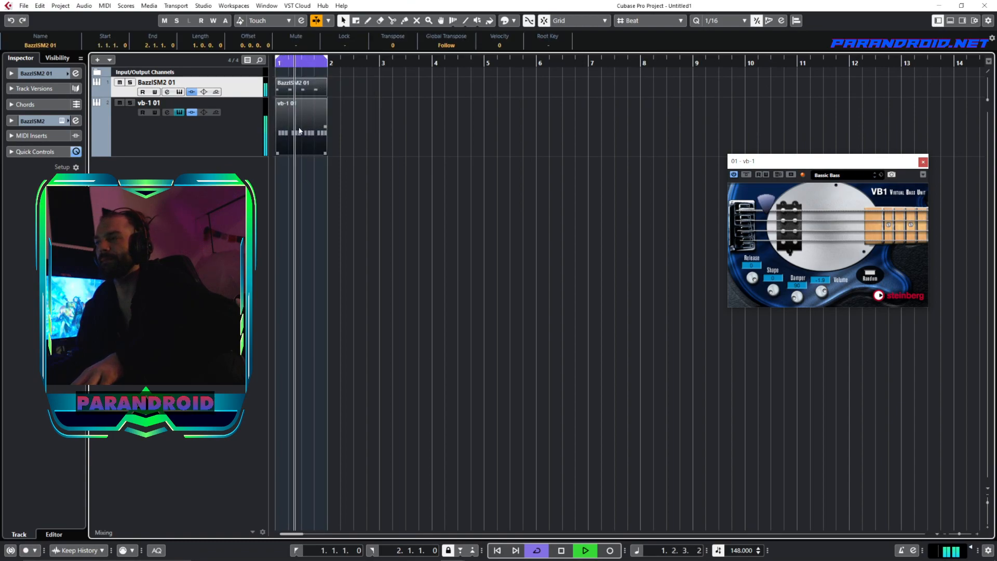
{"action": "key", "text": "ctrl+d"}
{"action": "key", "text": "ctrl+d"}
{"action": "key", "text": "ctrl+d"}
{"action": "left_click_drag", "start_coordinate": [326, 59], "coordinate": [483, 63]}
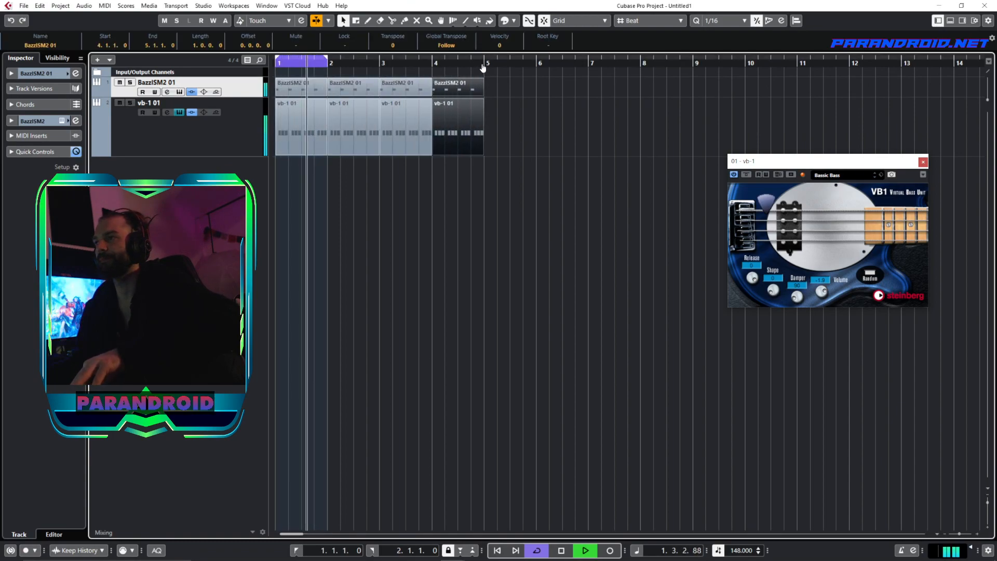
{"action": "left_click", "coordinate": [650, 21]}
{"action": "left_click", "coordinate": [639, 31]}
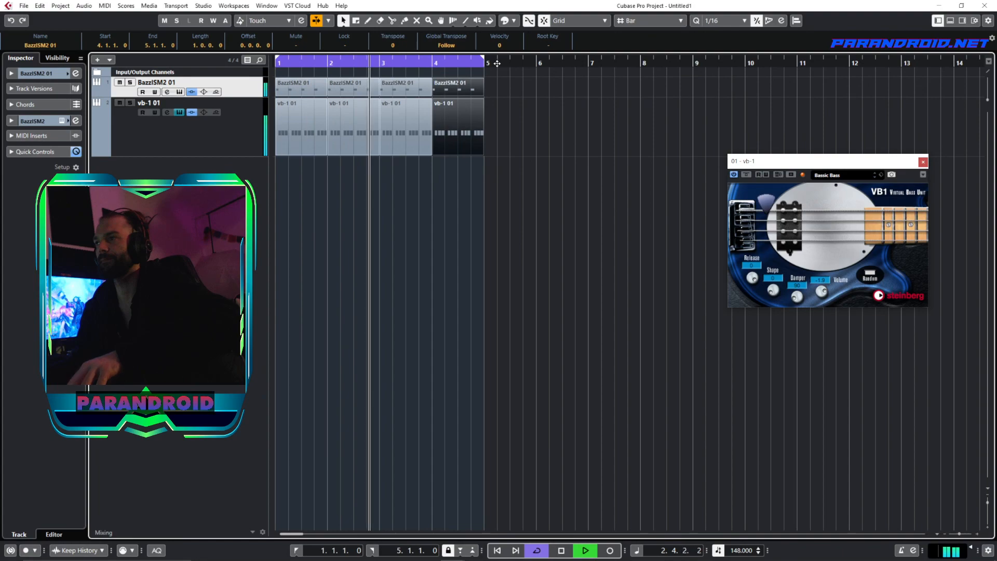
- Glue the four BazzISM2 parts into one and the four vb-1 parts into another, select the vb-1 track, and stop playback
{"action": "right_click", "coordinate": [434, 110]}
{"action": "left_click", "coordinate": [492, 111]}
{"action": "left_click_drag", "start_coordinate": [292, 177], "coordinate": [512, 150]}
{"action": "left_click", "coordinate": [462, 114]}
{"action": "left_click", "coordinate": [313, 85]}
{"action": "left_click", "coordinate": [313, 85]}
{"action": "left_click", "coordinate": [312, 85]}
{"action": "right_click", "coordinate": [290, 145]}
{"action": "left_click", "coordinate": [290, 145]}
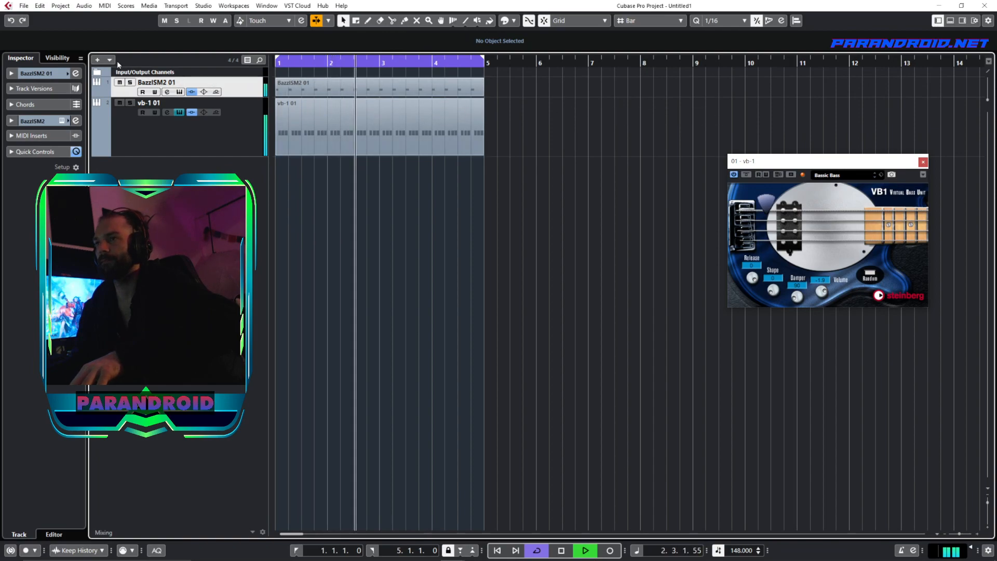
{"action": "left_click", "coordinate": [180, 129]}
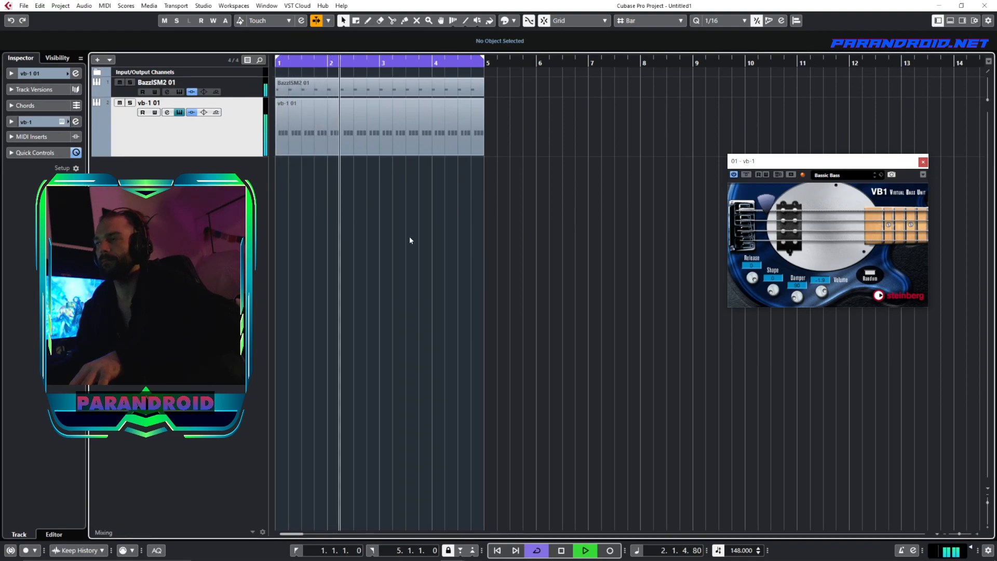
{"action": "key", "text": "space"}
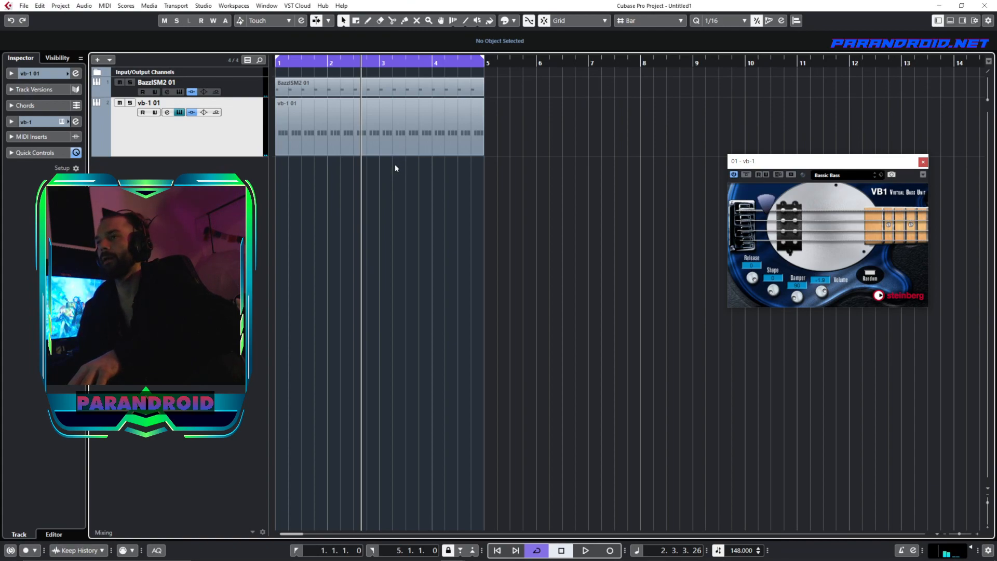
- Open the four-bar vb-1 part in the Key Editor with all its notes in view
{"action": "left_click", "coordinate": [419, 141]}
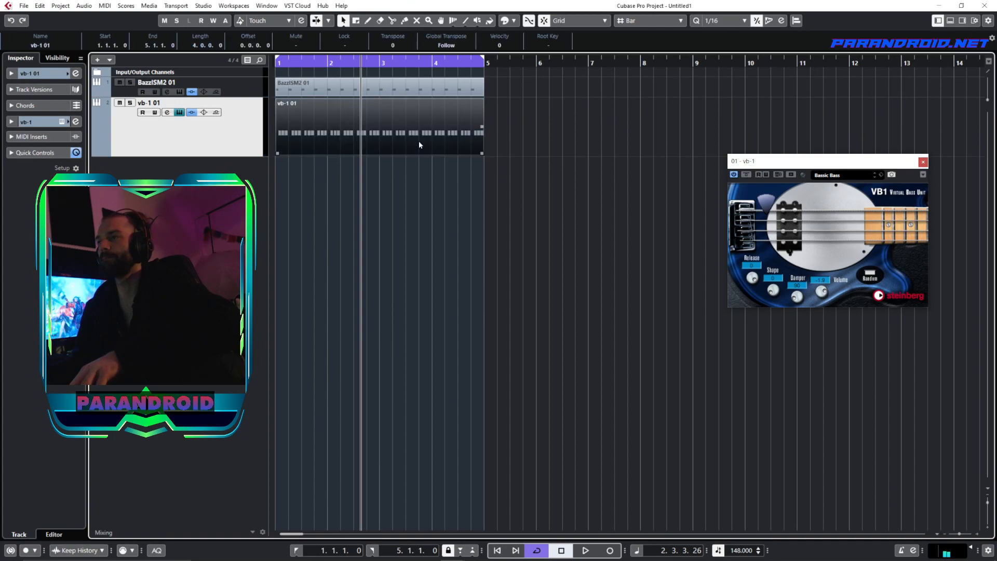
{"action": "left_click", "coordinate": [535, 72]}
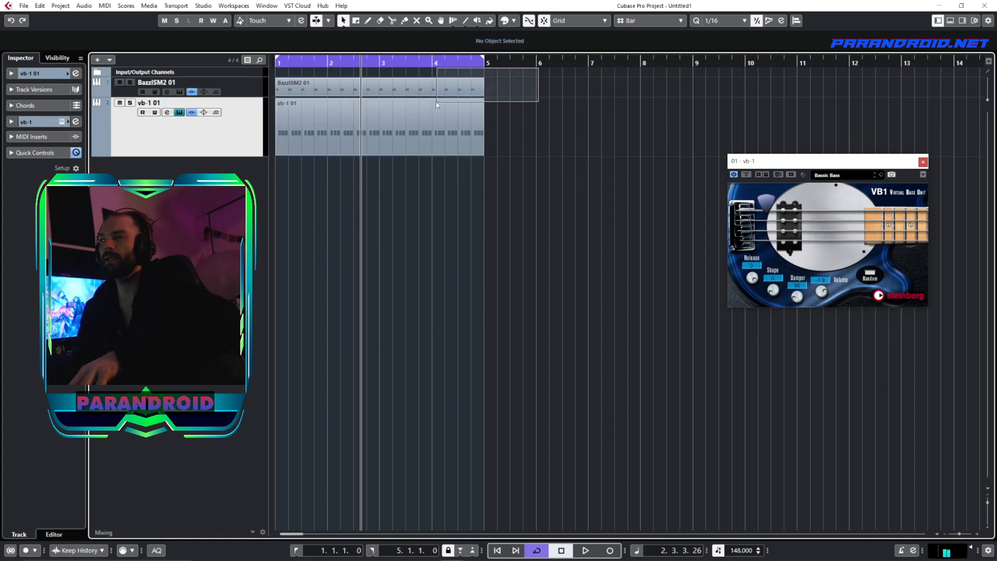
{"action": "left_click_drag", "start_coordinate": [437, 105], "coordinate": [435, 106]}
{"action": "left_click", "coordinate": [407, 139]}
{"action": "double_click", "coordinate": [407, 138]}
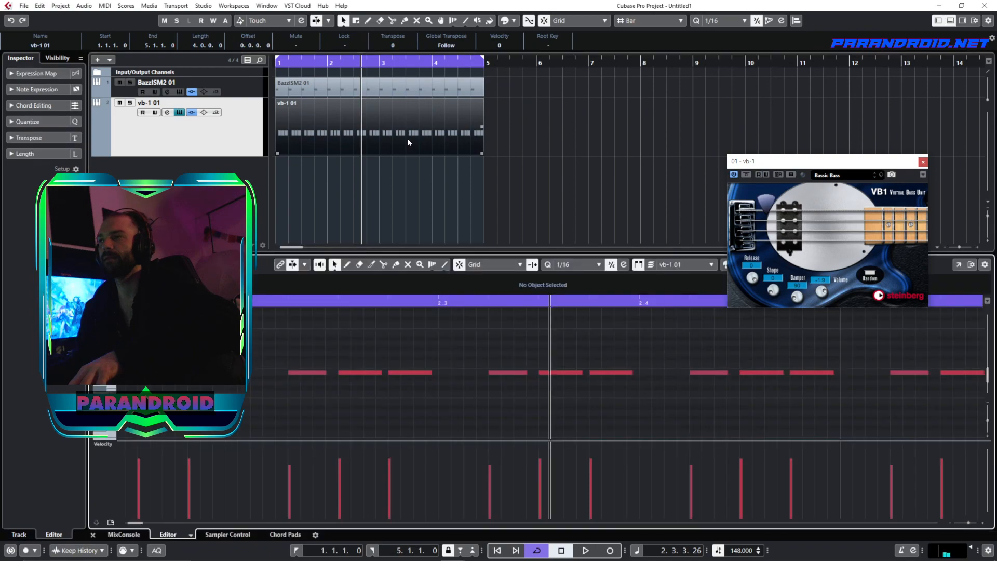
{"action": "left_click_drag", "start_coordinate": [475, 300], "coordinate": [432, 283]}
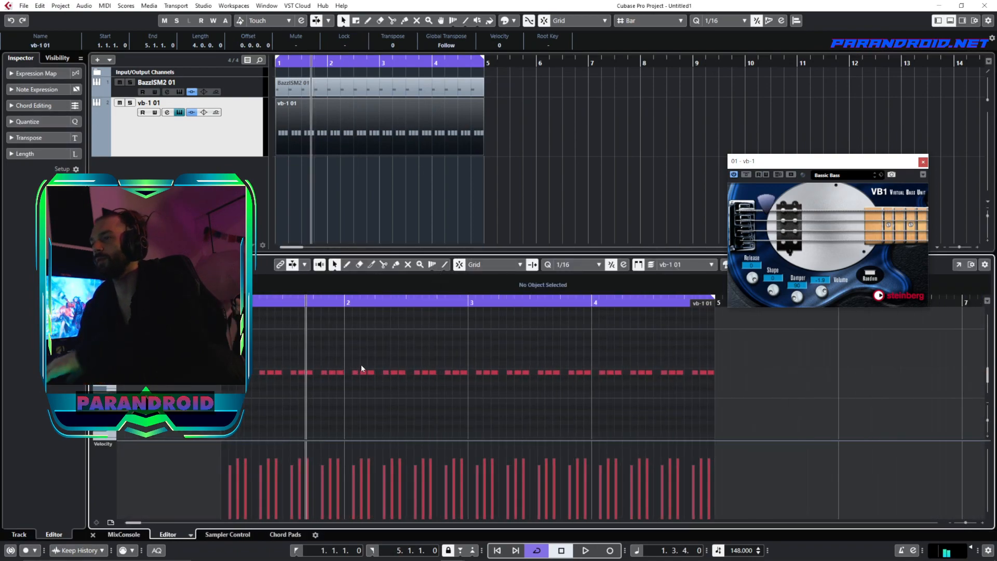
- Try raising all bass notes in bar 2 to F#0
{"action": "left_click_drag", "start_coordinate": [461, 383], "coordinate": [465, 384]}
{"action": "key", "text": "Up"}
{"action": "key", "text": "Up"}
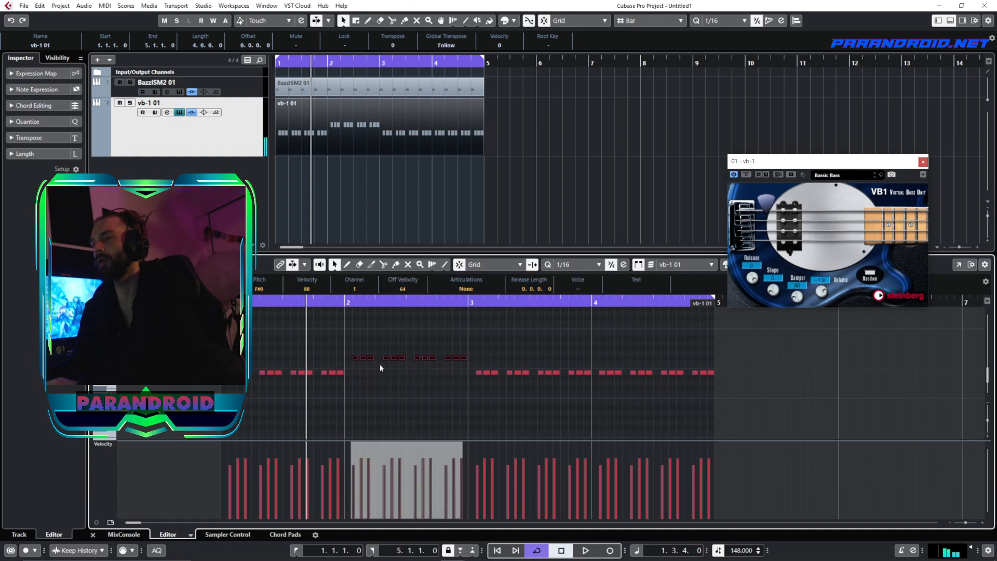
{"action": "key", "text": "Down"}
{"action": "key", "text": "Up"}
{"action": "key", "text": "Up"}
{"action": "key", "text": "Up"}
{"action": "left_click", "coordinate": [452, 365]}
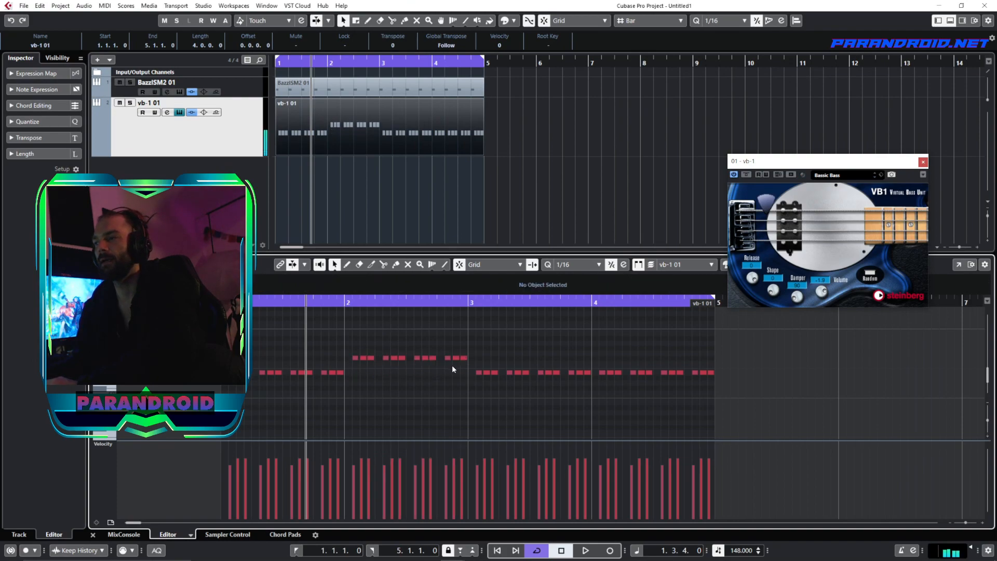
- Try raising all bass notes in bars 3 and 4 to G0
{"action": "left_click_drag", "start_coordinate": [596, 388], "coordinate": [771, 400]}
{"action": "key", "text": "Up"}
{"action": "key", "text": "Up"}
{"action": "key", "text": "Up"}
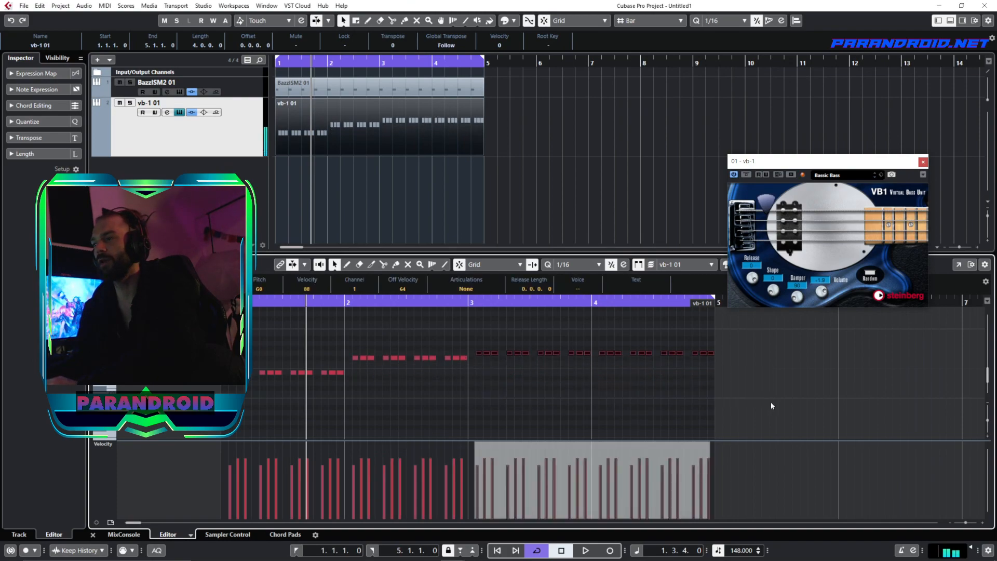
- Try raising the bar 4 bass notes to A0 and play back the loop
{"action": "left_click", "coordinate": [576, 339]}
{"action": "left_click_drag", "start_coordinate": [596, 337], "coordinate": [825, 407]}
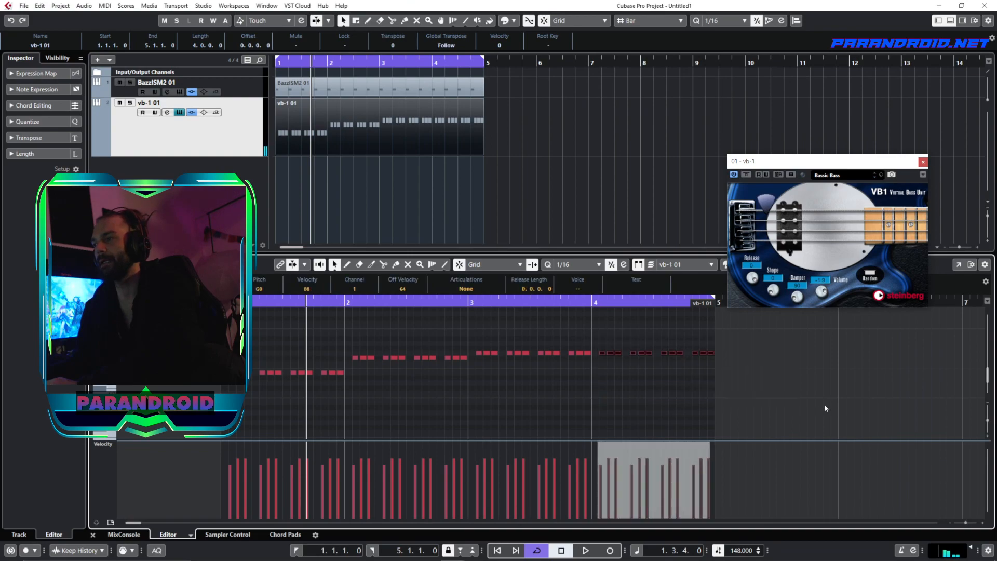
{"action": "left_click", "coordinate": [353, 362]}
{"action": "left_click_drag", "start_coordinate": [347, 366], "coordinate": [465, 362]}
{"action": "left_click", "coordinate": [477, 344]}
{"action": "left_click_drag", "start_coordinate": [593, 347], "coordinate": [861, 394]}
{"action": "key", "text": "Up"}
{"action": "key", "text": "Up"}
{"action": "key", "text": "space"}
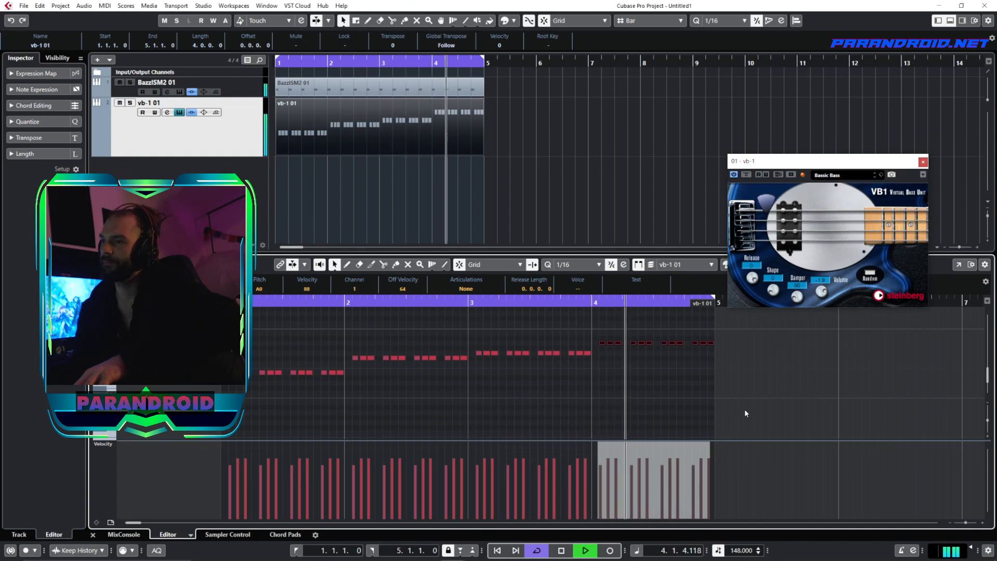
- Try lowering the bar 4 bass notes to D0 while the loop plays
{"action": "key", "text": "Down"}
{"action": "key", "text": "Down"}
{"action": "key", "text": "Down"}
{"action": "key", "text": "Down"}
{"action": "key", "text": "Down"}
{"action": "key", "text": "Down"}
{"action": "key", "text": "Down"}
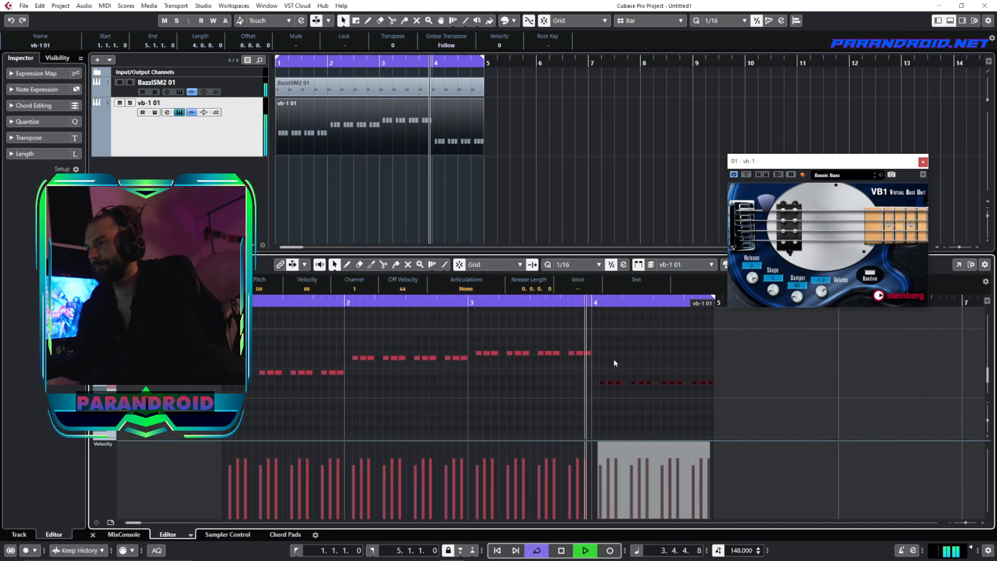
- Undo all pitch changes in bars 2 to 4, stop playback, and clear the note selection with looping left on
{"action": "key", "text": "Up"}
{"action": "key", "text": "Up"}
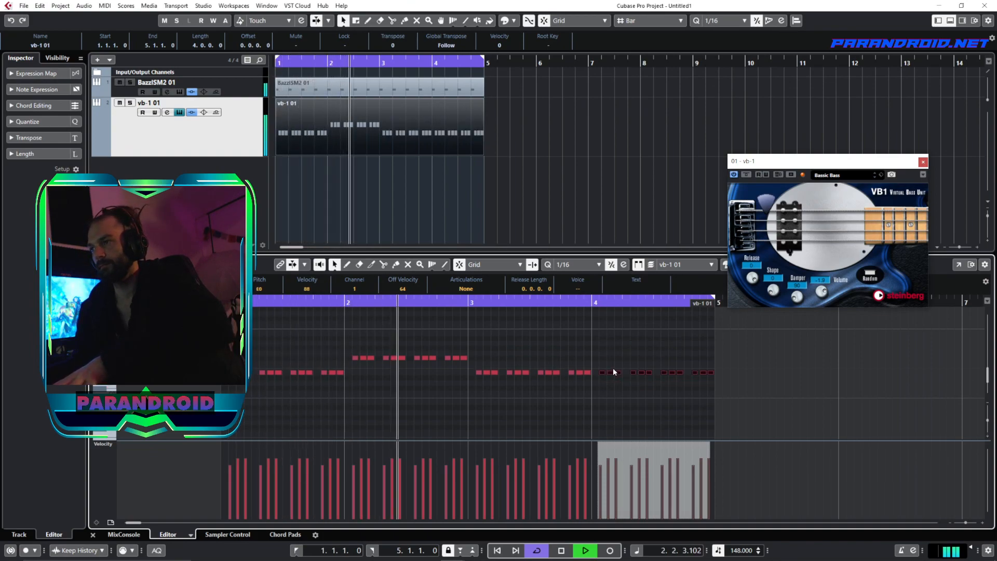
{"action": "key", "text": "ctrl+z"}
{"action": "key", "text": "space"}
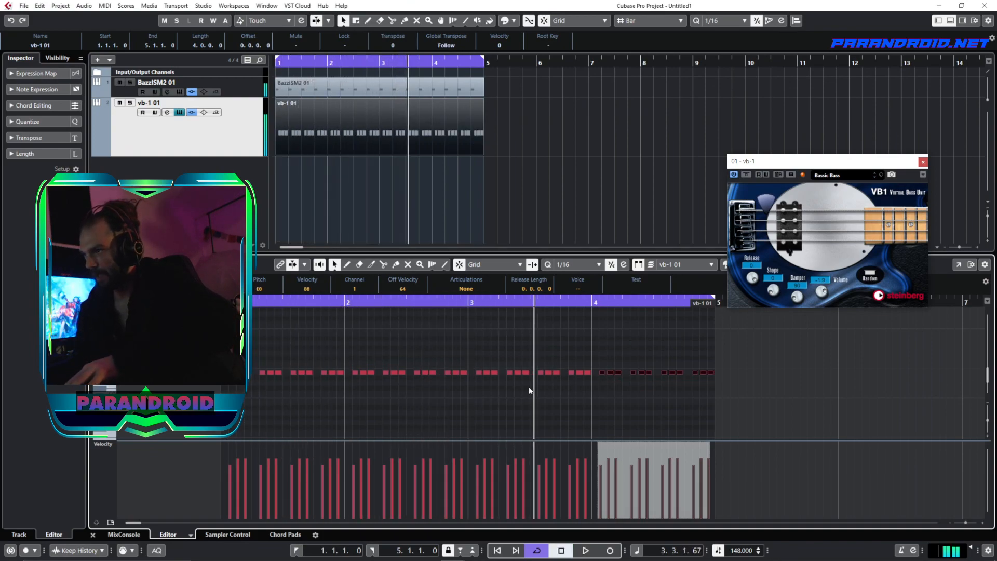
{"action": "left_click", "coordinate": [520, 137]}
{"action": "left_click", "coordinate": [654, 300]}
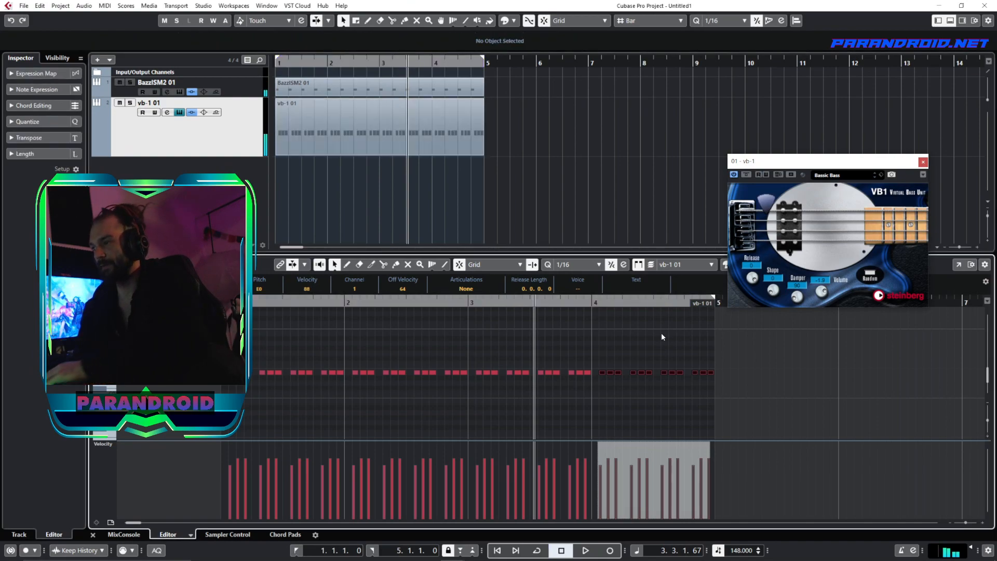
{"action": "left_click", "coordinate": [661, 333]}
{"action": "left_click", "coordinate": [651, 299]}
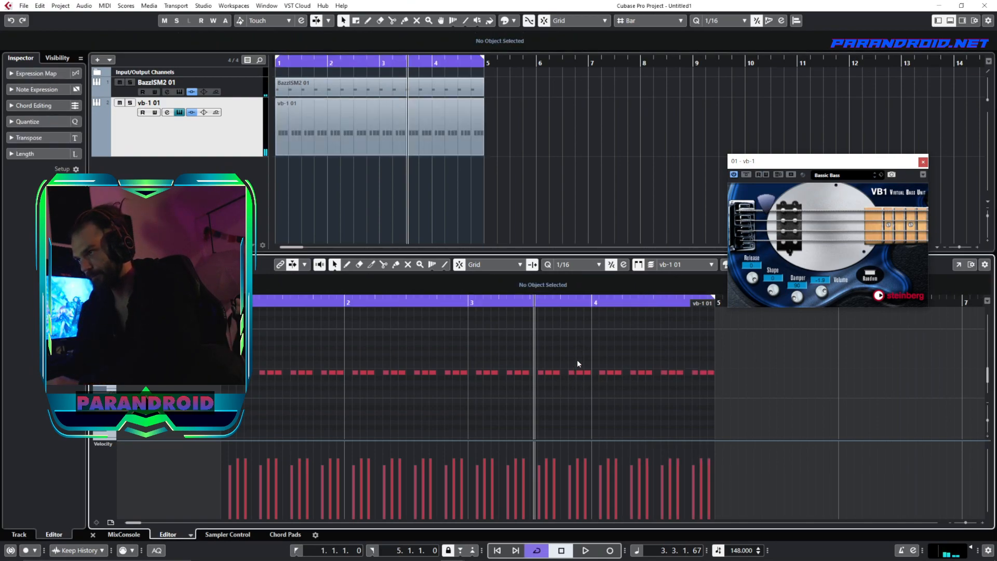
- Raise the last two bass note groups of bar 3 to F#0 and the first group of bar 4 to G0
{"action": "left_click_drag", "start_coordinate": [536, 364], "coordinate": [618, 391]}
{"action": "key", "text": "Up"}
{"action": "key", "text": "Up"}
{"action": "key", "text": "Up"}
{"action": "left_click", "coordinate": [618, 366]}
{"action": "left_click_drag", "start_coordinate": [602, 352], "coordinate": [623, 360]}
{"action": "key", "text": "Up"}
- Lower bar 4's second and third note groups to D0, and raise the third group's middle note to F#0
{"action": "left_click", "coordinate": [634, 365]}
{"action": "key", "text": "Down"}
{"action": "key", "text": "Down"}
{"action": "left_click_drag", "start_coordinate": [692, 378], "coordinate": [671, 398]}
{"action": "key", "text": "Up"}
{"action": "key", "text": "Up"}
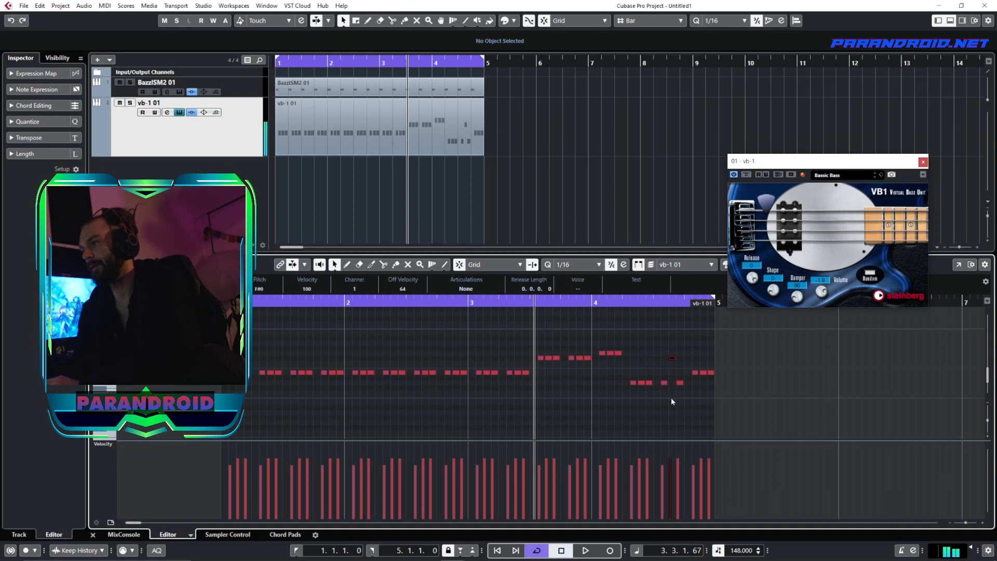
- Play the loop, try bar 4's second and third note groups at E0, and restore their D0 and F#0 pitches
{"action": "key", "text": "space"}
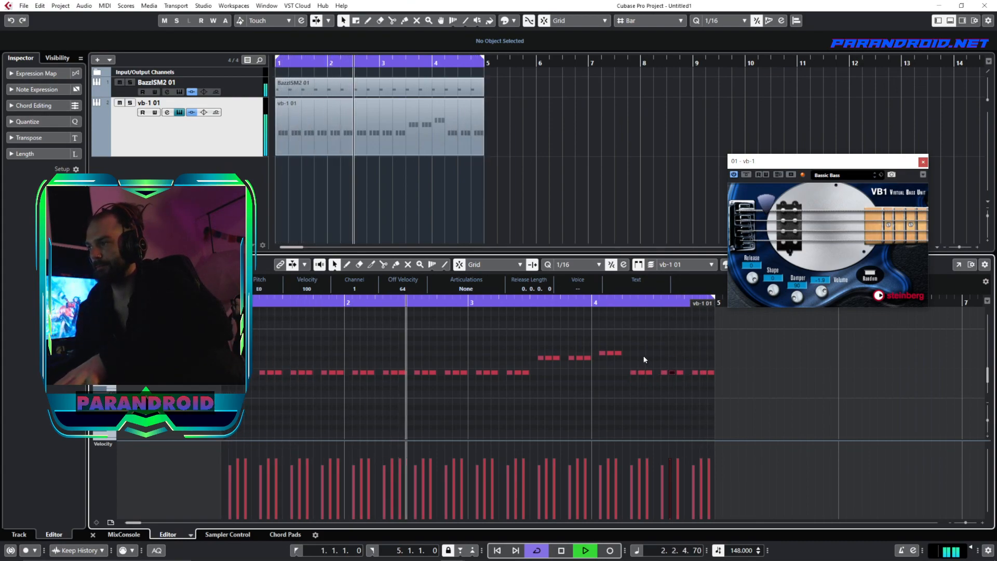
{"action": "key", "text": "Down"}
{"action": "key", "text": "Down"}
{"action": "key", "text": "Down"}
{"action": "key", "text": "Down"}
{"action": "key", "text": "Up"}
{"action": "key", "text": "Up"}
{"action": "key", "text": "Up"}
{"action": "key", "text": "Up"}
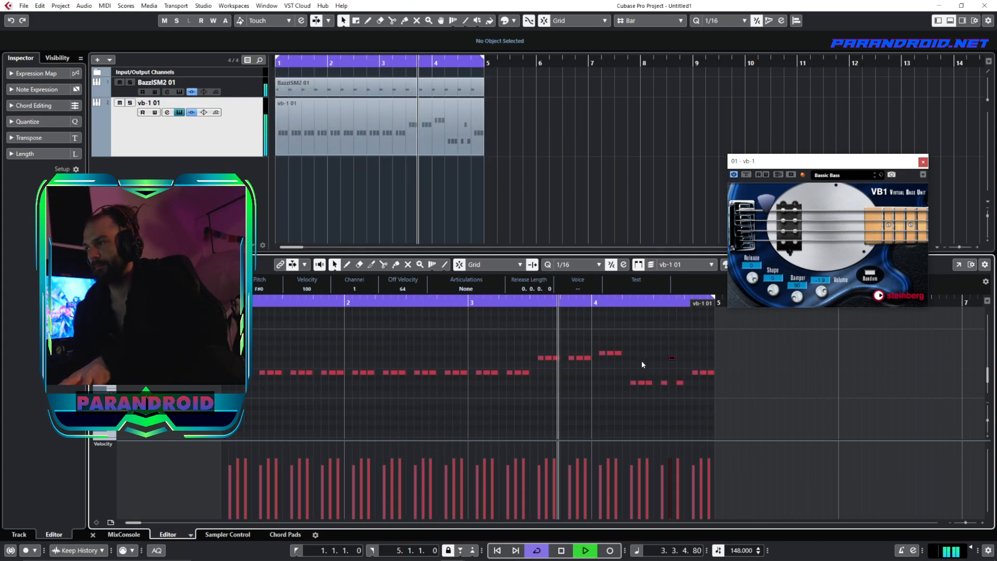
- Duplicate the vb-1 part to bar 5, and in the original lower the F#0 and G0 note groups of bars 3 and 4 to E0
{"action": "left_click", "coordinate": [363, 142]}
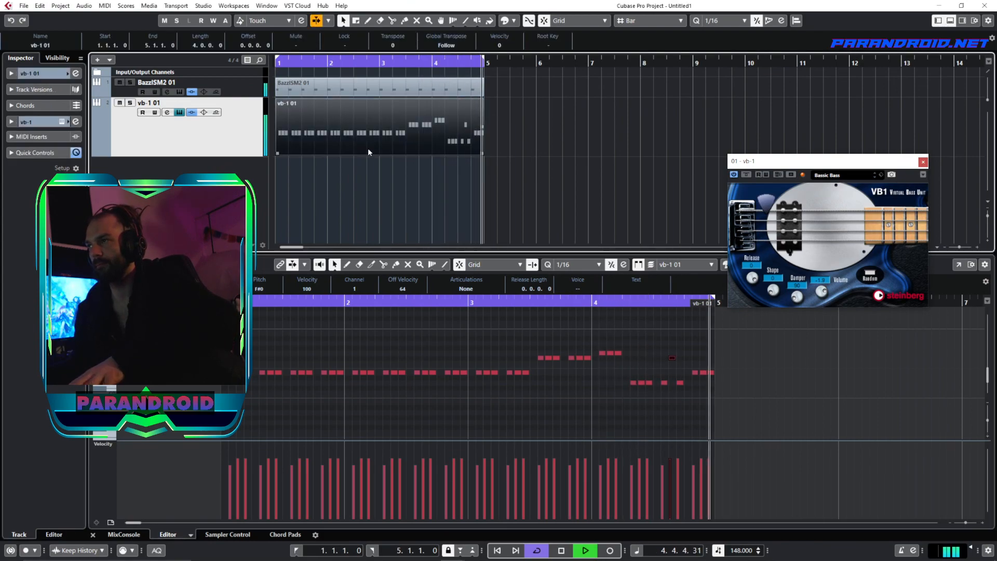
{"action": "key", "text": "ctrl+d"}
{"action": "left_click_drag", "start_coordinate": [506, 340], "coordinate": [647, 357]}
{"action": "key", "text": "Down"}
{"action": "key", "text": "Down"}
{"action": "key", "text": "Down"}
{"action": "left_click", "coordinate": [547, 347]}
{"action": "key", "text": "Down"}
{"action": "key", "text": "Down"}
{"action": "key", "text": "Down"}
{"action": "key", "text": "Down"}
- Set the remaining D0 and F#0 notes in bar 4 of the original vb-1 part to E0, and stop playback
{"action": "left_click_drag", "start_coordinate": [593, 403], "coordinate": [737, 387]}
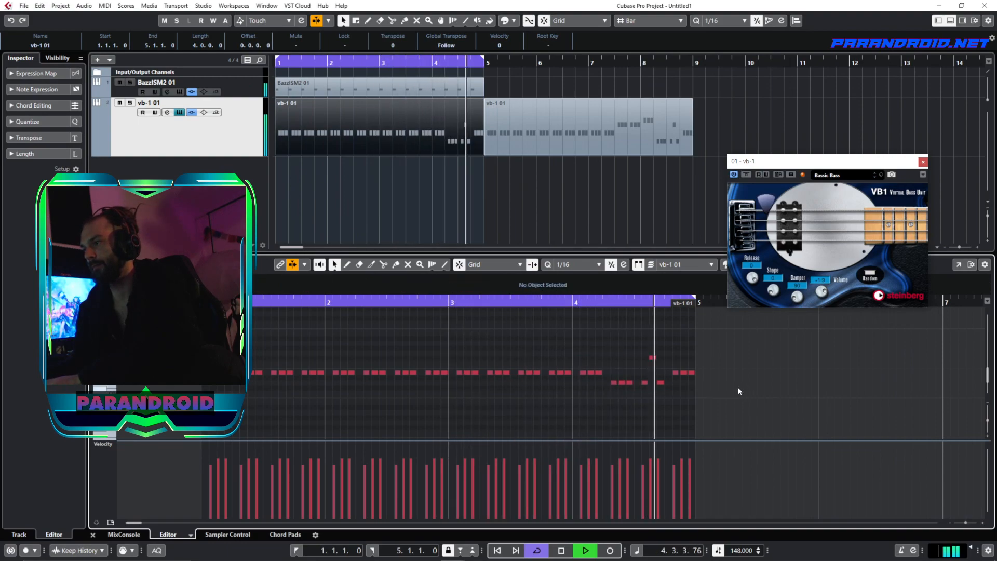
{"action": "key", "text": "Up"}
{"action": "key", "text": "Up"}
{"action": "left_click_drag", "start_coordinate": [594, 335], "coordinate": [677, 356]}
{"action": "key", "text": "Down"}
{"action": "key", "text": "Down"}
{"action": "key", "text": "Down"}
{"action": "left_click", "coordinate": [691, 353]}
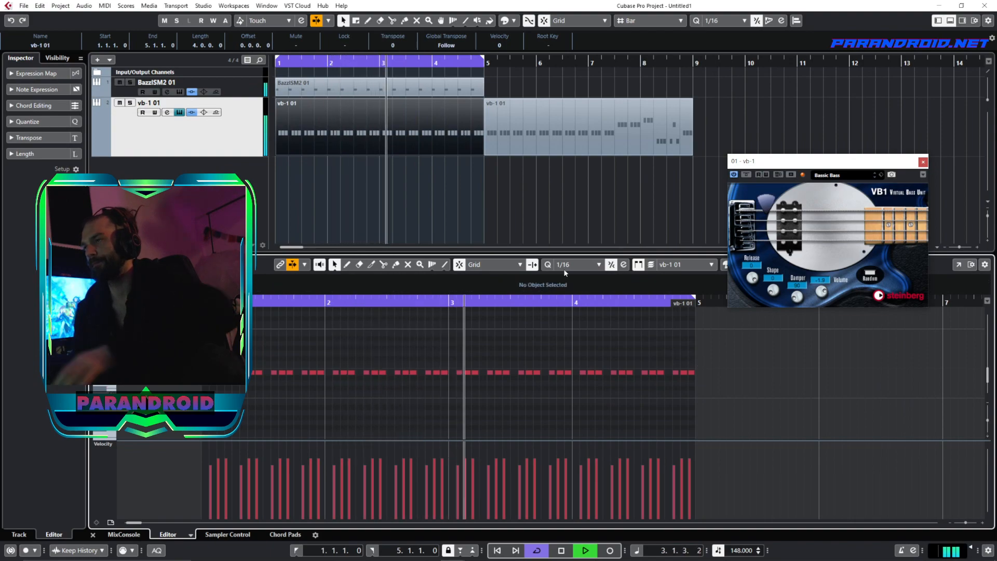
{"action": "key", "text": "space"}
- Move the varied vb-1 part from bar 5 out to bar 45 to park it
{"action": "left_click", "coordinate": [582, 107]}
{"action": "left_click_drag", "start_coordinate": [527, 62], "coordinate": [534, 36]}
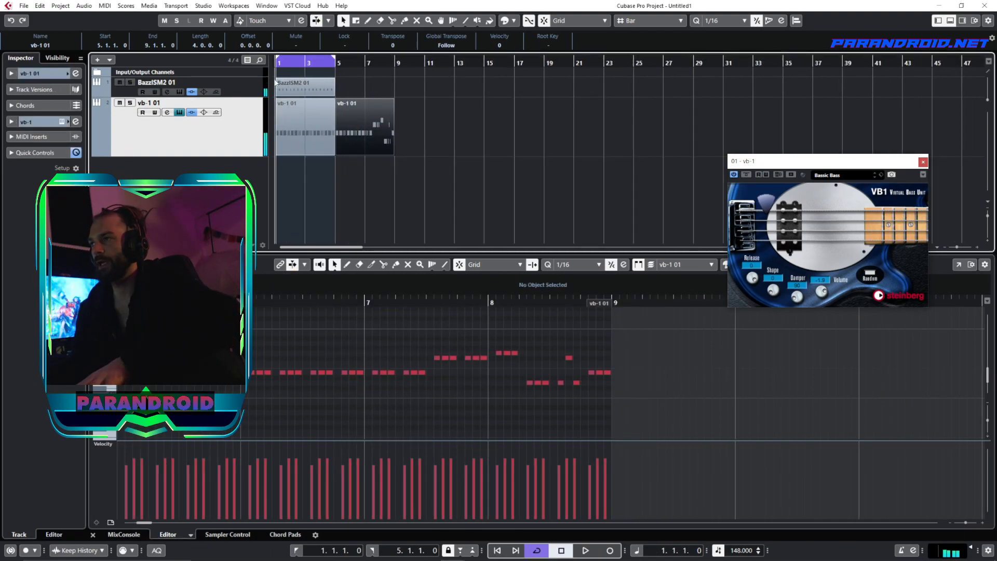
{"action": "left_click_drag", "start_coordinate": [660, 137], "coordinate": [962, 124]}
- Duplicate the four-bar BazzISM2 and plain vb-1 parts together to bar 5
{"action": "left_click", "coordinate": [358, 100]}
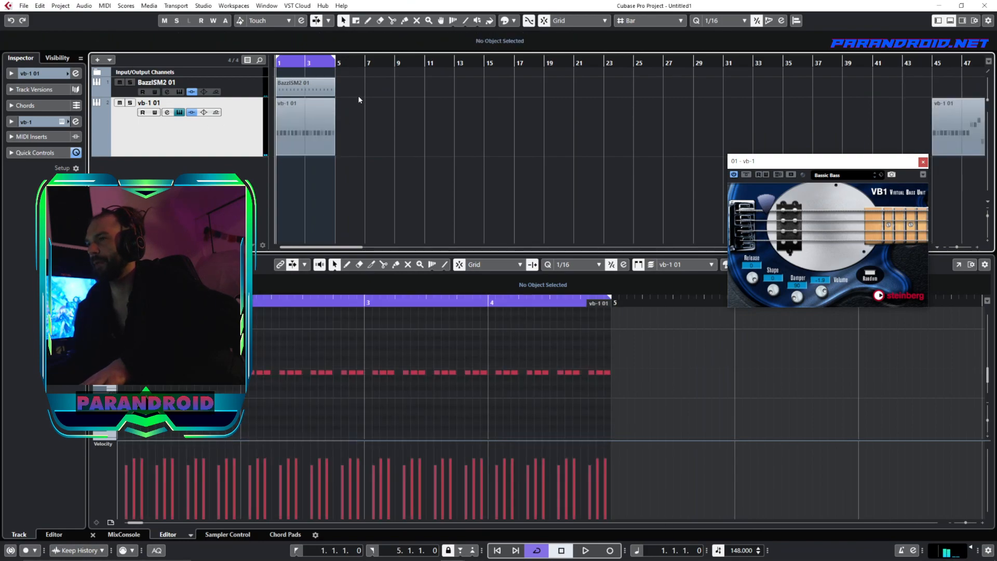
{"action": "left_click_drag", "start_coordinate": [297, 128], "coordinate": [268, 149]}
{"action": "key", "text": "ctrl+d"}
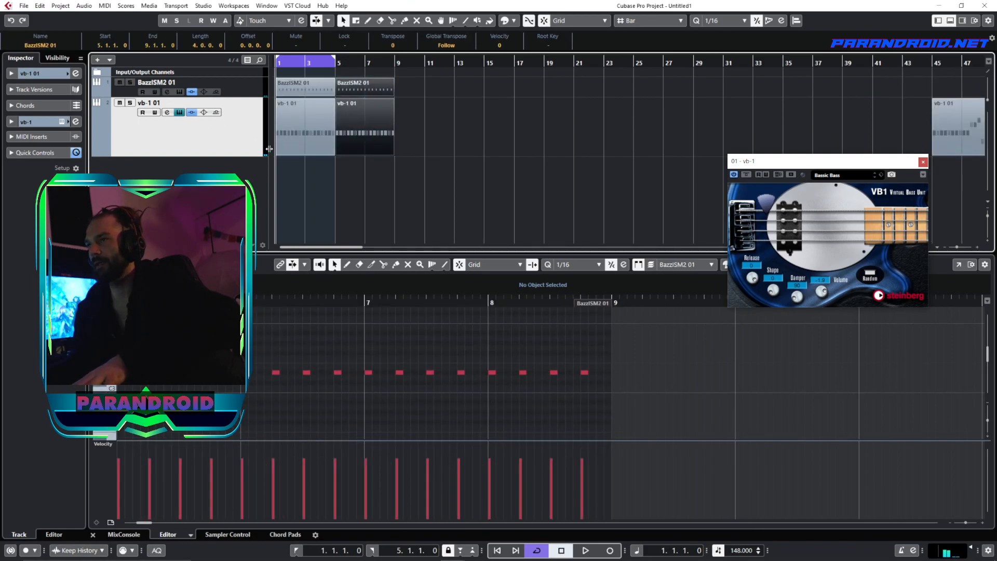
- Duplicate the BazzISM2 and plain vb-1 parts to fill bars 1 to 16, with the loop range covering them
{"action": "left_click", "coordinate": [393, 65], "text": "alt"}
{"action": "left_click_drag", "start_coordinate": [389, 65], "coordinate": [274, 83]}
{"action": "key", "text": "ctrl+a"}
{"action": "key", "text": "ctrl+d"}
{"action": "left_click", "coordinate": [620, 65], "text": "alt"}
- Move all the four-bar BazzISM2 and plain vb-1 parts together so they start at bar 17
{"action": "left_click_drag", "start_coordinate": [643, 78], "coordinate": [306, 156]}
{"action": "left_click_drag", "start_coordinate": [319, 90], "coordinate": [665, 91]}
{"action": "scroll", "coordinate": [649, 98], "scroll_direction": "right", "scroll_amount": 5}
{"action": "scroll", "coordinate": [595, 93], "scroll_direction": "left", "scroll_amount": 5}
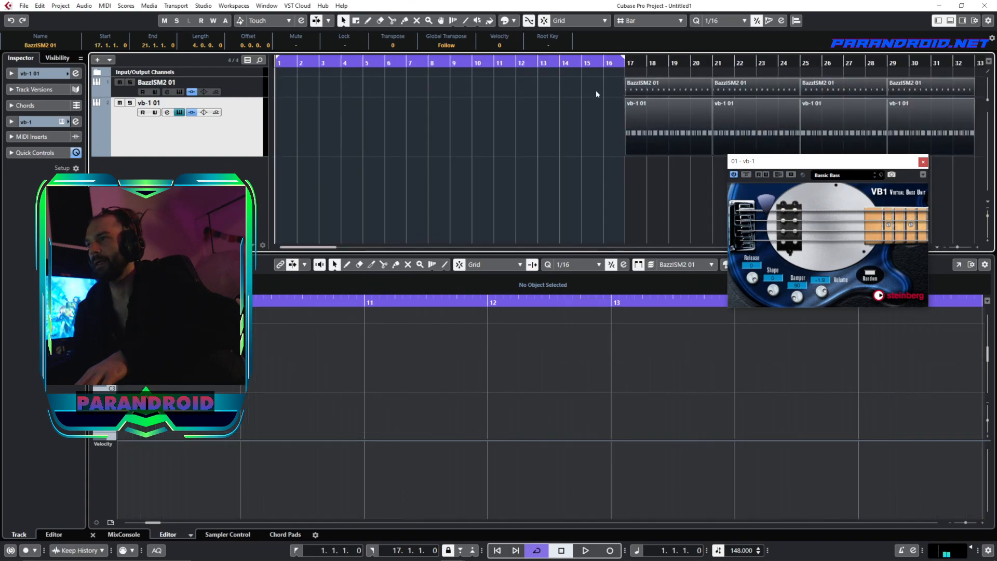
- Create an empty four-bar part named INTRO at bar 1 of the vb-1 track and delete the extra empty part at bar 5
{"action": "left_click_drag", "start_coordinate": [277, 130], "coordinate": [450, 147]}
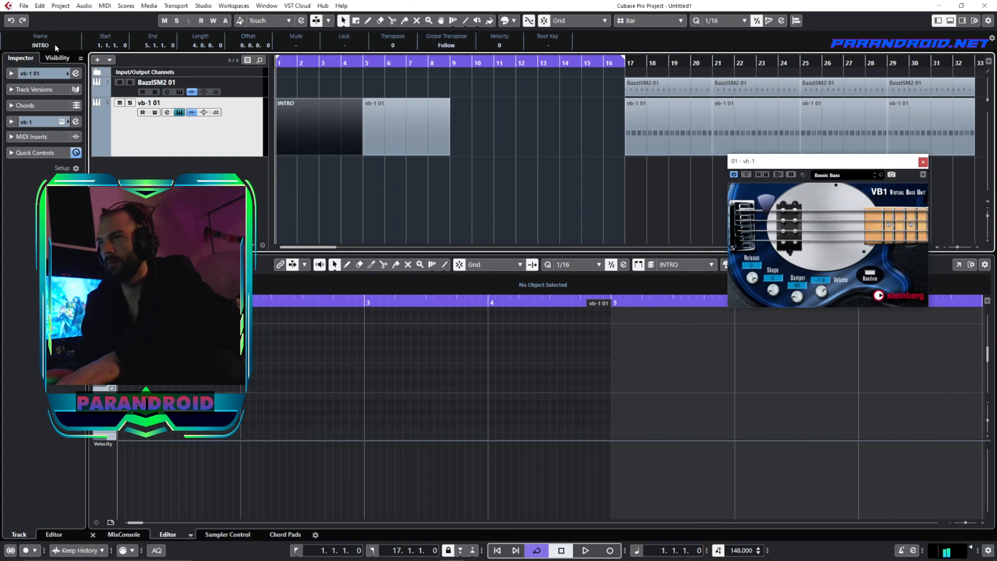
{"action": "left_click", "coordinate": [423, 133]}
{"action": "key", "text": "Delete"}
- Duplicate the INTRO part three times to fill the vb-1 track from bar 1 to bar 17
{"action": "left_click_drag", "start_coordinate": [443, 116], "coordinate": [271, 145]}
{"action": "key", "text": "ctrl+d"}
{"action": "key", "text": "ctrl+d"}
{"action": "key", "text": "ctrl+d"}
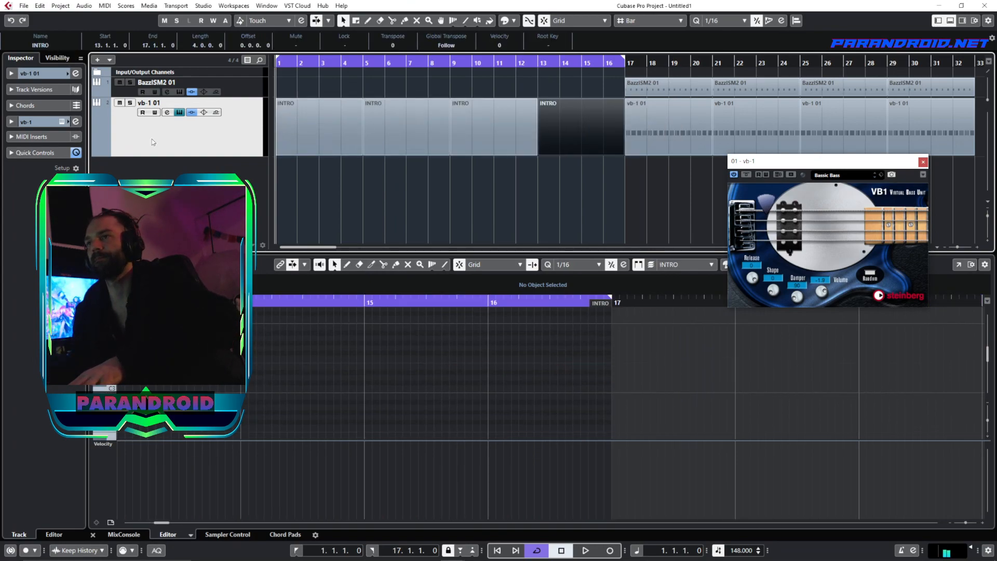
- Restore down the project window to reach the colour palette, colour the vb-1 track yellow, and maximize the window again
{"action": "double_click", "coordinate": [524, 3]}
{"action": "left_click", "coordinate": [211, 128]}
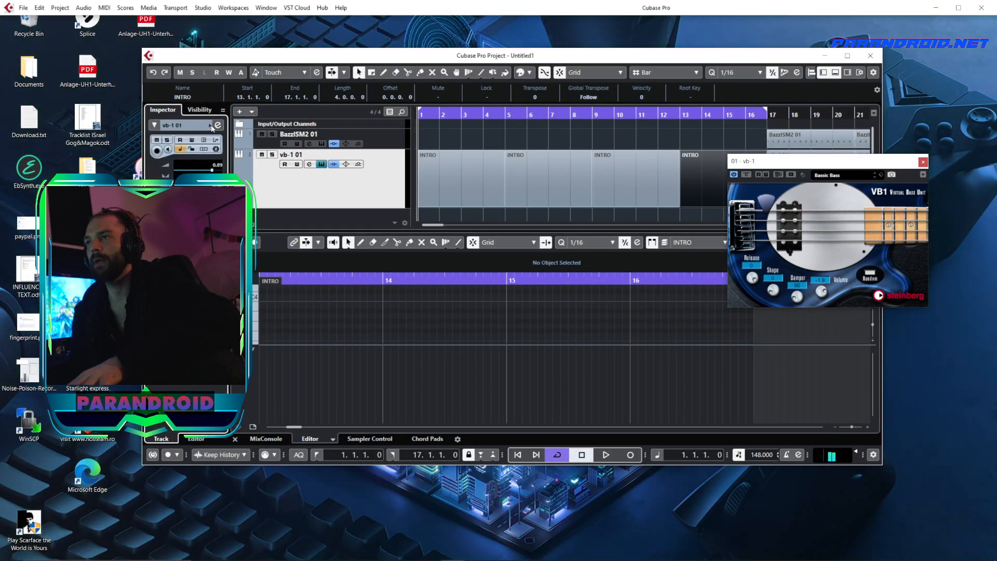
{"action": "left_click", "coordinate": [210, 125]}
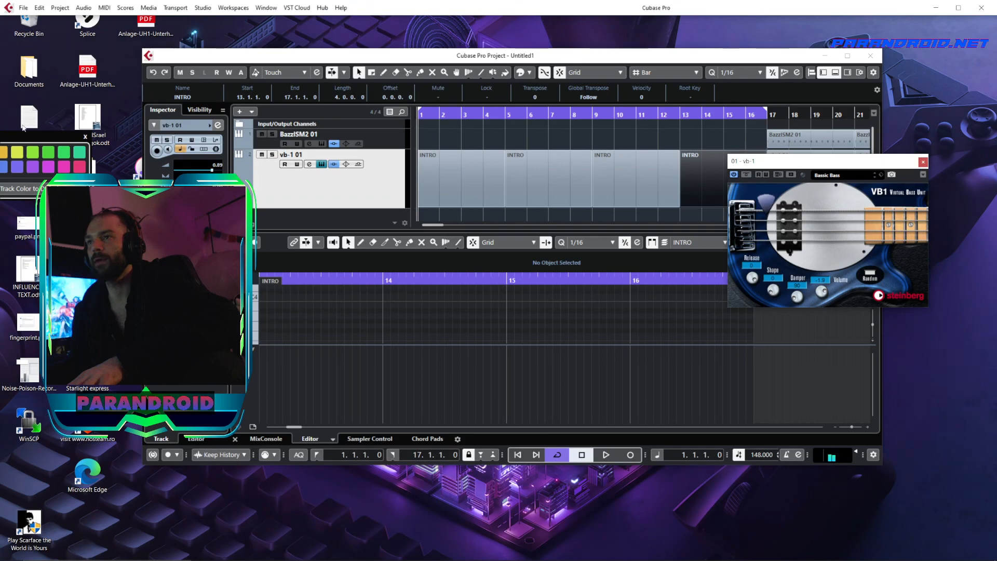
{"action": "left_click", "coordinate": [7, 151]}
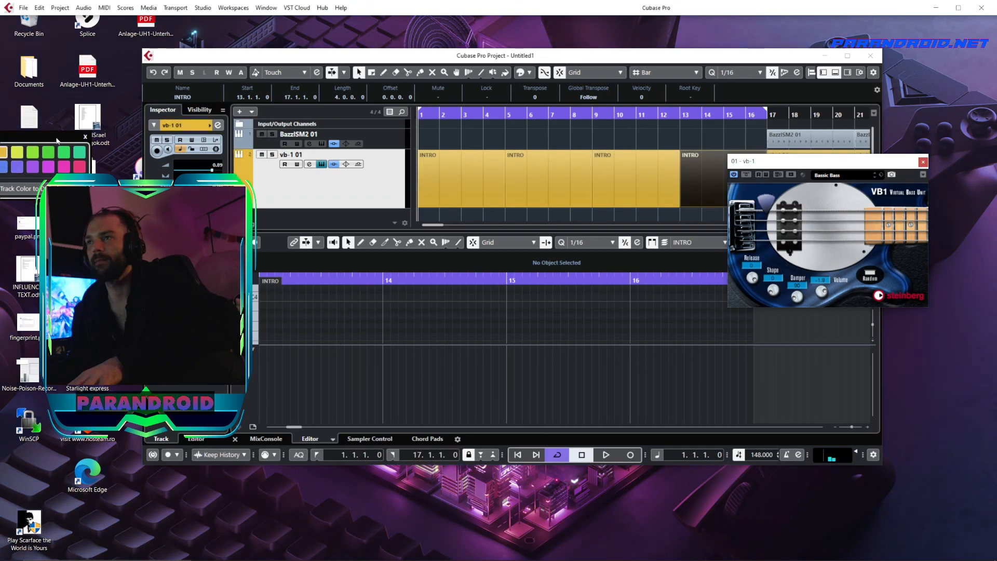
{"action": "left_click", "coordinate": [86, 138]}
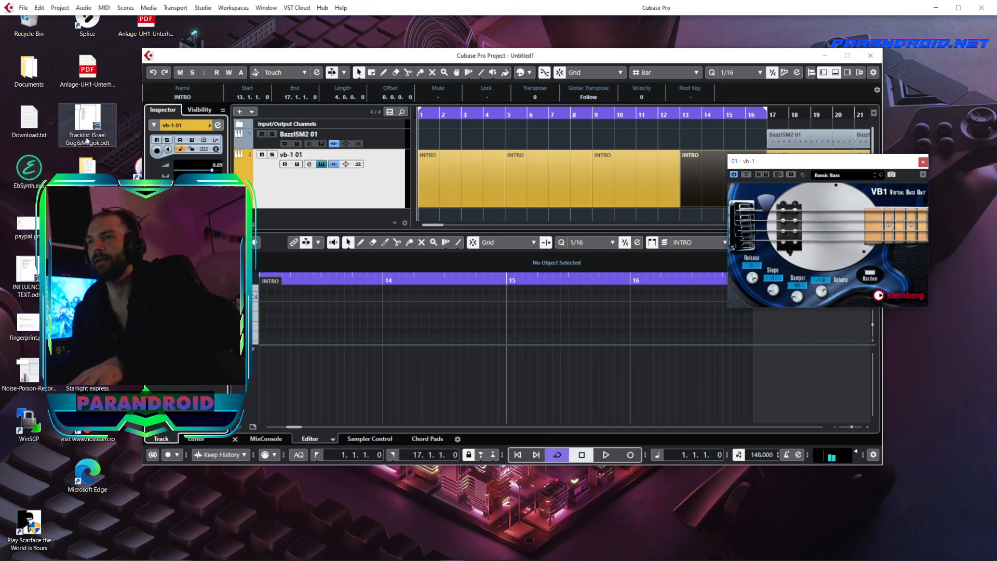
{"action": "double_click", "coordinate": [312, 55]}
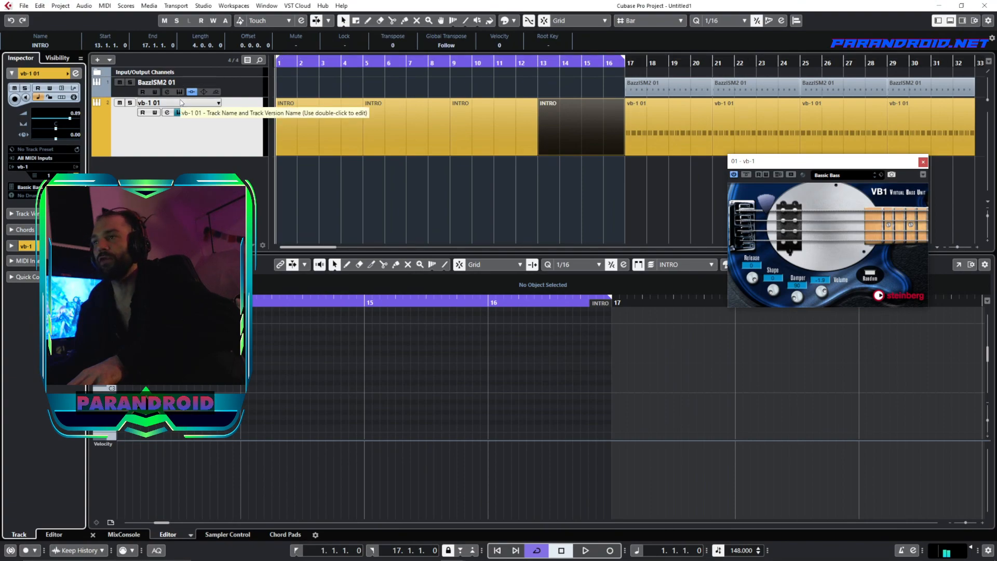
{"action": "left_click", "coordinate": [544, 173]}
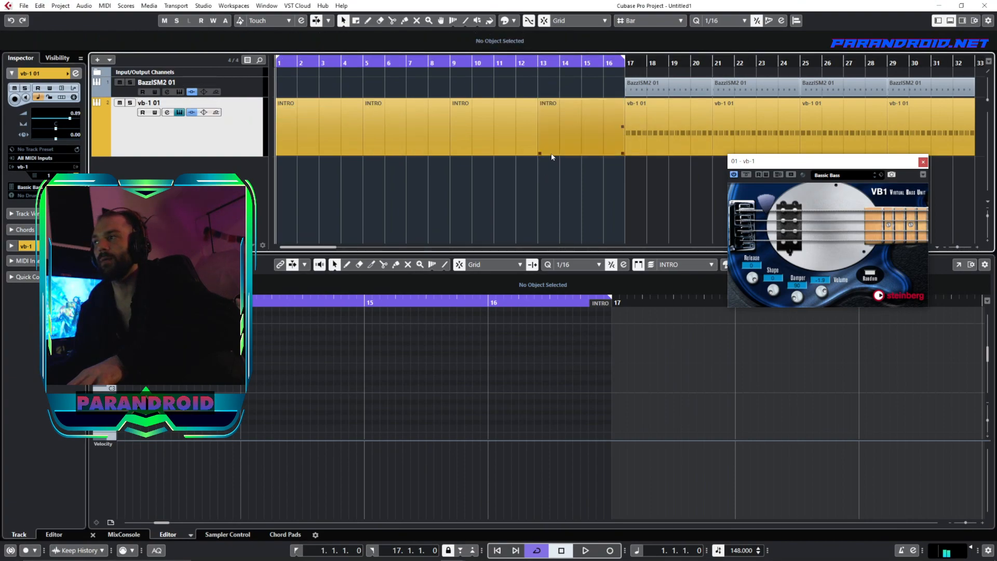
{"action": "left_click", "coordinate": [252, 89]}
{"action": "left_click", "coordinate": [72, 73]}
{"action": "left_click", "coordinate": [104, 118]}
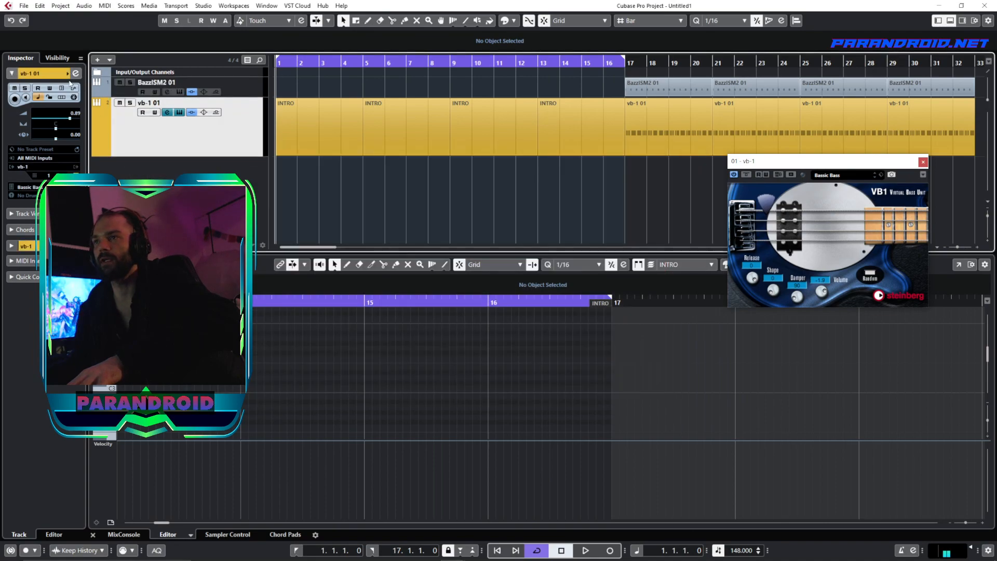
{"action": "left_click", "coordinate": [487, 135]}
{"action": "left_click", "coordinate": [479, 194]}
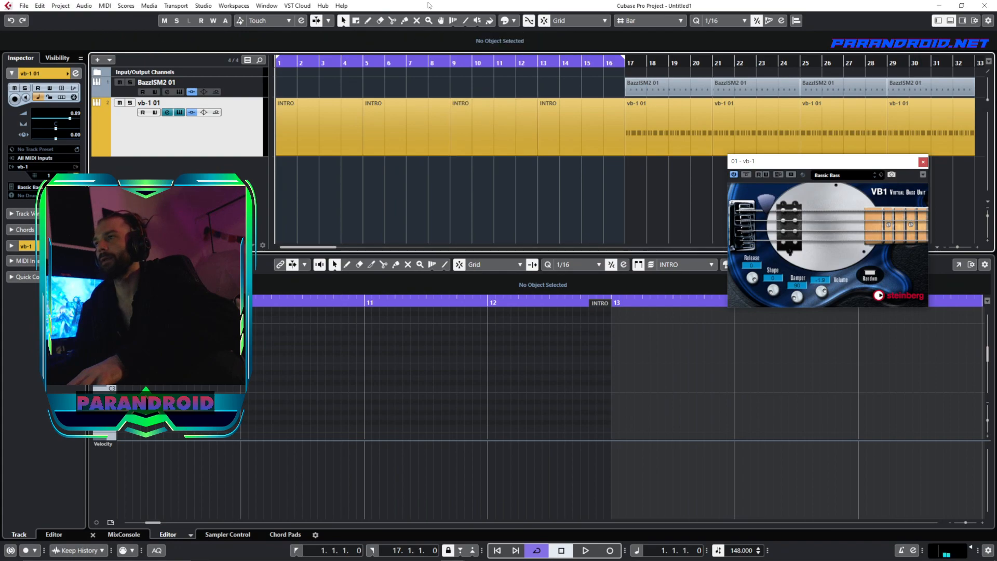
{"action": "left_click", "coordinate": [620, 145]}
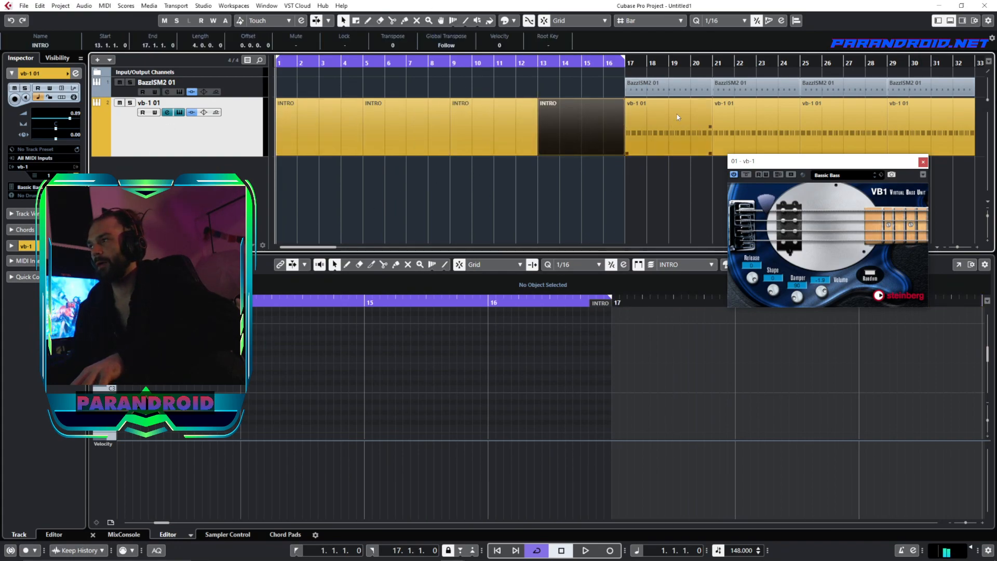
- Set the loop range from bar 17 to bar 33, play the kick and bass section, and stop playback
{"action": "left_click_drag", "start_coordinate": [725, 63], "coordinate": [724, 61]}
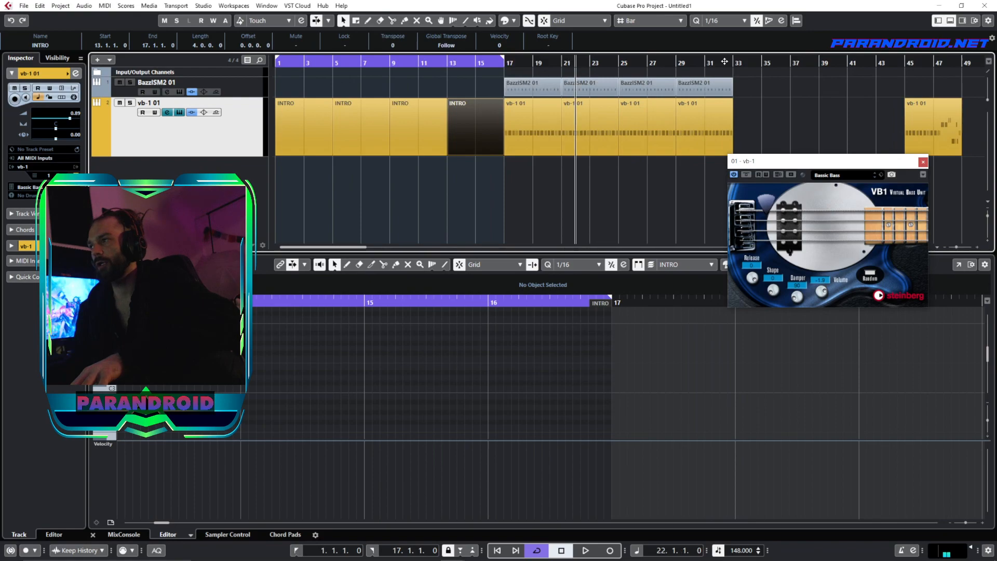
{"action": "left_click", "coordinate": [749, 90]}
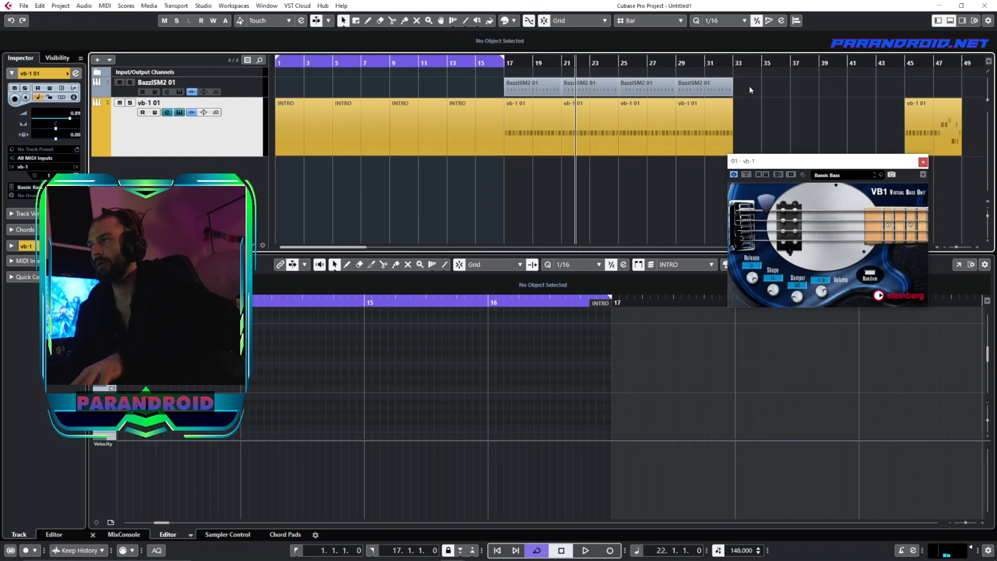
{"action": "left_click_drag", "start_coordinate": [736, 61], "coordinate": [506, 63]}
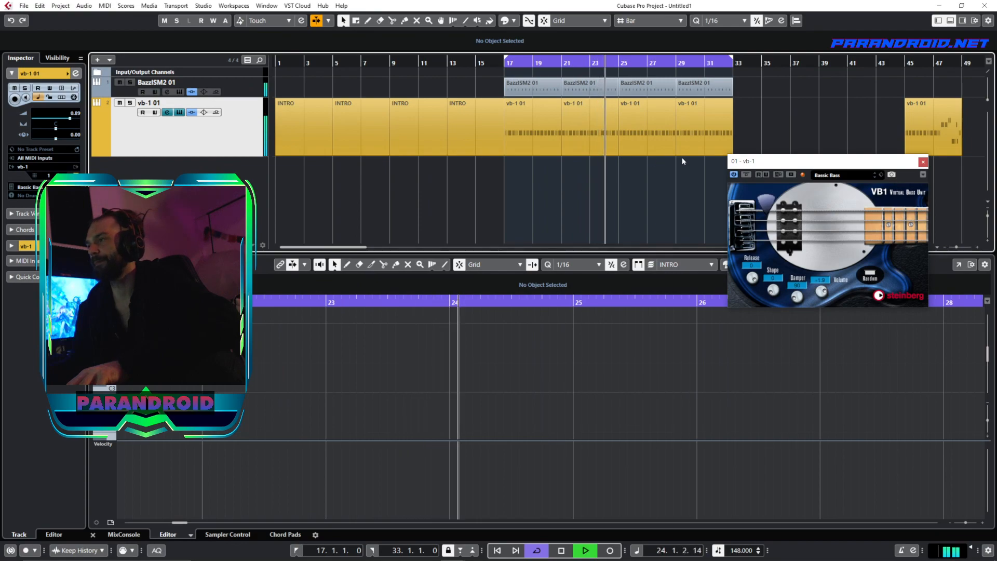
{"action": "key", "text": "space"}
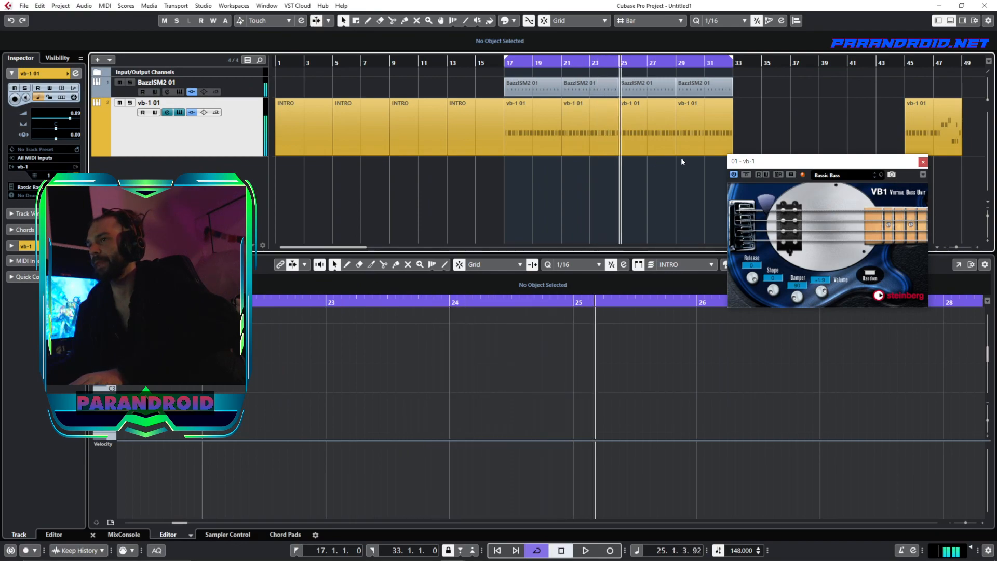